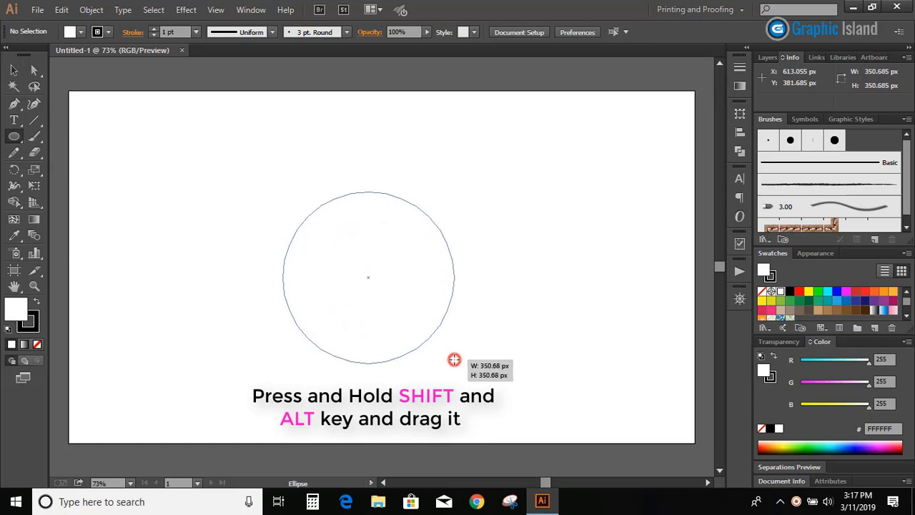
Remove the circle's fill, leaving a black outline, and move the circle down to the lower part of the artboard
{"action": "left_click", "coordinate": [37, 344]}
{"action": "left_click", "coordinate": [32, 325]}
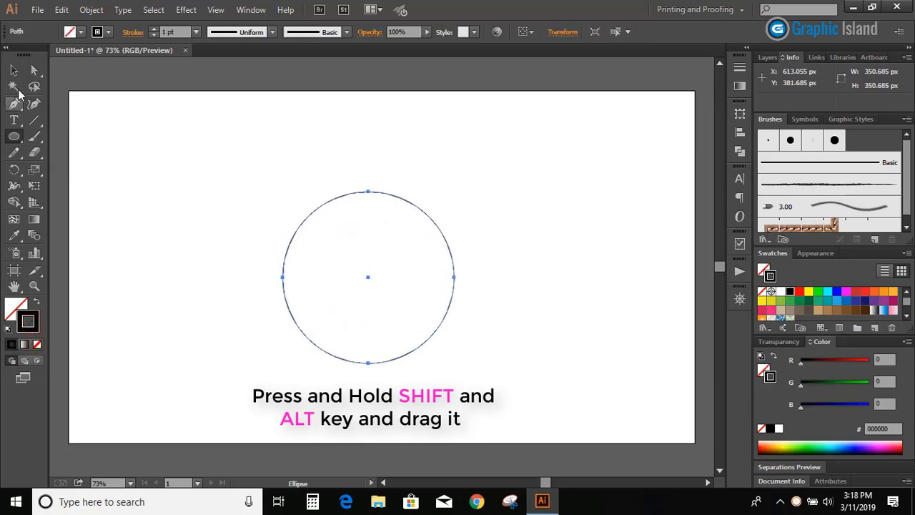
{"action": "left_click", "coordinate": [14, 69]}
{"action": "left_click", "coordinate": [145, 204]}
{"action": "left_click_drag", "start_coordinate": [316, 208], "coordinate": [321, 268]}
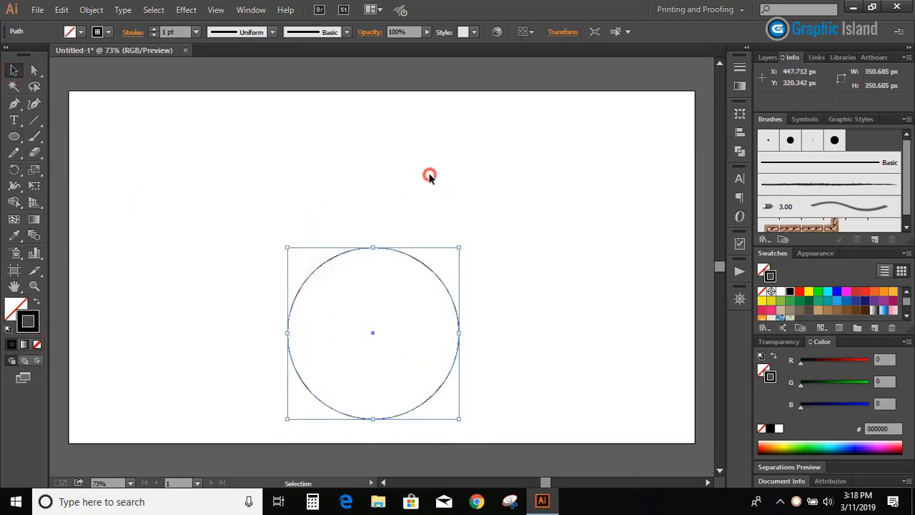
{"action": "left_click", "coordinate": [429, 175]}
Draw an S-shaped Pen curve about 519 px tall from above the circle's centre down to the circle's lower left edge
{"action": "left_click", "coordinate": [12, 106]}
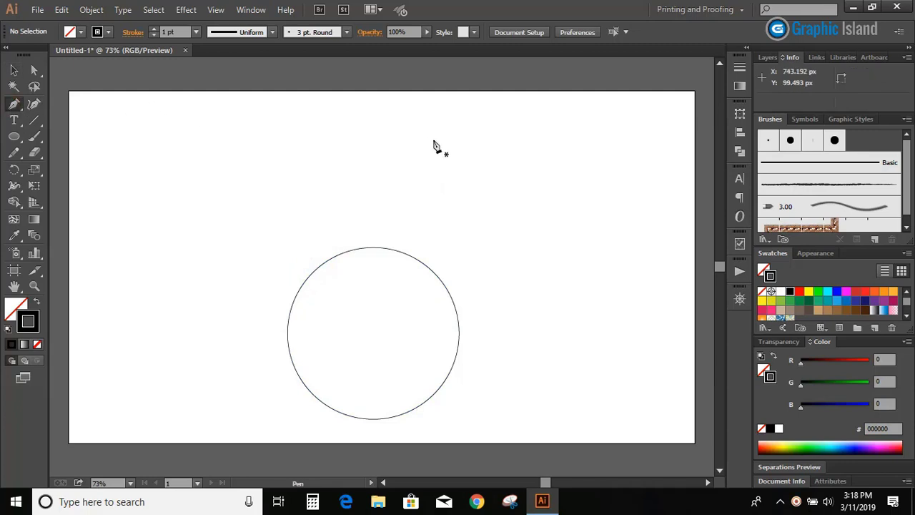
{"action": "left_click", "coordinate": [373, 107]}
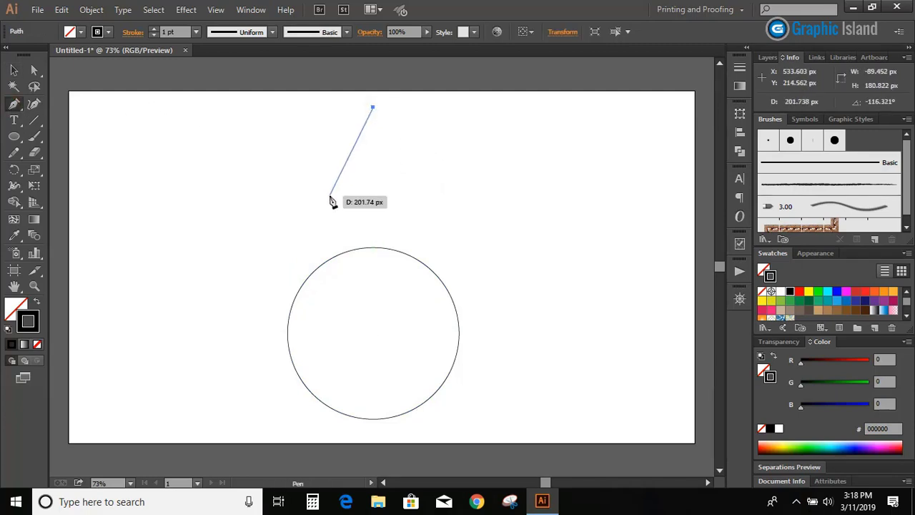
{"action": "left_click_drag", "start_coordinate": [337, 201], "coordinate": [312, 229]}
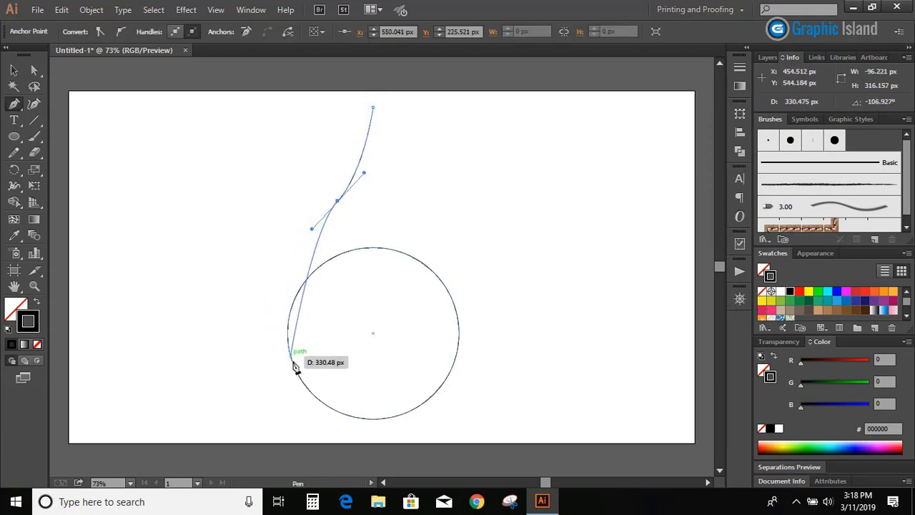
{"action": "left_click_drag", "start_coordinate": [292, 360], "coordinate": [306, 400]}
{"action": "left_click", "coordinate": [14, 69]}
{"action": "left_click", "coordinate": [117, 227]}
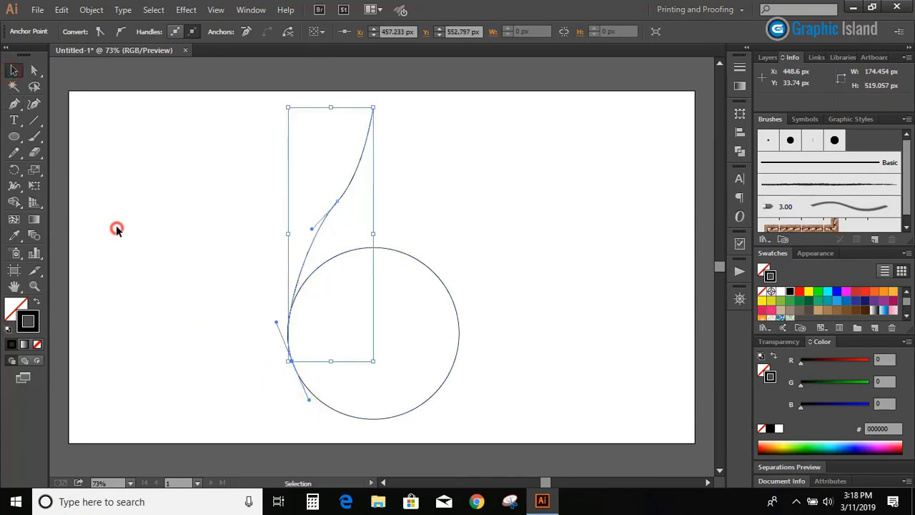
Even out the bend in the curve left of the circle with the Smooth tool
{"action": "left_click", "coordinate": [314, 229]}
{"action": "left_click_drag", "start_coordinate": [14, 152], "coordinate": [72, 165]}
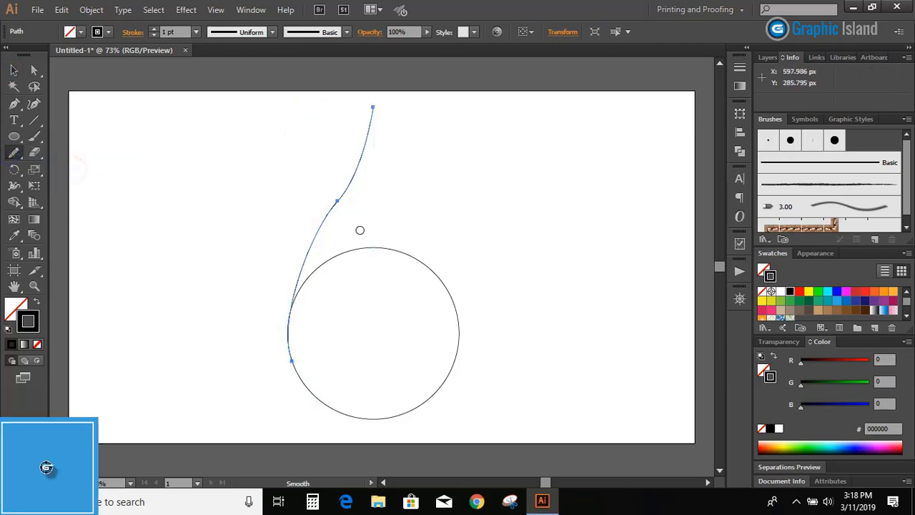
{"action": "mouse_move", "coordinate": [346, 189]}
{"action": "left_mouse_down"}
{"action": "mouse_move", "coordinate": [303, 248]}
{"action": "mouse_move", "coordinate": [311, 242]}
{"action": "mouse_move", "coordinate": [286, 316]}
{"action": "left_mouse_up"}
{"action": "mouse_move", "coordinate": [317, 236]}
{"action": "left_mouse_down"}
{"action": "mouse_move", "coordinate": [315, 243]}
{"action": "mouse_move", "coordinate": [381, 114]}
{"action": "left_mouse_up"}
{"action": "left_click", "coordinate": [13, 70]}
{"action": "left_click", "coordinate": [213, 281]}
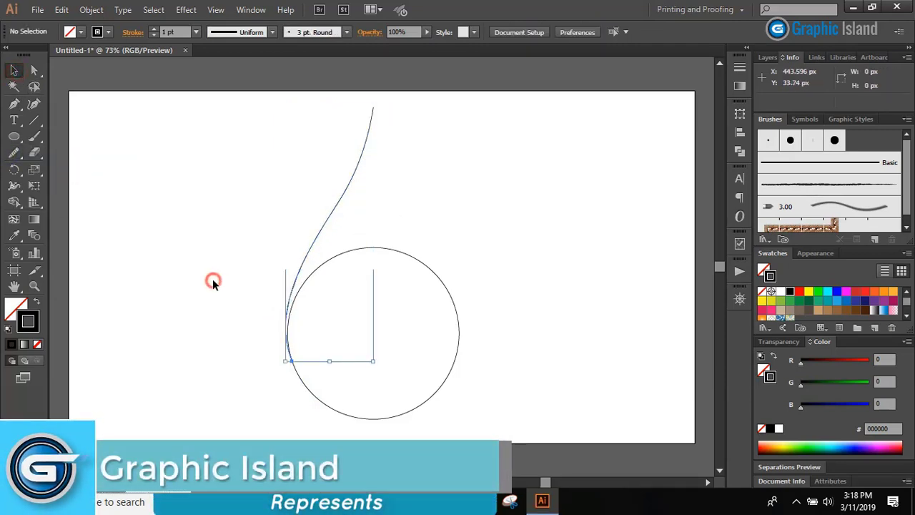
Reflect a copy of the side curve across a vertical axis through the circle's centre
{"action": "left_click", "coordinate": [339, 203]}
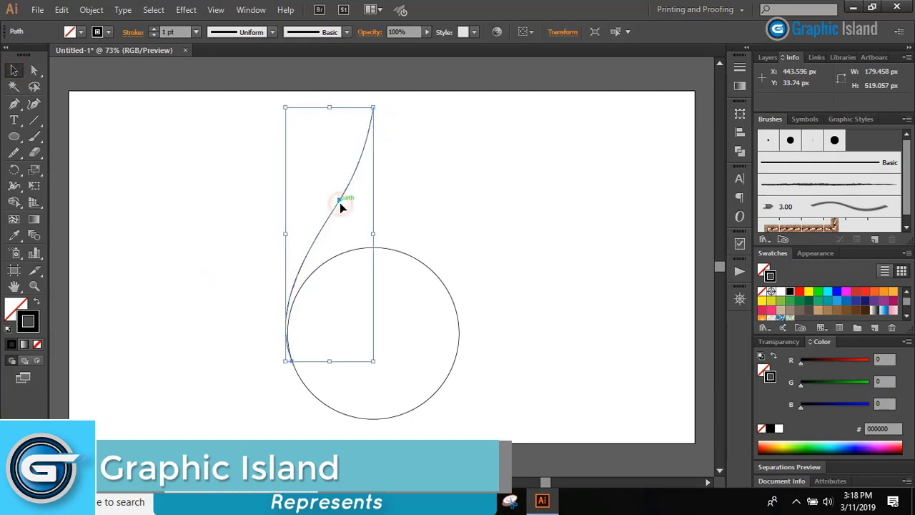
{"action": "left_click", "coordinate": [13, 169]}
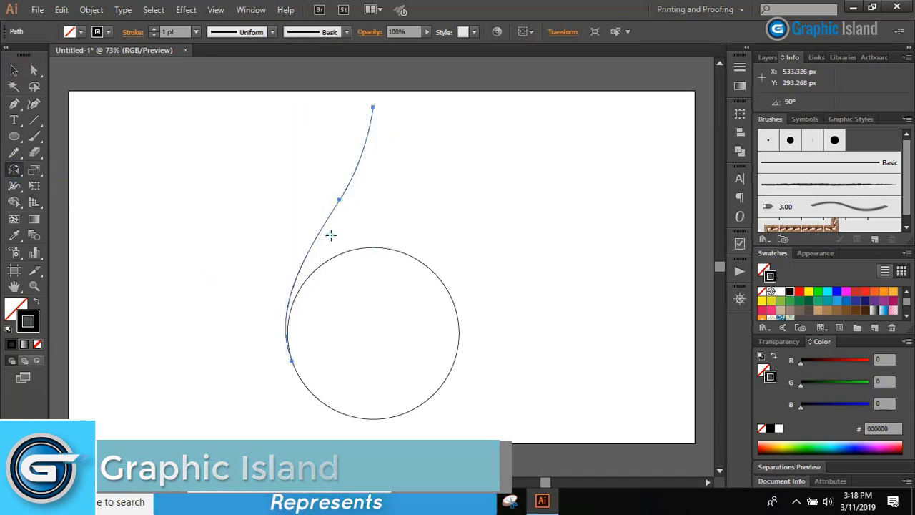
{"action": "left_click_drag", "start_coordinate": [330, 235], "coordinate": [373, 334]}
{"action": "left_click", "coordinate": [373, 334], "text": "alt"}
{"action": "left_click", "coordinate": [520, 291]}
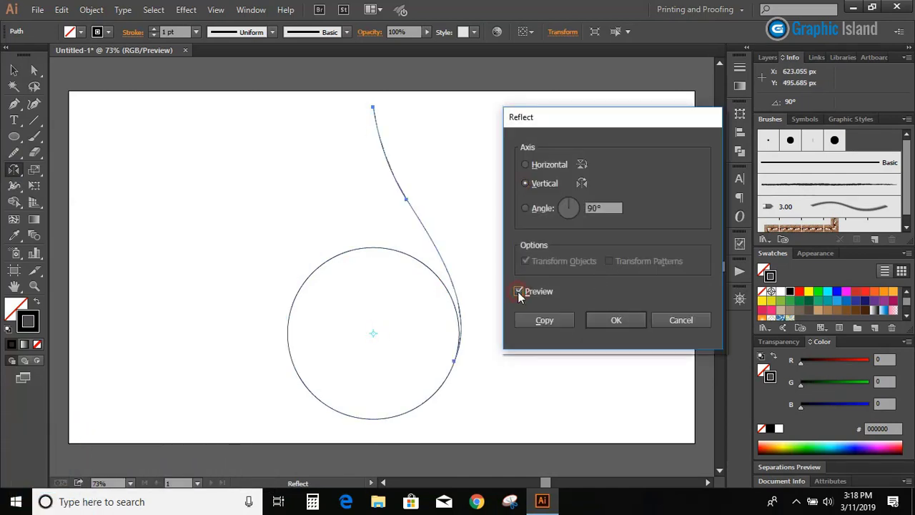
{"action": "left_click", "coordinate": [544, 321]}
{"action": "left_click", "coordinate": [14, 69]}
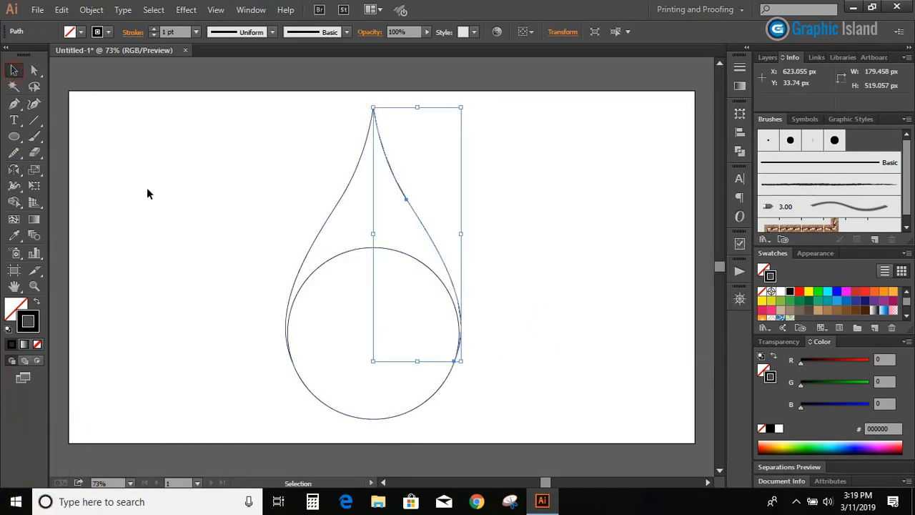
{"action": "left_click", "coordinate": [147, 188]}
Merge the circle and both side curves into one drop filled with green 00FF00 using Shape Builder
{"action": "left_click_drag", "start_coordinate": [289, 163], "coordinate": [501, 392]}
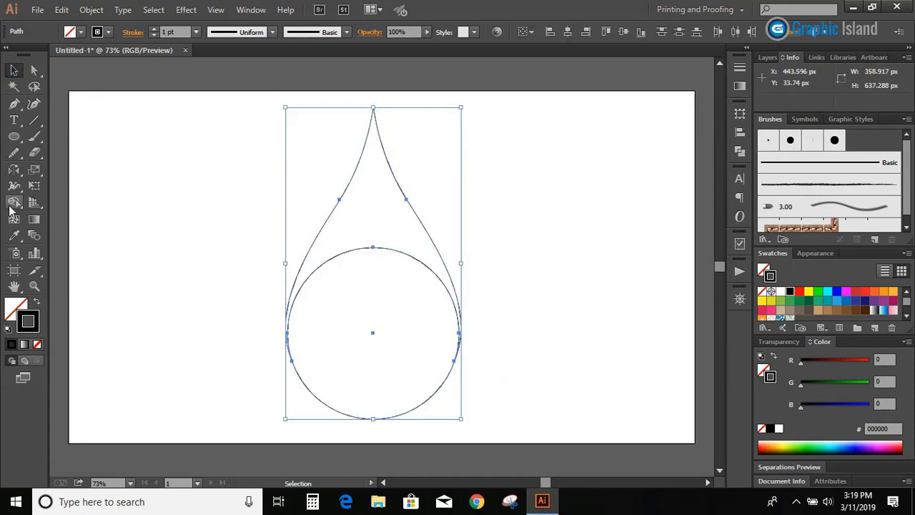
{"action": "left_click", "coordinate": [14, 202]}
{"action": "left_click", "coordinate": [818, 291]}
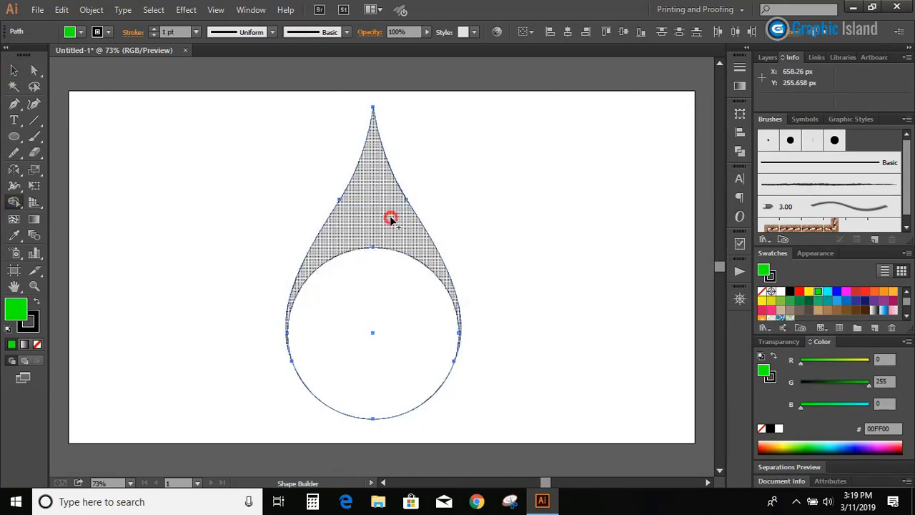
{"action": "left_click_drag", "start_coordinate": [391, 219], "coordinate": [389, 290]}
{"action": "key", "text": "v"}
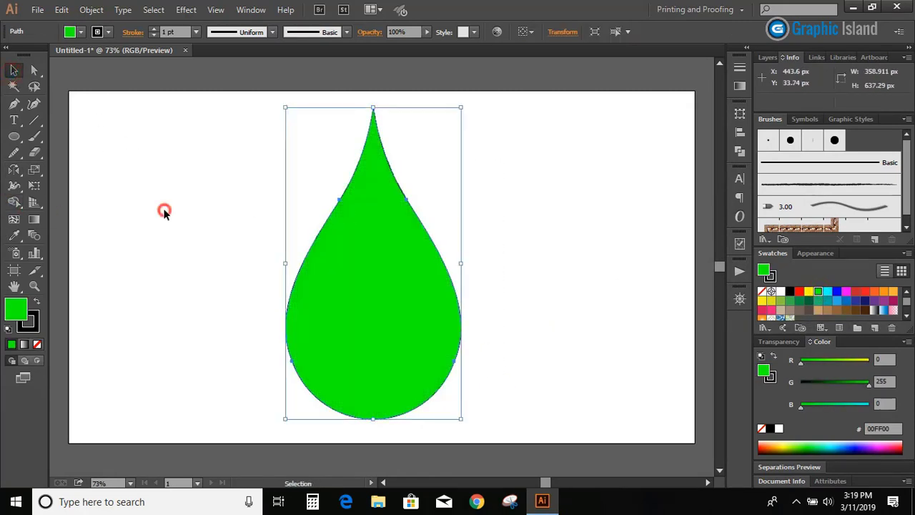
{"action": "left_click", "coordinate": [164, 212]}
Draw a Pen curve about 284 px wide and 578 px high from the drop's tip through its body and past its lower right edge
{"action": "left_click", "coordinate": [14, 104]}
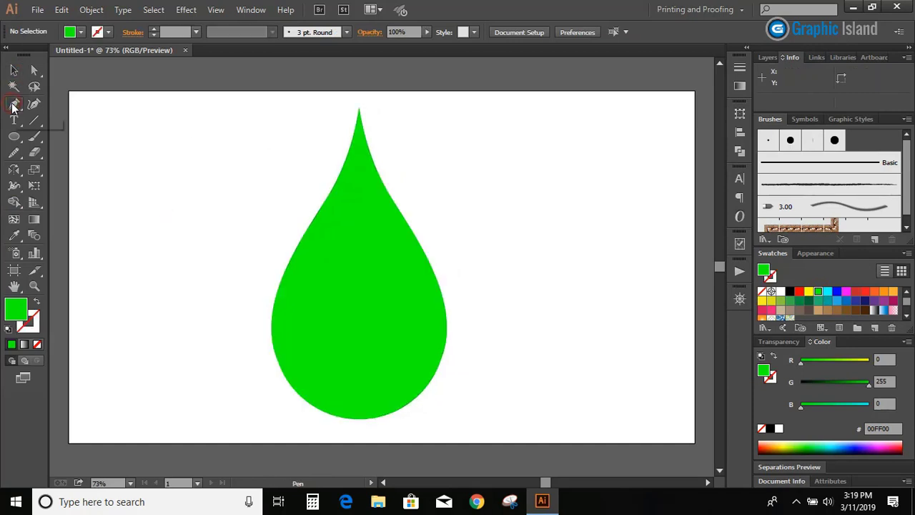
{"action": "left_click", "coordinate": [358, 107]}
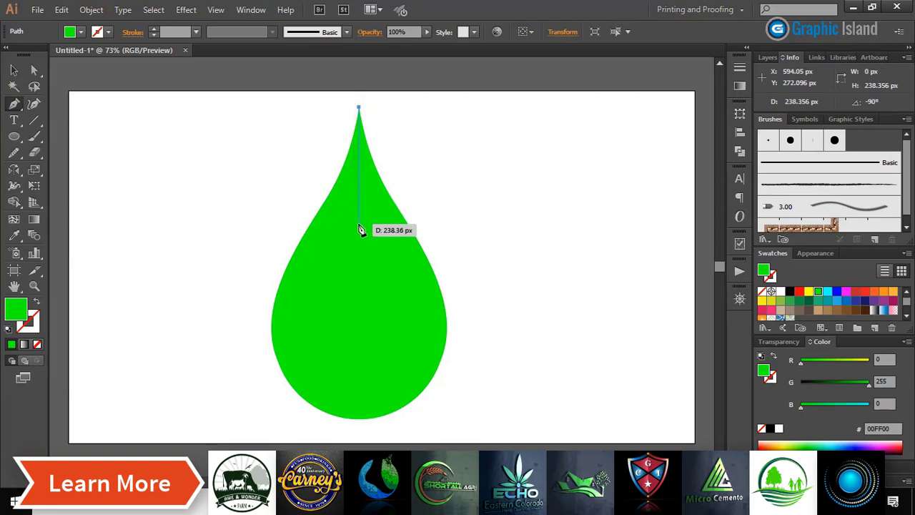
{"action": "left_click_drag", "start_coordinate": [356, 220], "coordinate": [349, 289]}
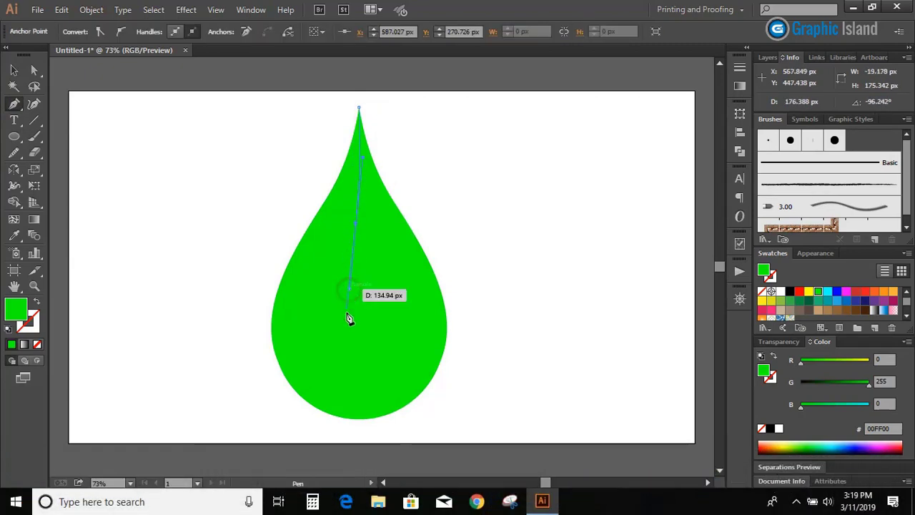
{"action": "left_click", "coordinate": [355, 223]}
{"action": "scroll", "coordinate": [361, 372], "scroll_direction": "down", "scroll_amount": 1}
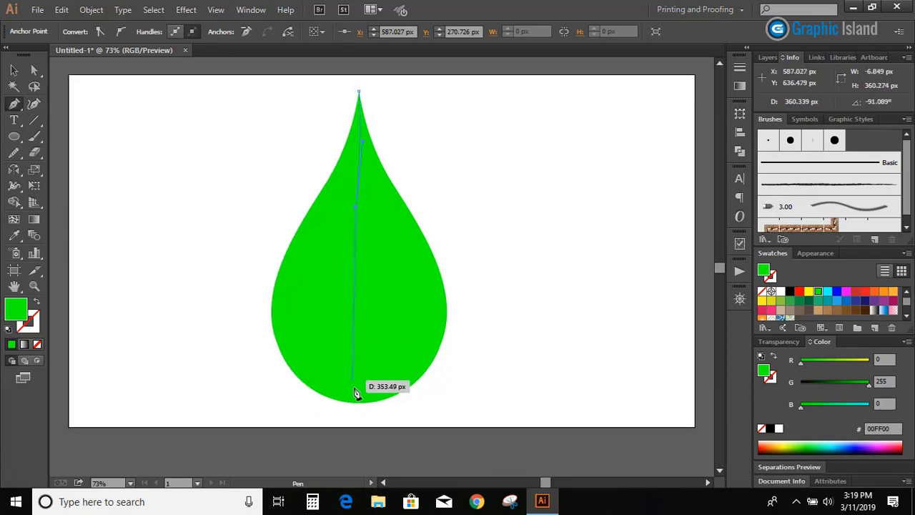
{"action": "left_click_drag", "start_coordinate": [368, 355], "coordinate": [417, 409]}
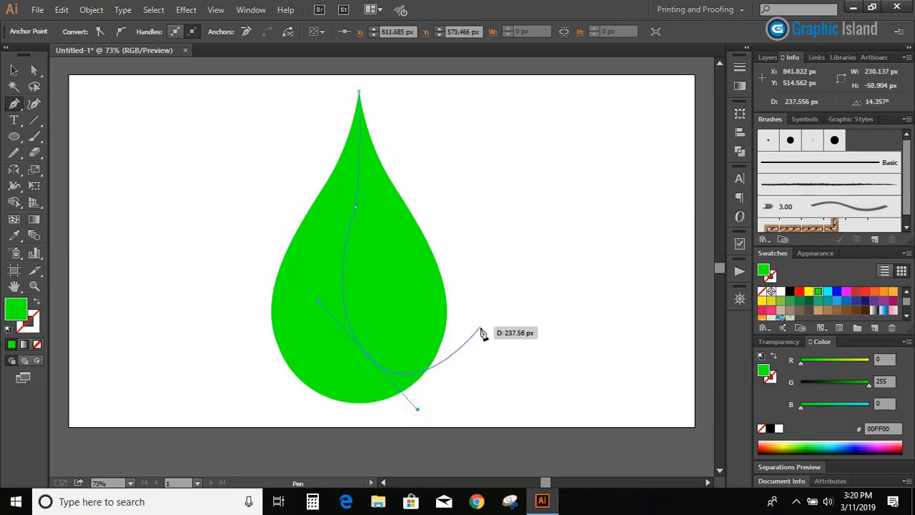
{"action": "left_click", "coordinate": [480, 329]}
Give the new inner curve no fill and a black stroke
{"action": "left_click", "coordinate": [13, 69]}
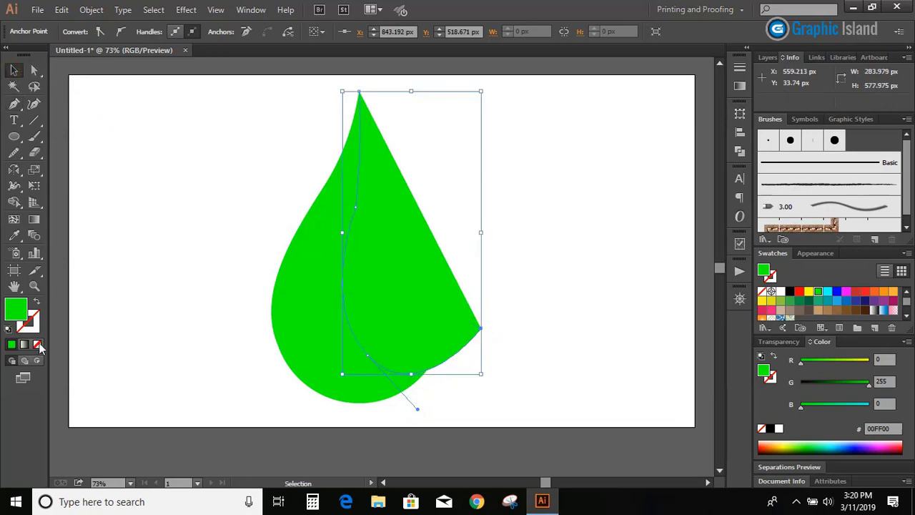
{"action": "left_click", "coordinate": [38, 345]}
{"action": "left_click", "coordinate": [32, 326]}
{"action": "left_click", "coordinate": [11, 344]}
{"action": "left_click", "coordinate": [770, 427]}
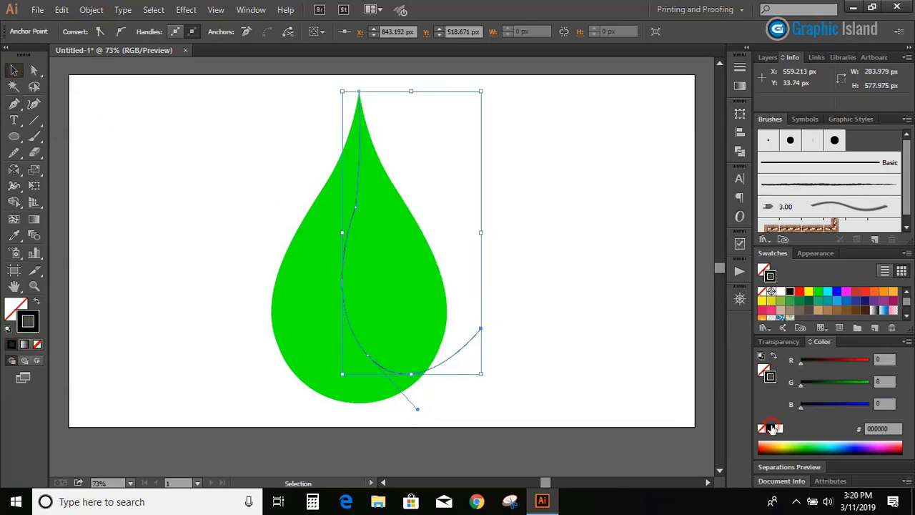
{"action": "left_click", "coordinate": [92, 143]}
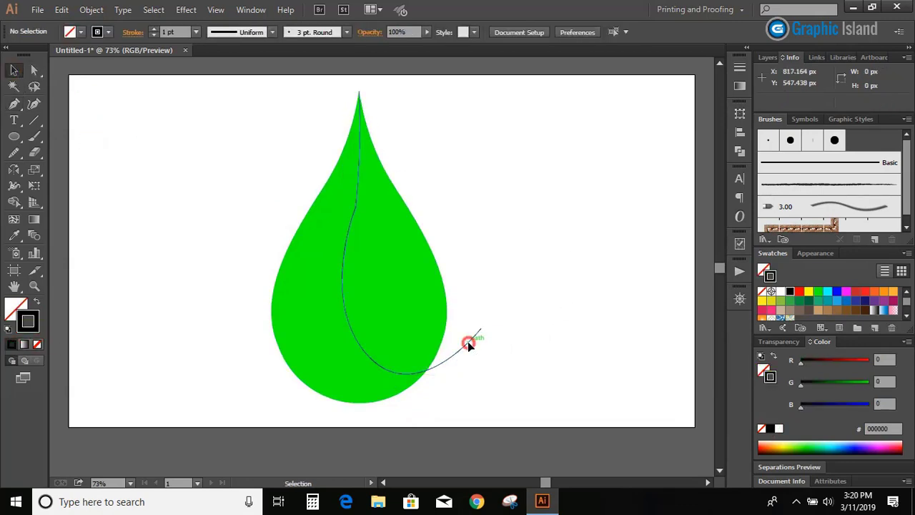
Even out the inner curve along its whole length with repeated Smooth tool strokes
{"action": "left_click", "coordinate": [468, 344]}
{"action": "left_click", "coordinate": [14, 152]}
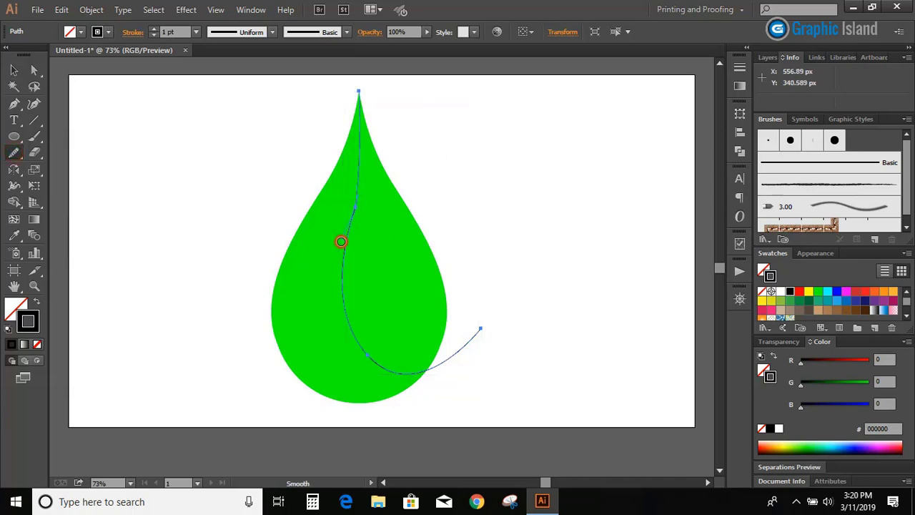
{"action": "left_click_drag", "start_coordinate": [357, 94], "coordinate": [364, 111]}
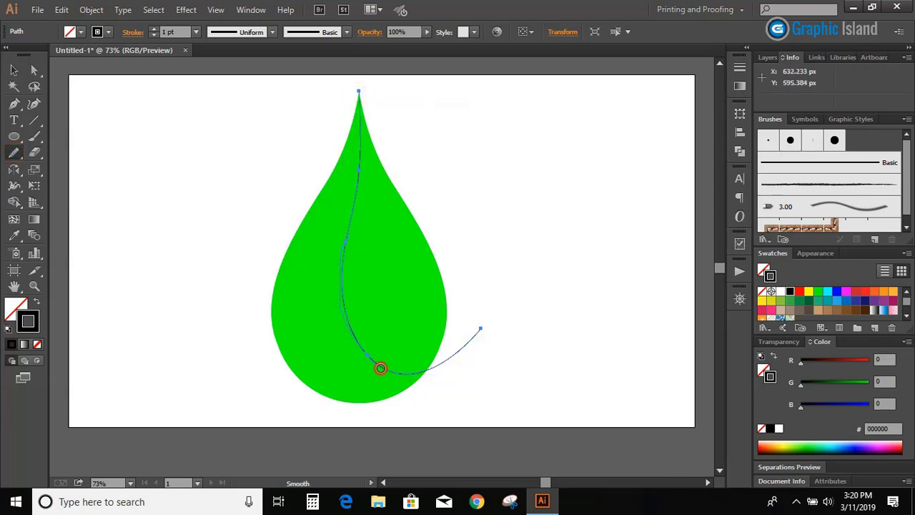
{"action": "mouse_move", "coordinate": [380, 368]}
{"action": "left_mouse_down"}
{"action": "mouse_move", "coordinate": [427, 370]}
{"action": "mouse_move", "coordinate": [389, 369]}
{"action": "mouse_move", "coordinate": [486, 341]}
{"action": "mouse_move", "coordinate": [445, 359]}
{"action": "left_mouse_up"}
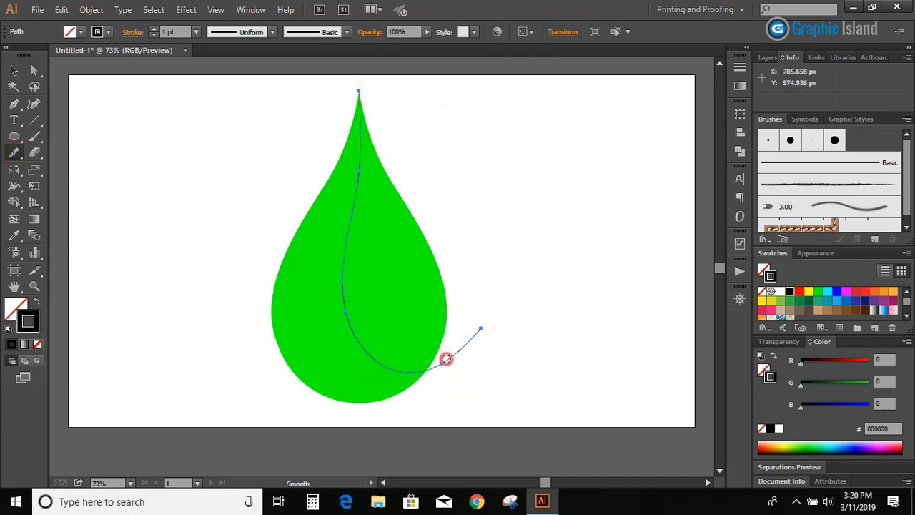
{"action": "left_click_drag", "start_coordinate": [362, 134], "coordinate": [358, 96]}
{"action": "left_click_drag", "start_coordinate": [356, 339], "coordinate": [463, 383]}
{"action": "left_click", "coordinate": [14, 71]}
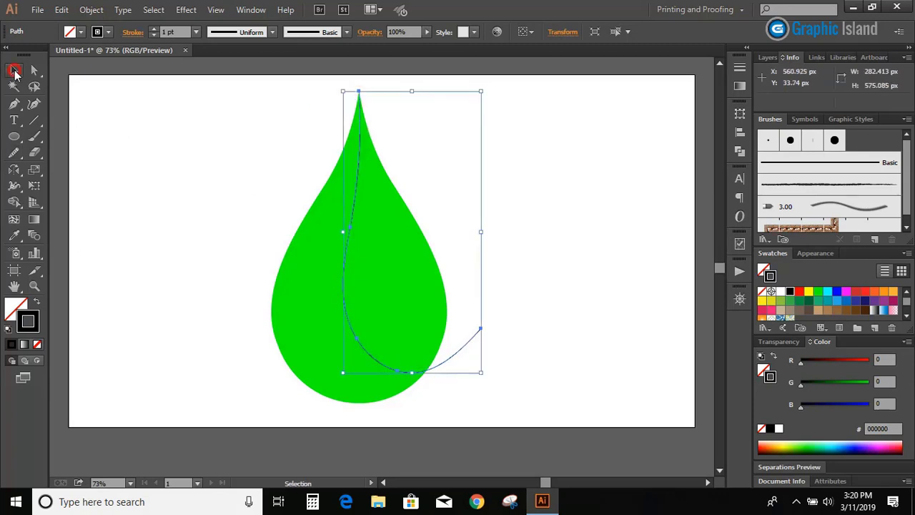
{"action": "left_click", "coordinate": [138, 210]}
Split the drop along the inner curve with Shape Builder, filling the right section with orange FBB03B
{"action": "scroll", "coordinate": [137, 207], "scroll_direction": "up", "scroll_amount": 1}
{"action": "left_click_drag", "start_coordinate": [251, 190], "coordinate": [506, 334]}
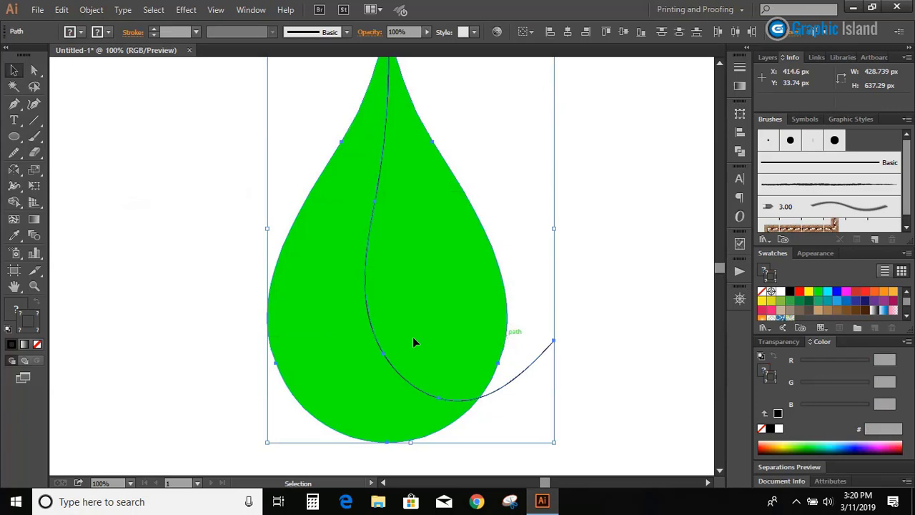
{"action": "left_click", "coordinate": [14, 202]}
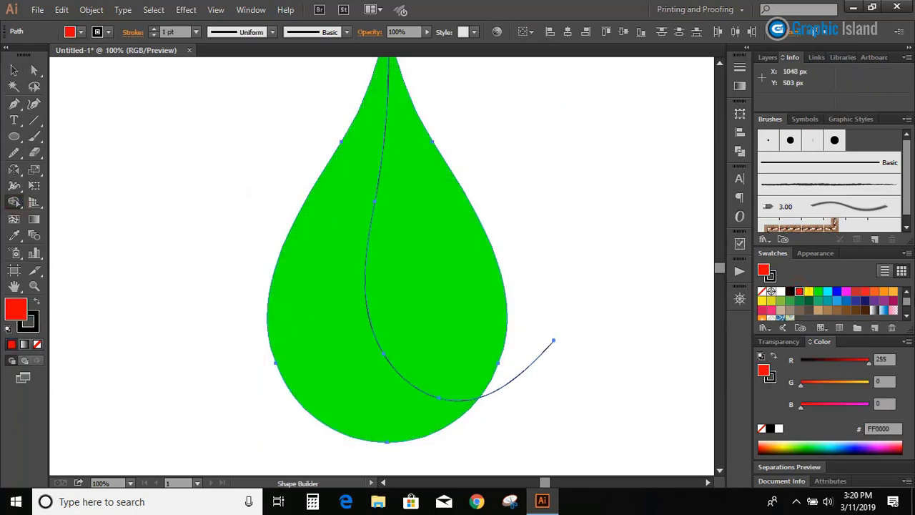
{"action": "left_click", "coordinate": [891, 293]}
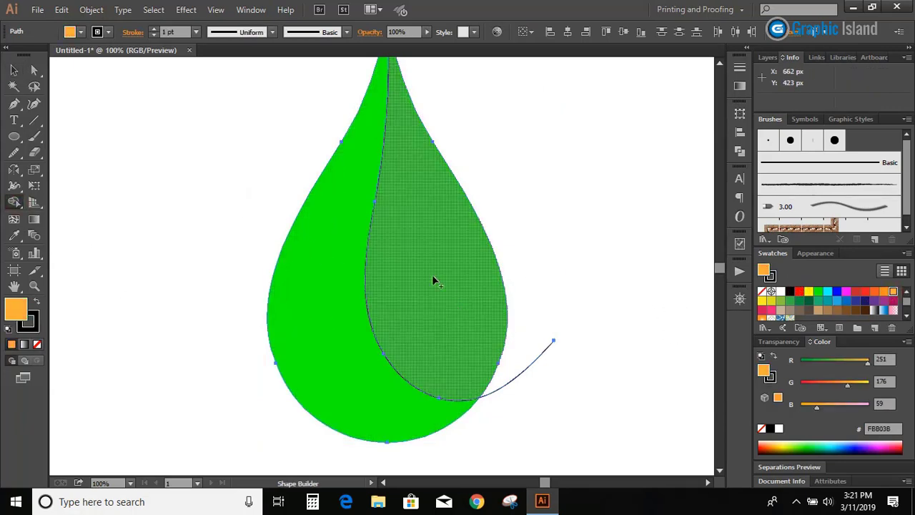
{"action": "left_click", "coordinate": [433, 277]}
{"action": "left_click", "coordinate": [14, 69]}
{"action": "left_click", "coordinate": [151, 264]}
Delete the leftover piece of the curve sticking out past the drop's lower right edge
{"action": "scroll", "coordinate": [151, 264], "scroll_direction": "up", "scroll_amount": 2}
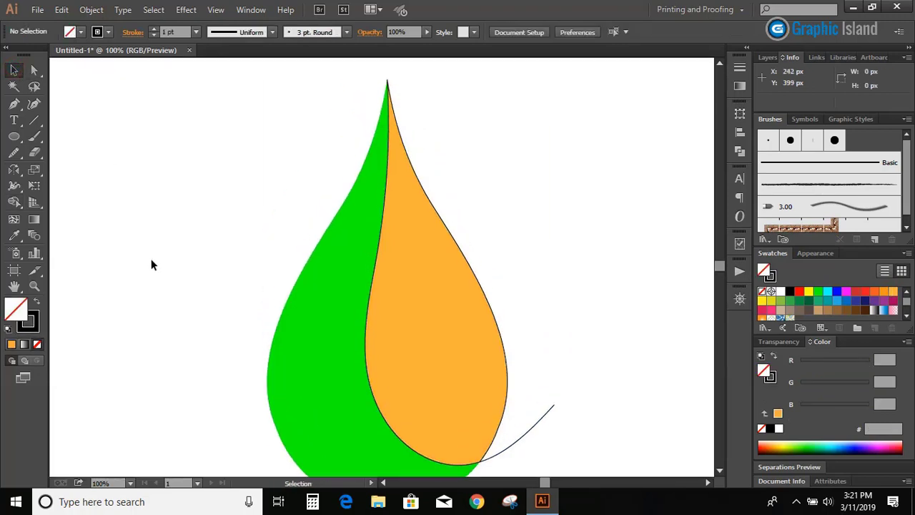
{"action": "left_click", "coordinate": [538, 426]}
{"action": "key", "text": "Delete"}
{"action": "left_click_drag", "start_coordinate": [386, 83], "coordinate": [388, 83]}
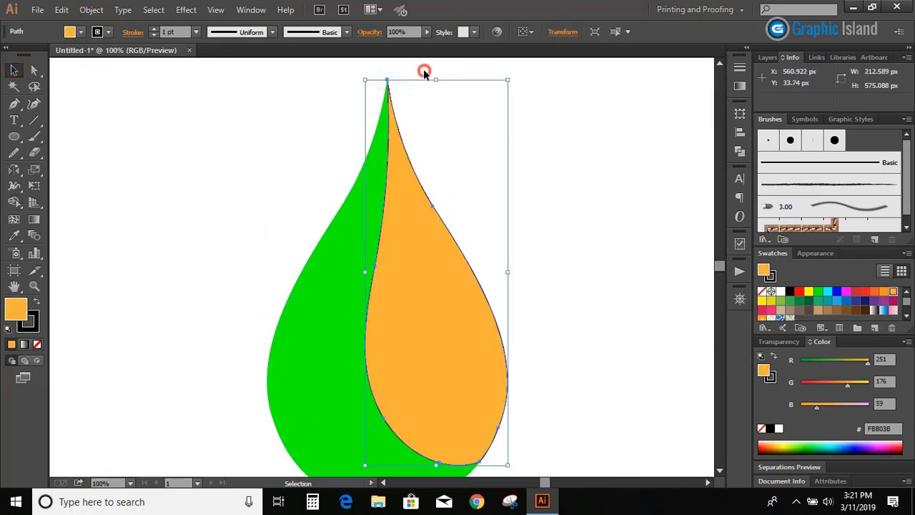
{"action": "left_click", "coordinate": [423, 72]}
Remove the black stroke from the orange section and fit the artboard in the window
{"action": "scroll", "coordinate": [494, 243], "scroll_direction": "down", "scroll_amount": 2}
{"action": "left_click", "coordinate": [463, 275]}
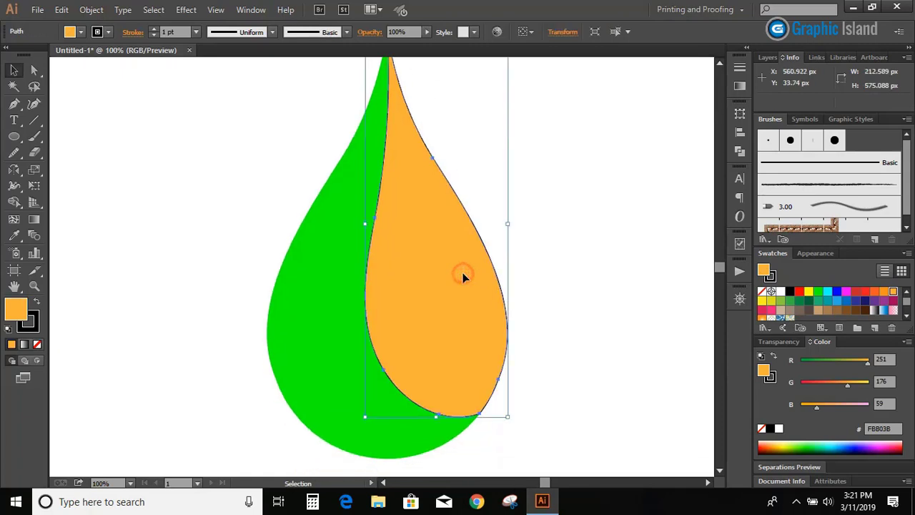
{"action": "left_click", "coordinate": [38, 343]}
{"action": "left_click", "coordinate": [254, 279]}
{"action": "key", "text": "ctrl+0"}
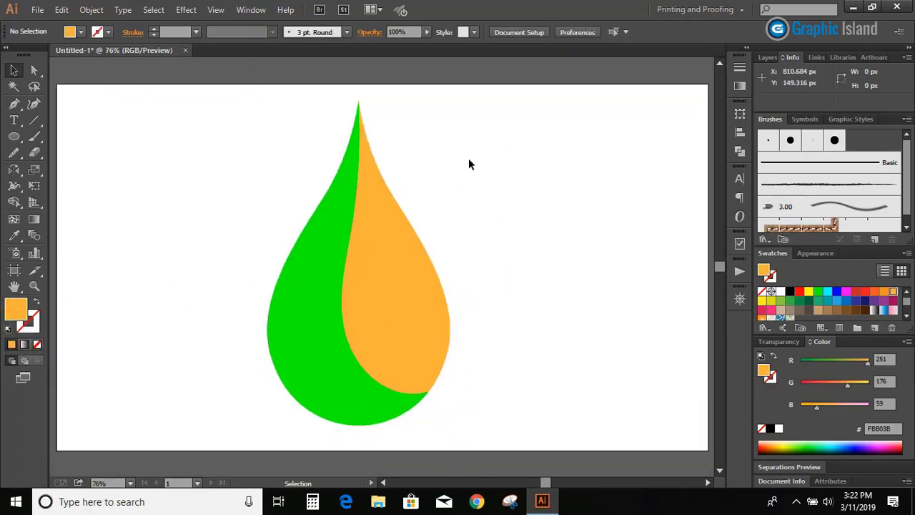
Change the green section's fill to dark navy with RGB values 12, 27, 70
{"action": "left_click", "coordinate": [313, 251]}
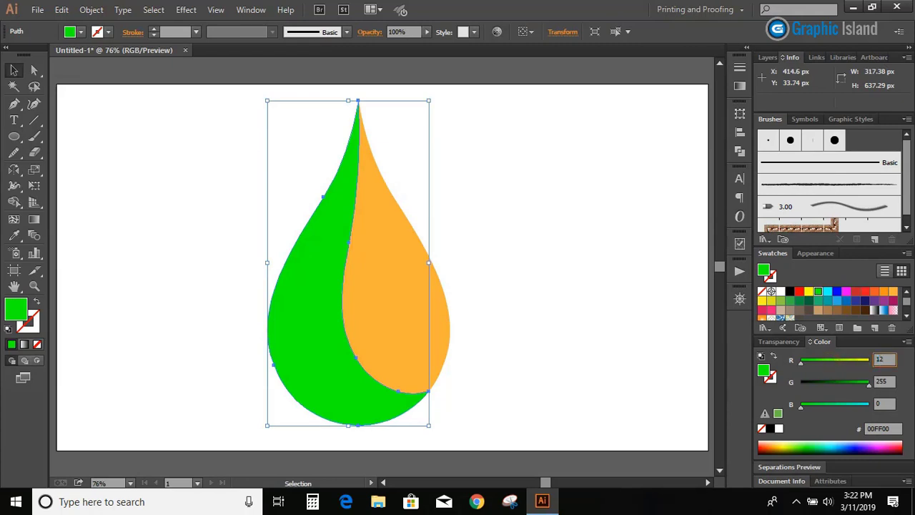
{"action": "left_click", "coordinate": [873, 384]}
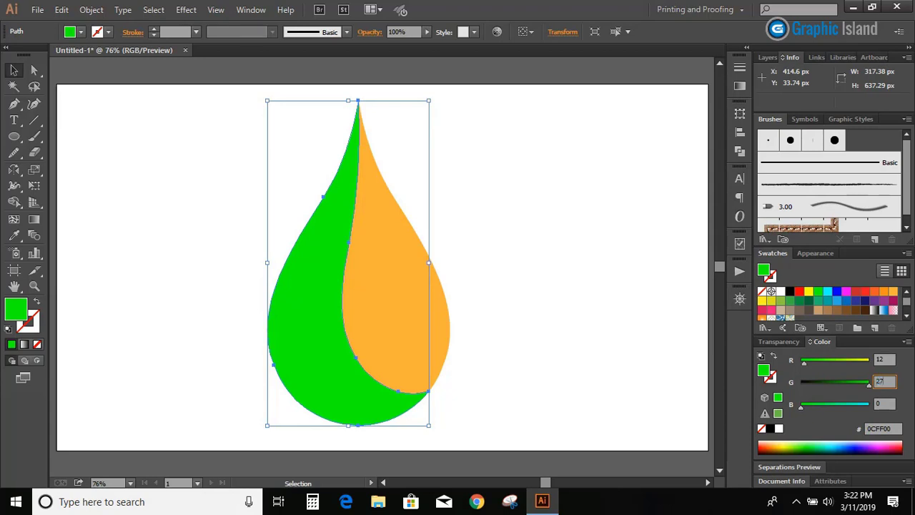
{"action": "left_click", "coordinate": [876, 404]}
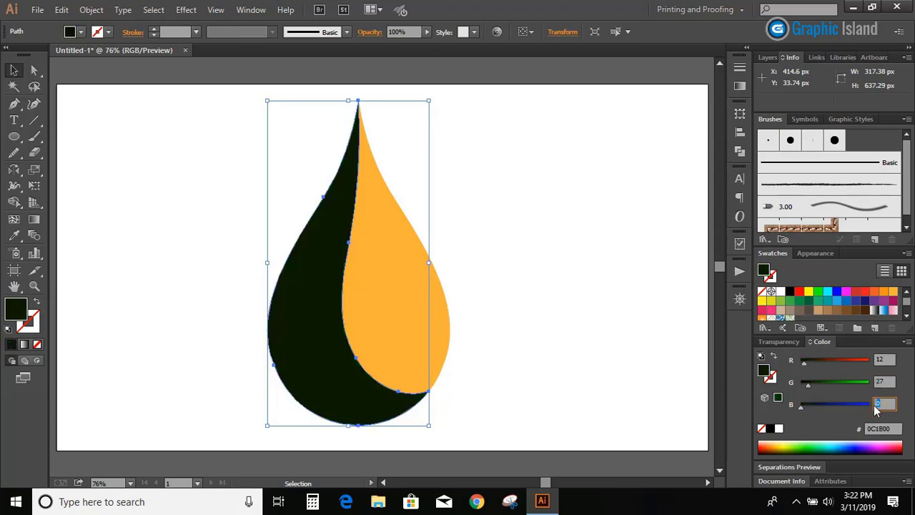
{"action": "key", "text": "Return"}
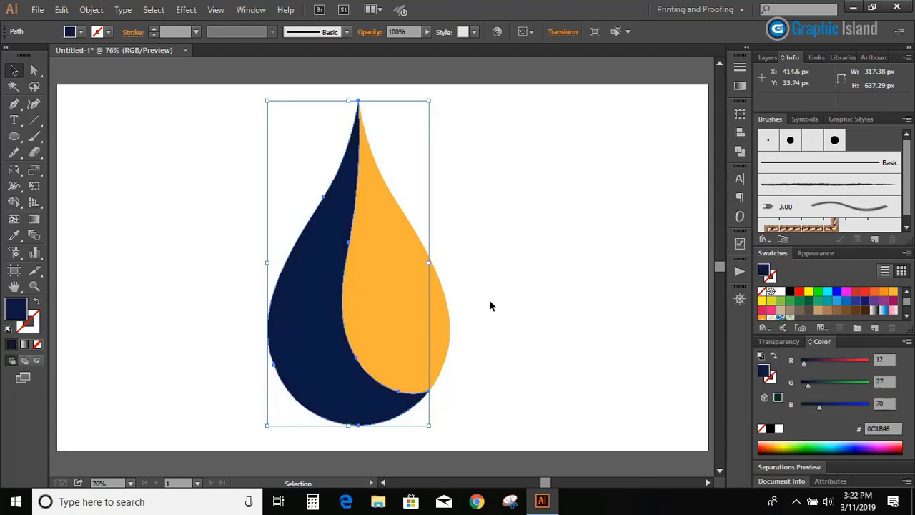
{"action": "left_click", "coordinate": [518, 252]}
Create an inset copy of the navy section with Offset Path at -2.5 px, using miter joins and a miter limit of 4
{"action": "left_click", "coordinate": [312, 309]}
{"action": "left_click", "coordinate": [91, 10]}
{"action": "mouse_move", "coordinate": [136, 325]}
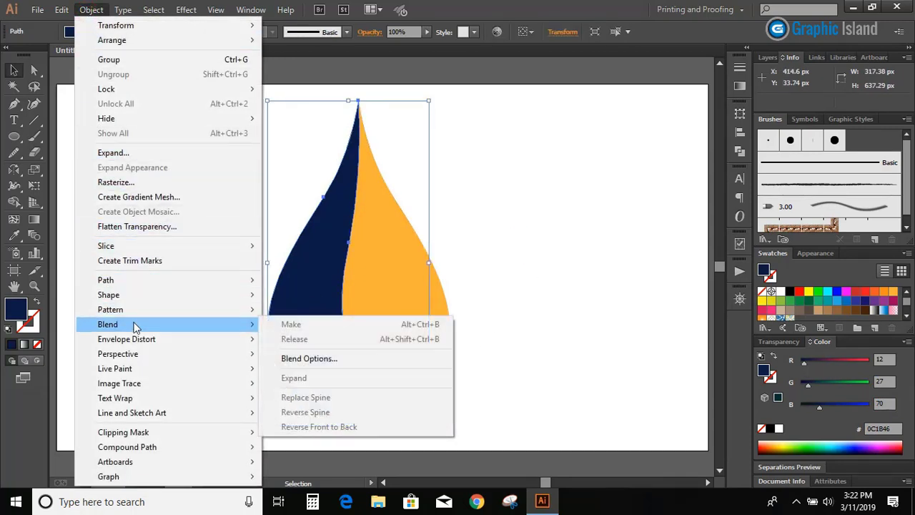
{"action": "mouse_move", "coordinate": [167, 282]}
{"action": "left_click", "coordinate": [340, 330]}
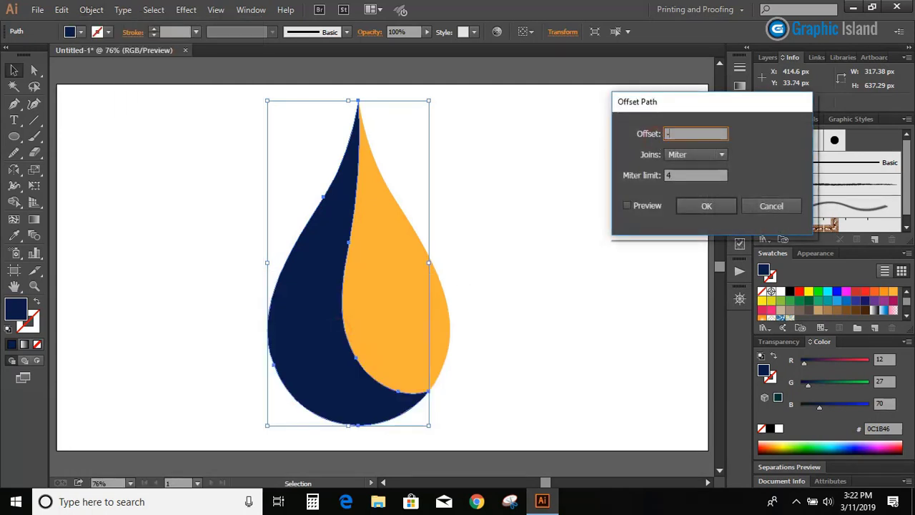
{"action": "left_click", "coordinate": [627, 206]}
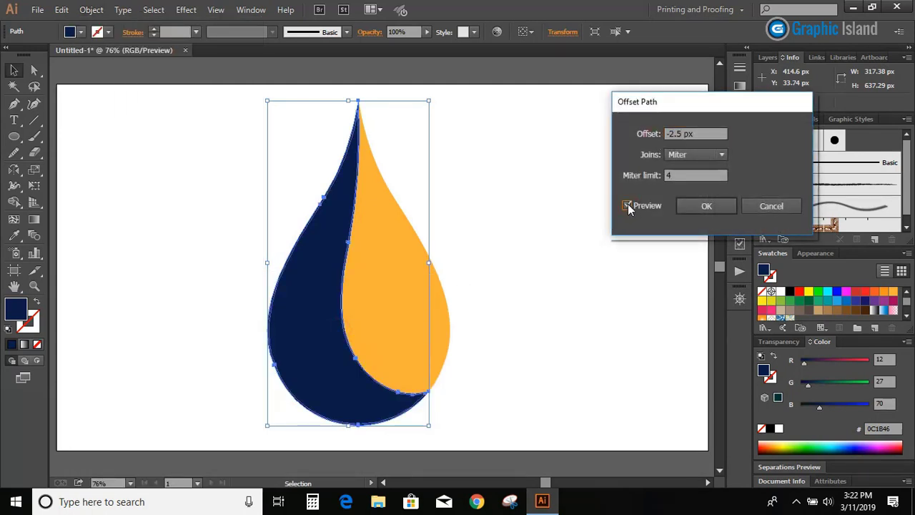
{"action": "left_click", "coordinate": [705, 206]}
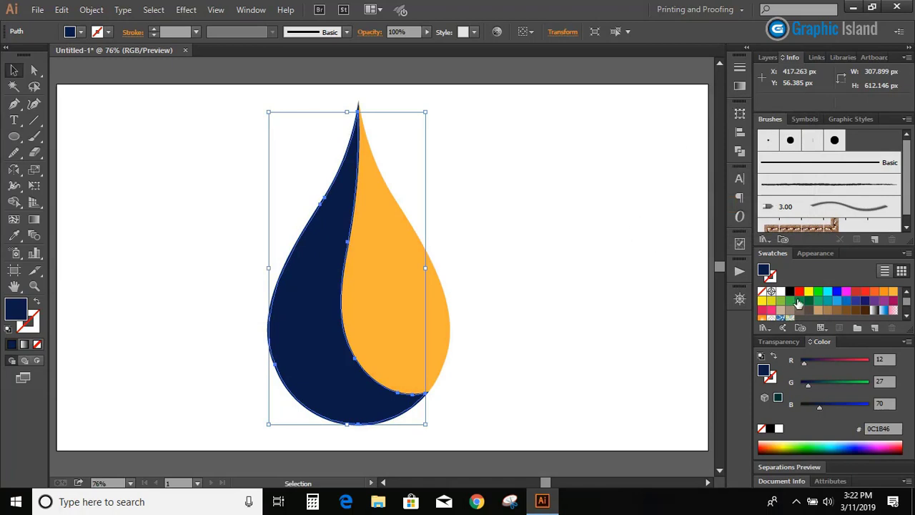
Fill the inset shape with a linear white-to-black gradient running inward from its left edge at about 6°
{"action": "left_click", "coordinate": [739, 86]}
{"action": "left_click", "coordinate": [680, 153]}
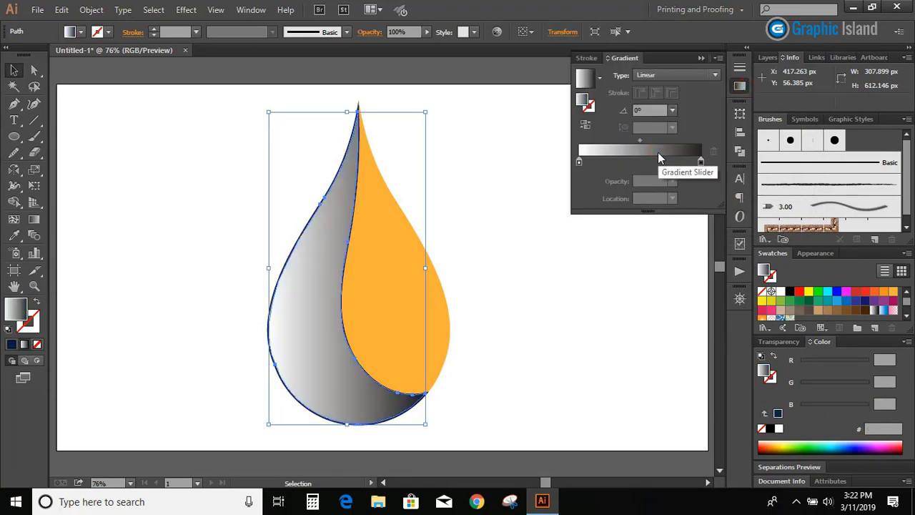
{"action": "left_click", "coordinate": [547, 277]}
{"action": "left_click", "coordinate": [310, 311]}
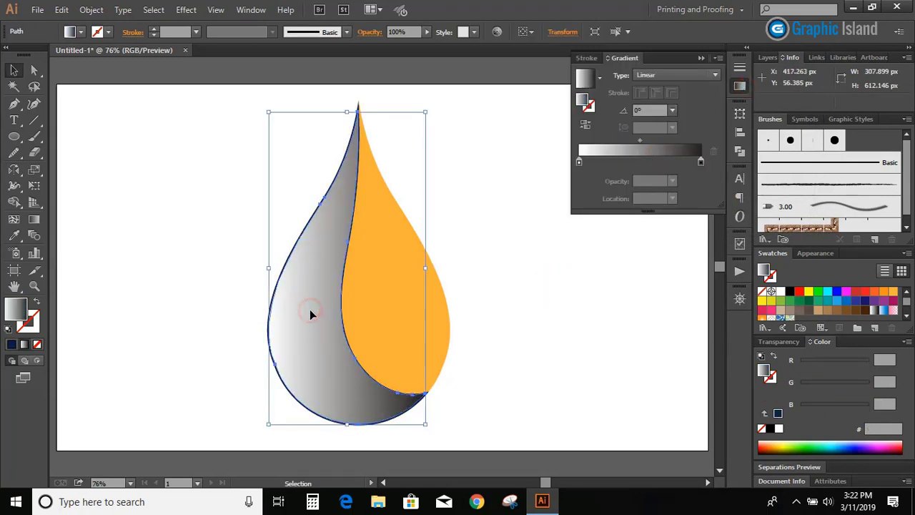
{"action": "left_click", "coordinate": [33, 219]}
{"action": "left_click_drag", "start_coordinate": [267, 320], "coordinate": [335, 312]}
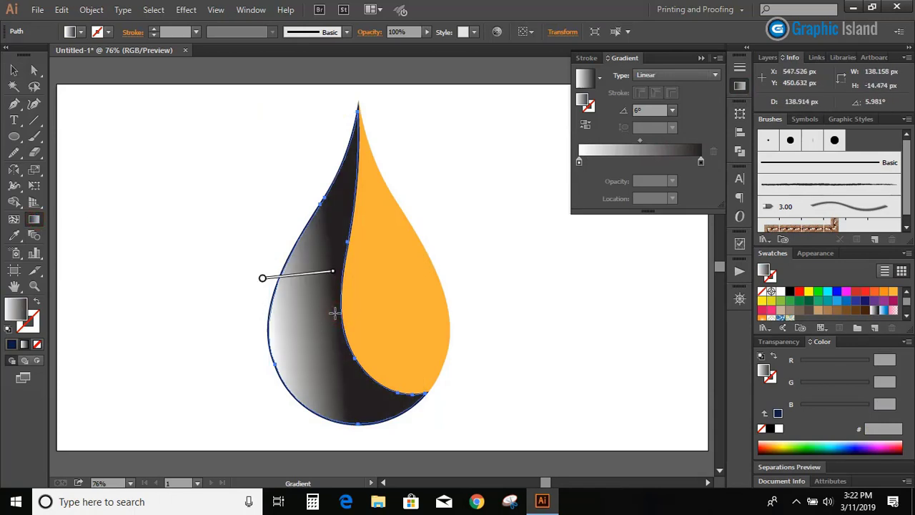
Recolor the gradient's black end stop to navy with RGB values 12, 27, 70
{"action": "left_click", "coordinate": [700, 162]}
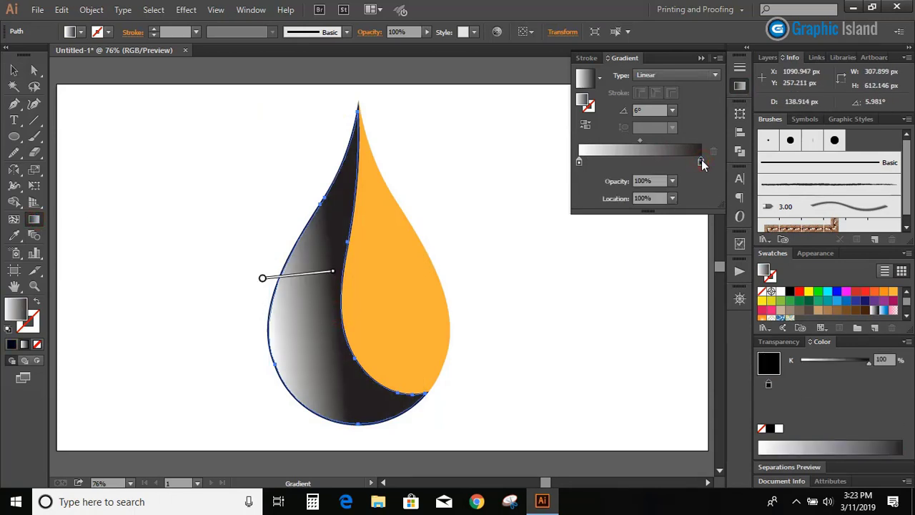
{"action": "double_click", "coordinate": [701, 161]}
{"action": "left_click", "coordinate": [701, 162]}
{"action": "double_click", "coordinate": [700, 162]}
{"action": "left_click", "coordinate": [602, 215]}
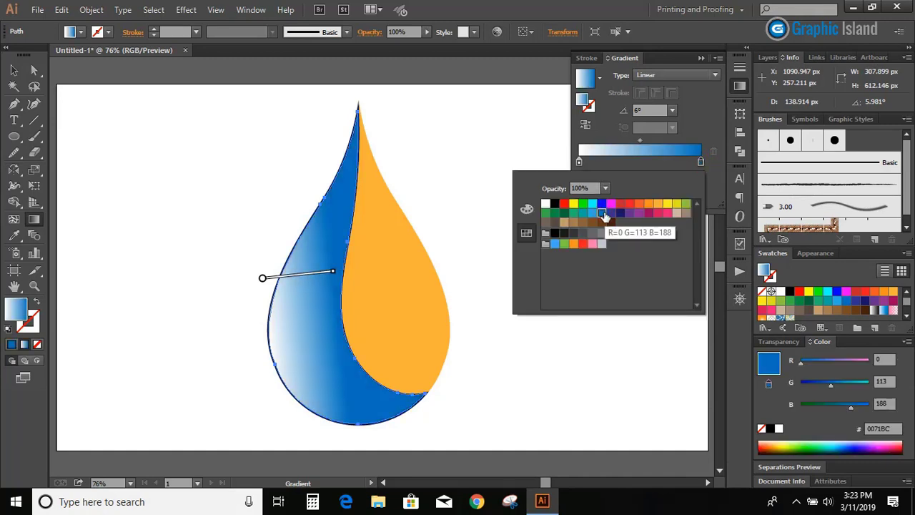
{"action": "left_click", "coordinate": [880, 358]}
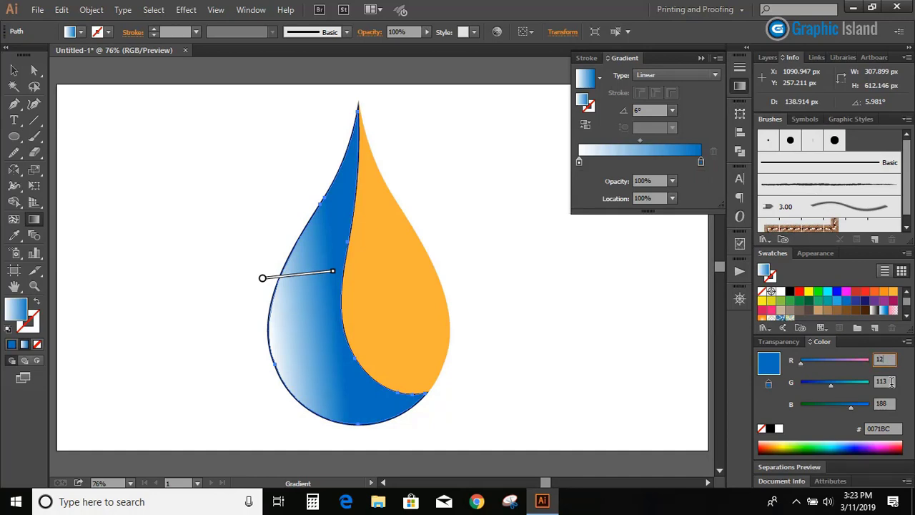
{"action": "left_click", "coordinate": [891, 381]}
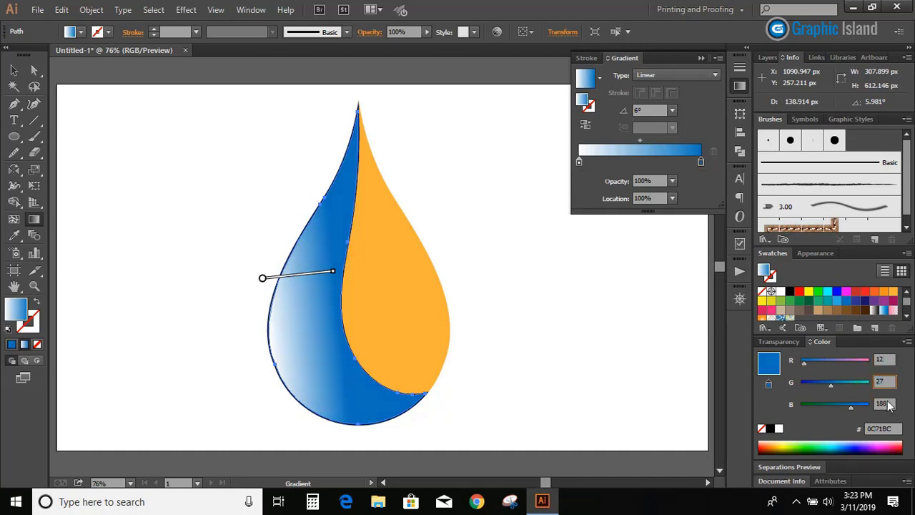
{"action": "left_click", "coordinate": [879, 404]}
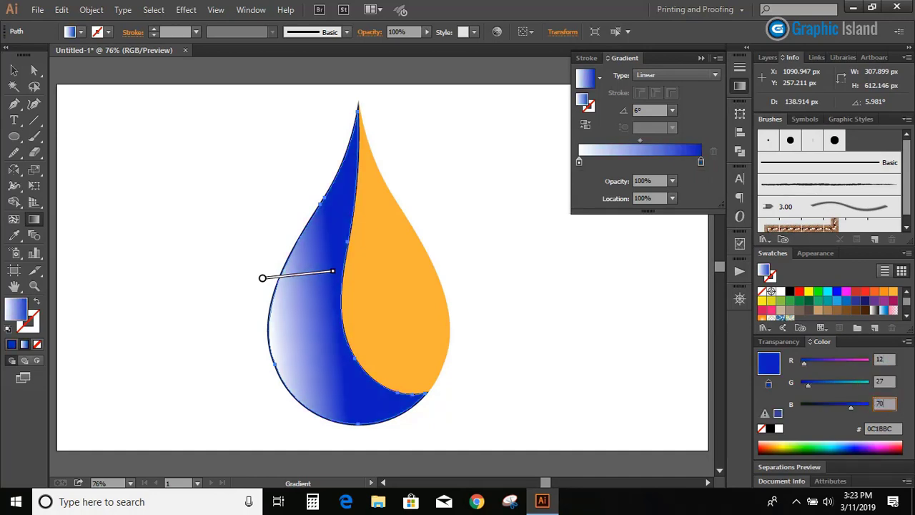
{"action": "key", "text": "Return"}
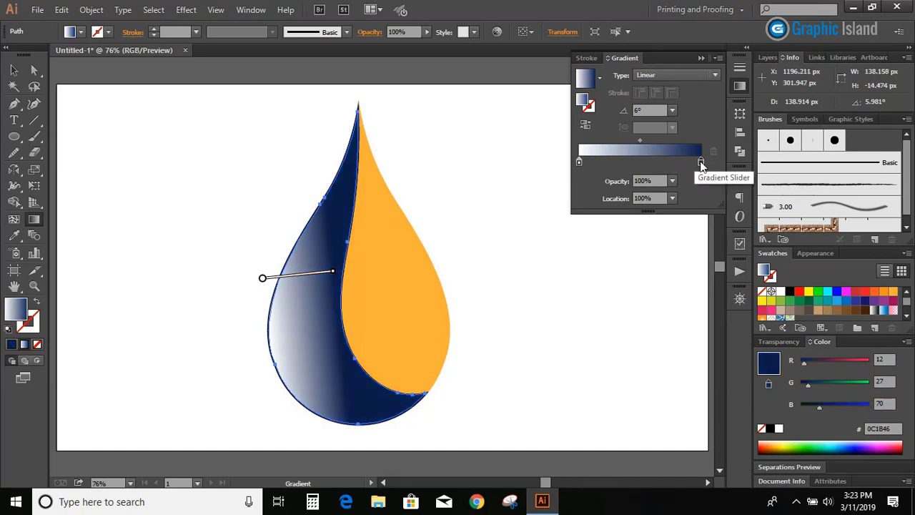
Lower the opacity of the gradient's navy end stop to 10% and deselect the shape
{"action": "left_click", "coordinate": [672, 182]}
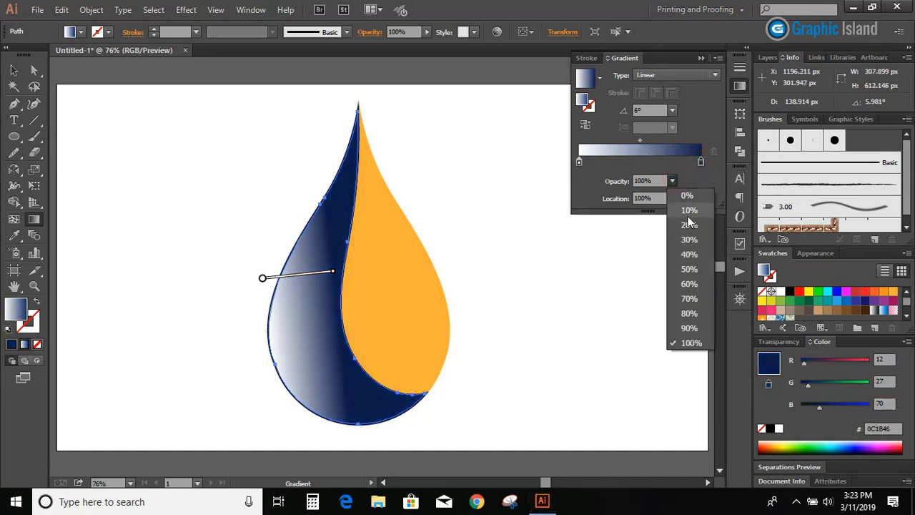
{"action": "left_click", "coordinate": [689, 210]}
{"action": "key", "text": "v"}
{"action": "left_click", "coordinate": [108, 235]}
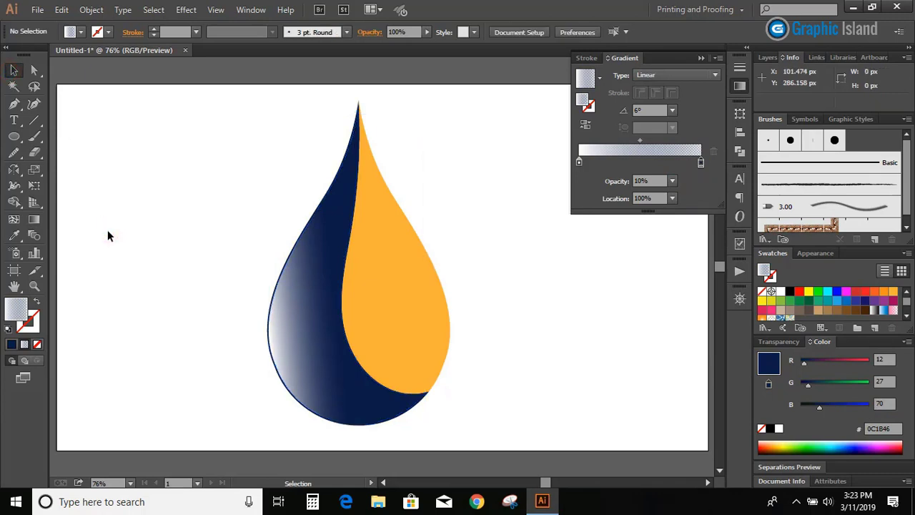
Redraw the inset shape's gradient from its left edge at about 7.8°, with the midpoint at 39.25%
{"action": "left_click", "coordinate": [306, 360]}
{"action": "key", "text": "g"}
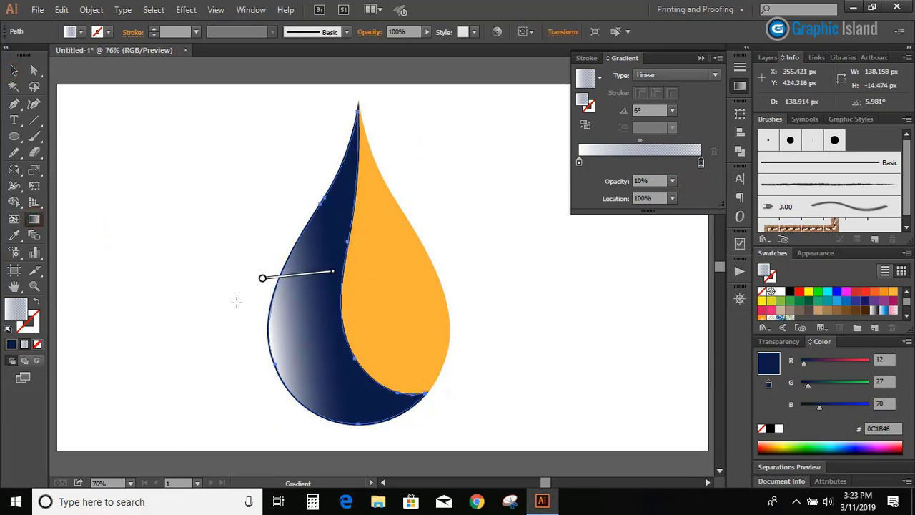
{"action": "left_click_drag", "start_coordinate": [257, 306], "coordinate": [315, 295]}
{"action": "left_click_drag", "start_coordinate": [253, 323], "coordinate": [333, 313]}
{"action": "key", "text": "v"}
{"action": "left_click", "coordinate": [157, 222]}
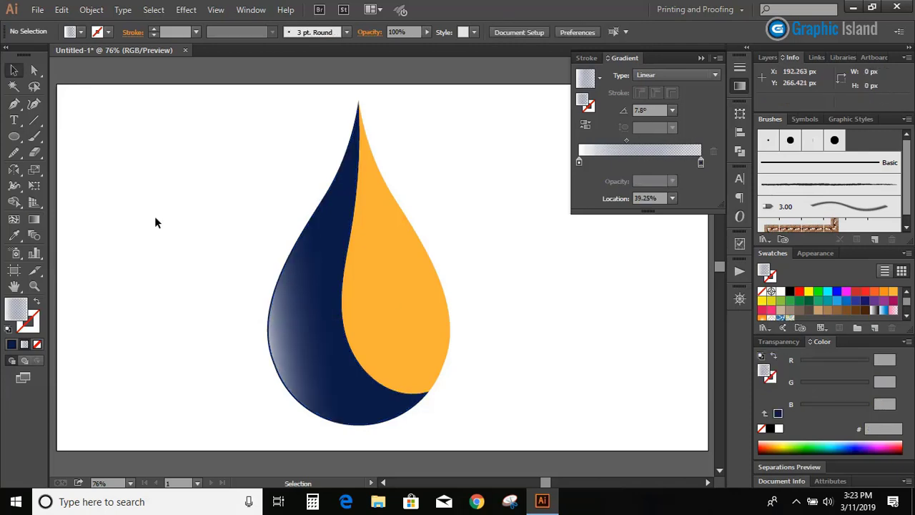
Draw a small closed drop-shaped highlight with the Pencil tool inside the navy section's left side
{"action": "left_click_drag", "start_coordinate": [16, 149], "coordinate": [71, 150]}
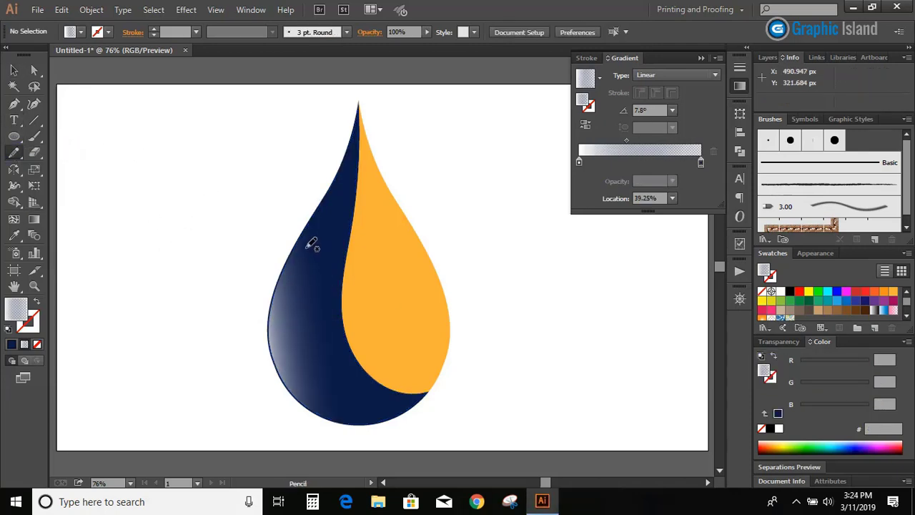
{"action": "left_click_drag", "start_coordinate": [307, 249], "coordinate": [287, 291]}
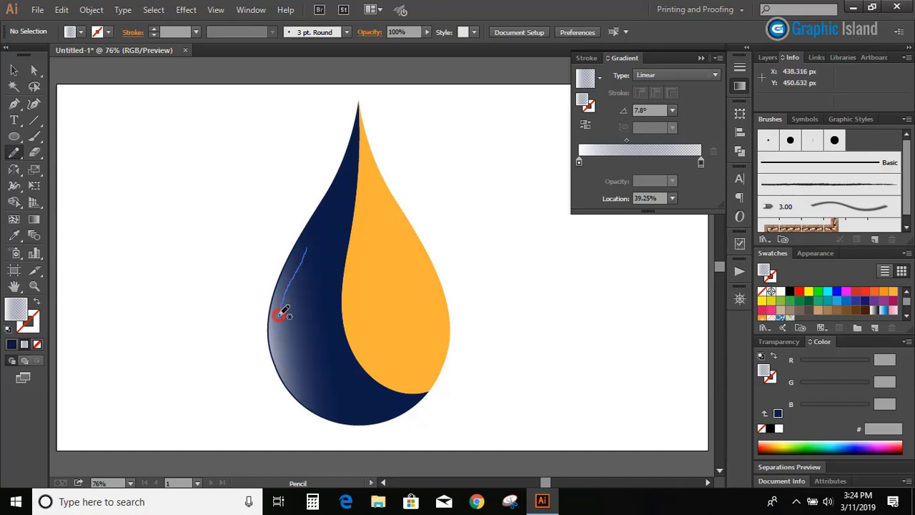
{"action": "mouse_move", "coordinate": [286, 349]}
{"action": "left_mouse_down"}
{"action": "mouse_move", "coordinate": [313, 351]}
{"action": "mouse_move", "coordinate": [322, 329]}
{"action": "mouse_move", "coordinate": [303, 298]}
{"action": "mouse_move", "coordinate": [308, 256]}
{"action": "left_mouse_up"}
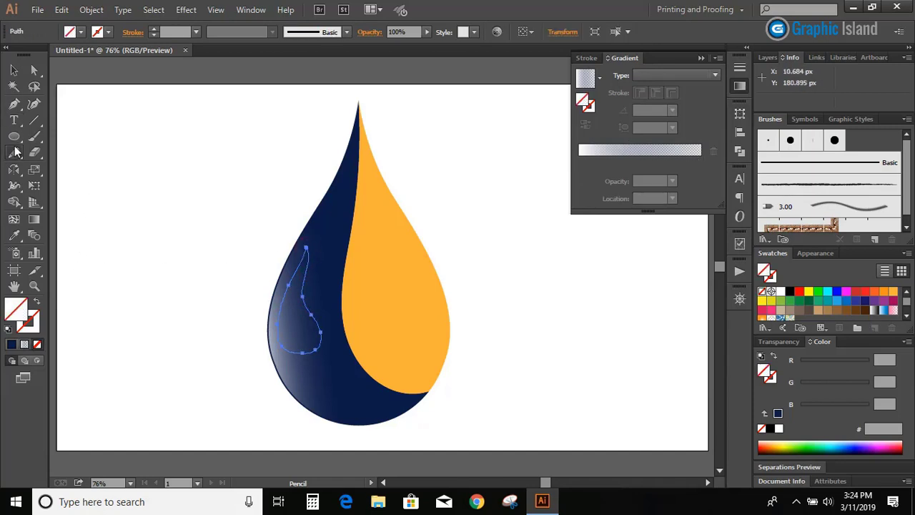
Even out the small highlight's right and lower edges with the Smooth tool
{"action": "left_click_drag", "start_coordinate": [20, 151], "coordinate": [71, 166]}
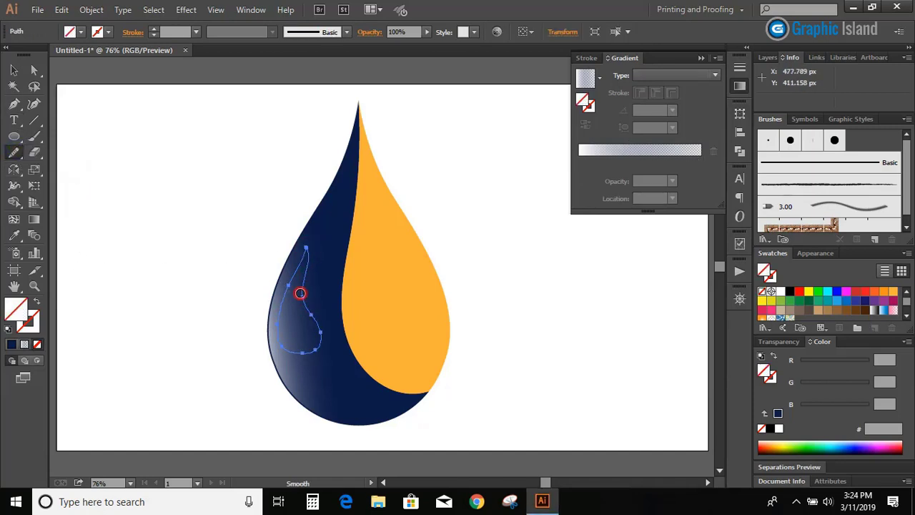
{"action": "left_click_drag", "start_coordinate": [300, 292], "coordinate": [317, 348]}
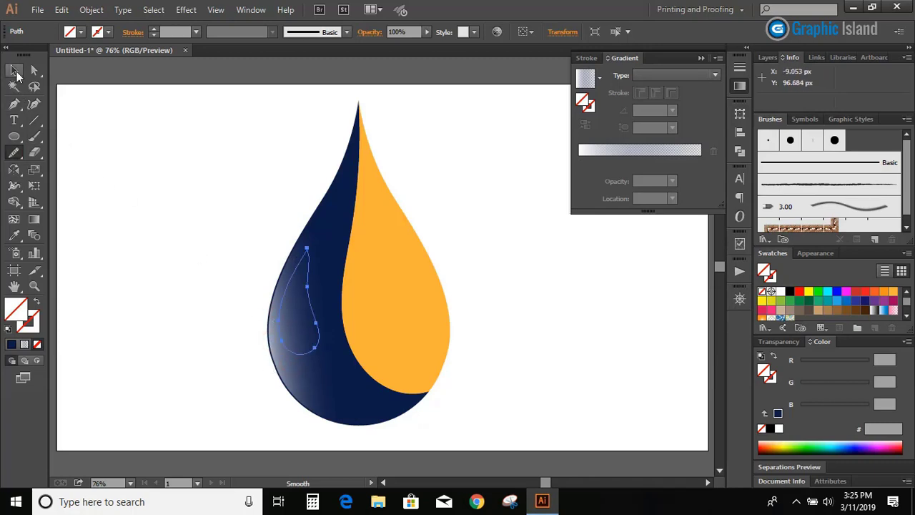
Copy the inset shape's gradient onto the small highlight with the Eyedropper and angle it at about 22.2°
{"action": "left_click", "coordinate": [13, 69]}
{"action": "left_click", "coordinate": [13, 236]}
{"action": "left_click", "coordinate": [305, 381]}
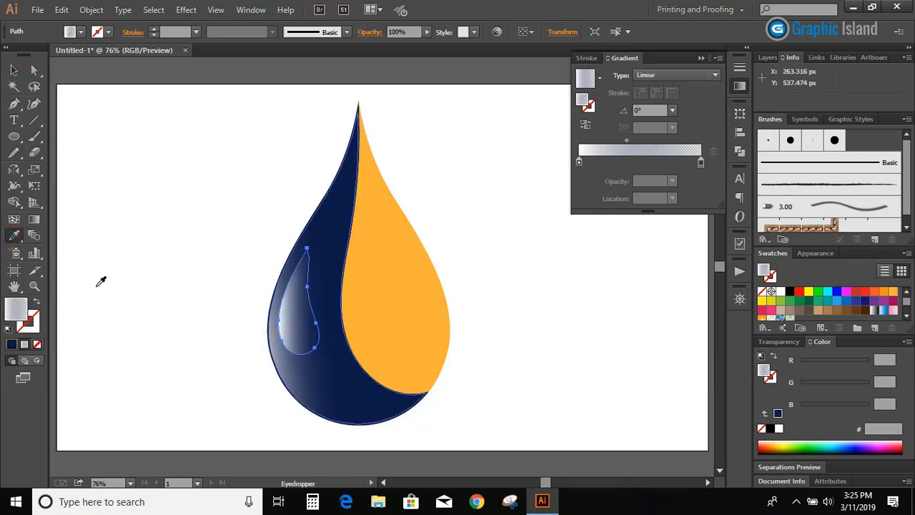
{"action": "left_click", "coordinate": [14, 69]}
{"action": "left_click", "coordinate": [163, 249]}
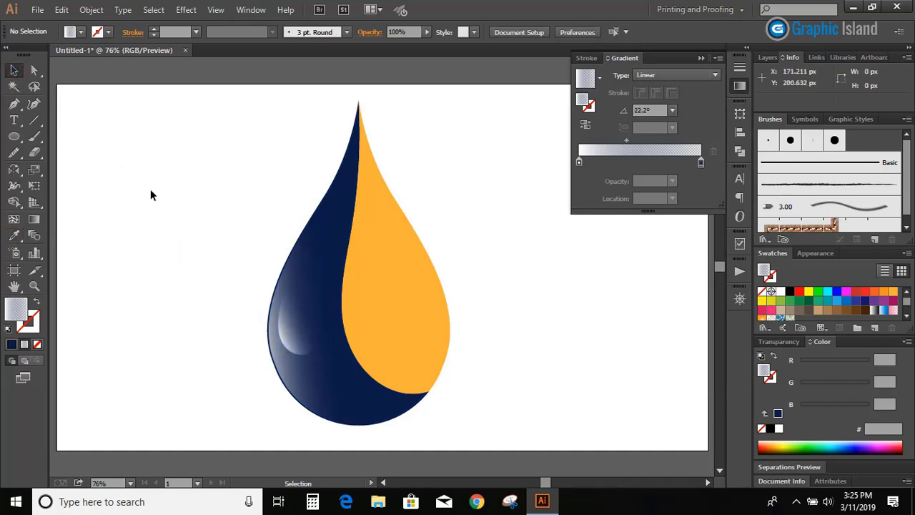
Redraw the highlight's gradient across the small shape from its left edge at about 23.7°
{"action": "left_click", "coordinate": [302, 323]}
{"action": "key", "text": "g"}
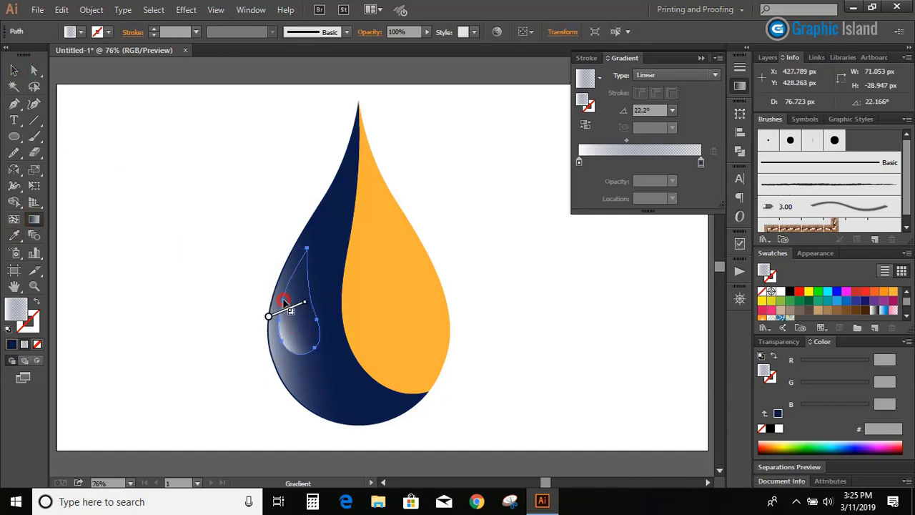
{"action": "left_click_drag", "start_coordinate": [277, 311], "coordinate": [315, 297]}
{"action": "mouse_move", "coordinate": [267, 313]}
{"action": "left_mouse_down"}
{"action": "mouse_move", "coordinate": [306, 301]}
{"action": "mouse_move", "coordinate": [313, 312]}
{"action": "mouse_move", "coordinate": [317, 300]}
{"action": "left_mouse_up"}
Make a copy of the small highlight reflected across the vertical axis
{"action": "left_click", "coordinate": [295, 300]}
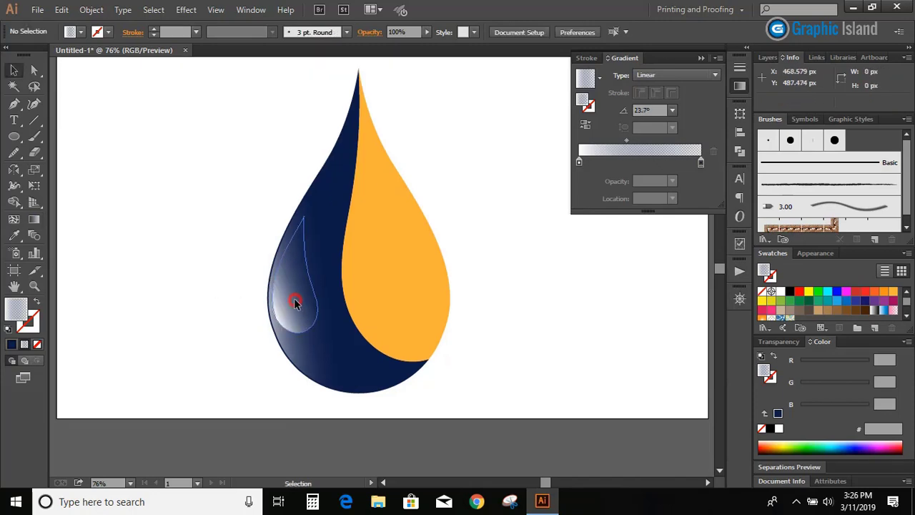
{"action": "double_click", "coordinate": [14, 169]}
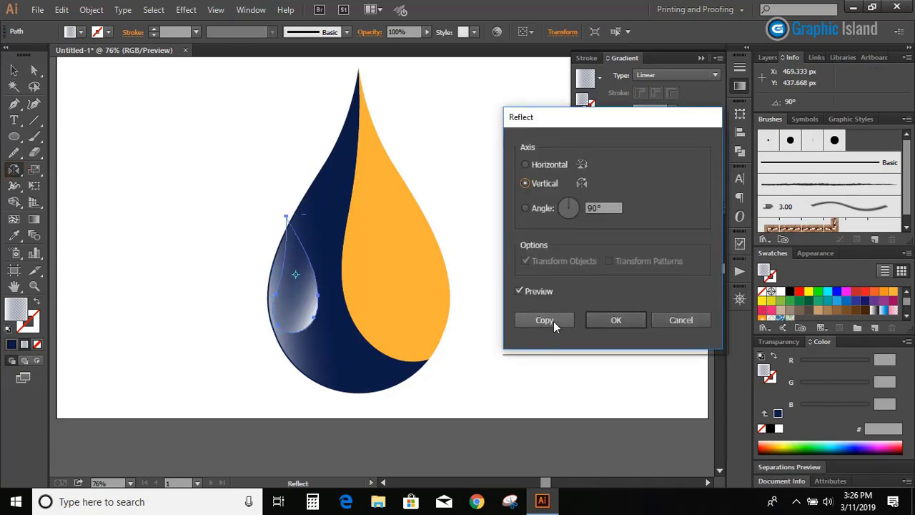
{"action": "left_click", "coordinate": [553, 321]}
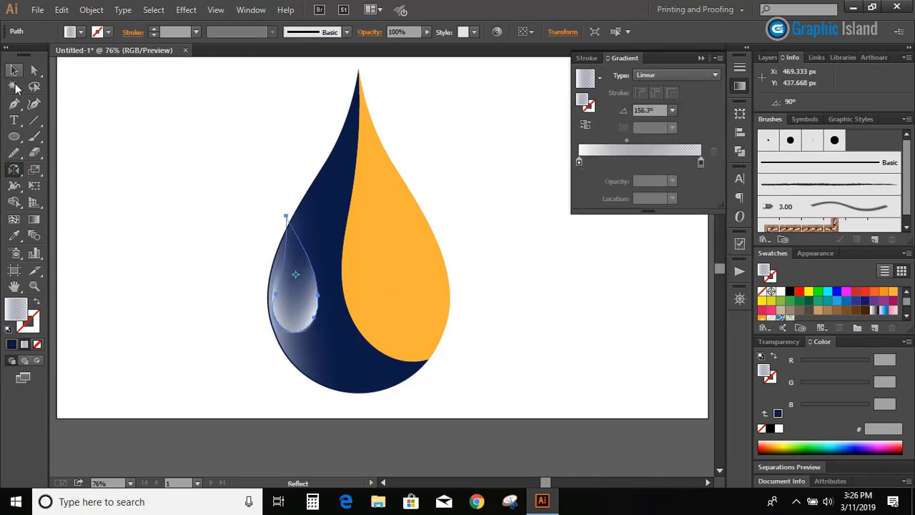
Reflect the mirrored highlight across the horizontal axis as well, using the Copy option, and deselect everything
{"action": "double_click", "coordinate": [14, 170]}
{"action": "left_click", "coordinate": [525, 165]}
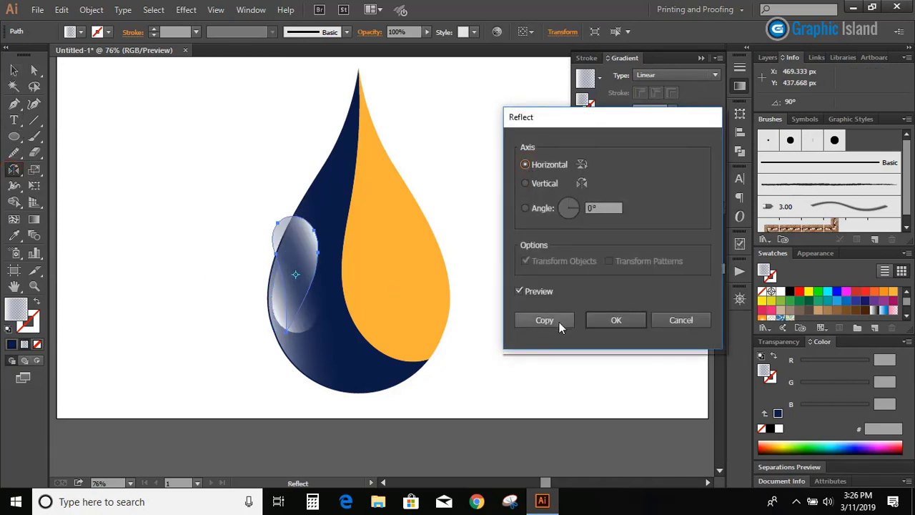
{"action": "left_click", "coordinate": [559, 321]}
{"action": "left_click", "coordinate": [13, 70]}
{"action": "left_click", "coordinate": [193, 232]}
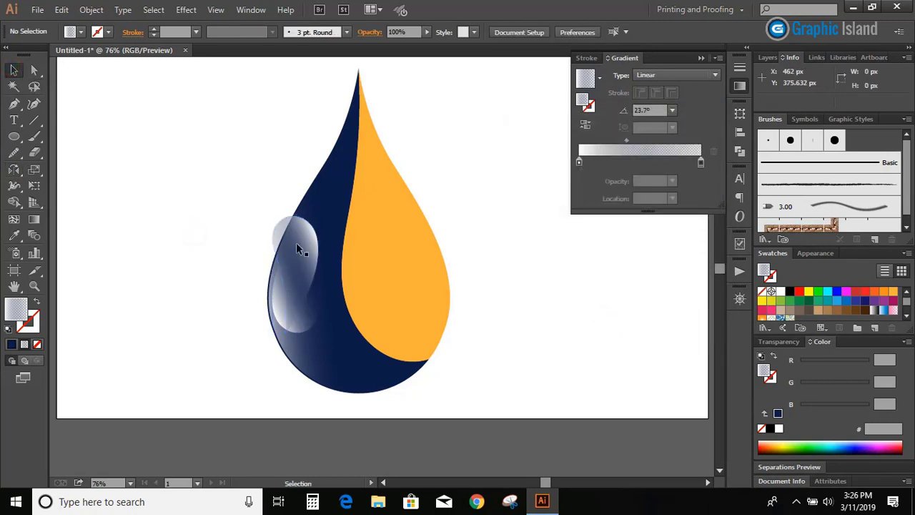
Move the flipped highlight to the lower part of the navy section and rotate it about a quarter turn to lie lengthwise
{"action": "left_click_drag", "start_coordinate": [300, 249], "coordinate": [366, 330]}
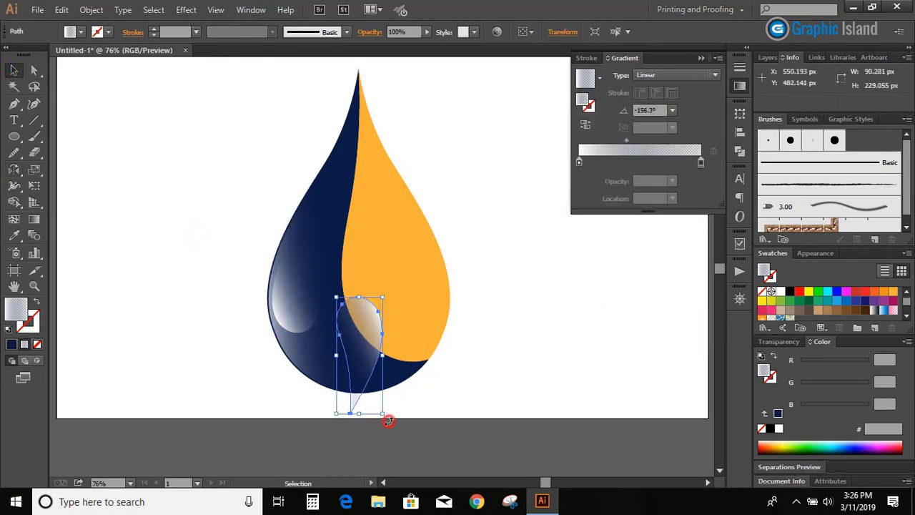
{"action": "left_click_drag", "start_coordinate": [387, 420], "coordinate": [453, 318]}
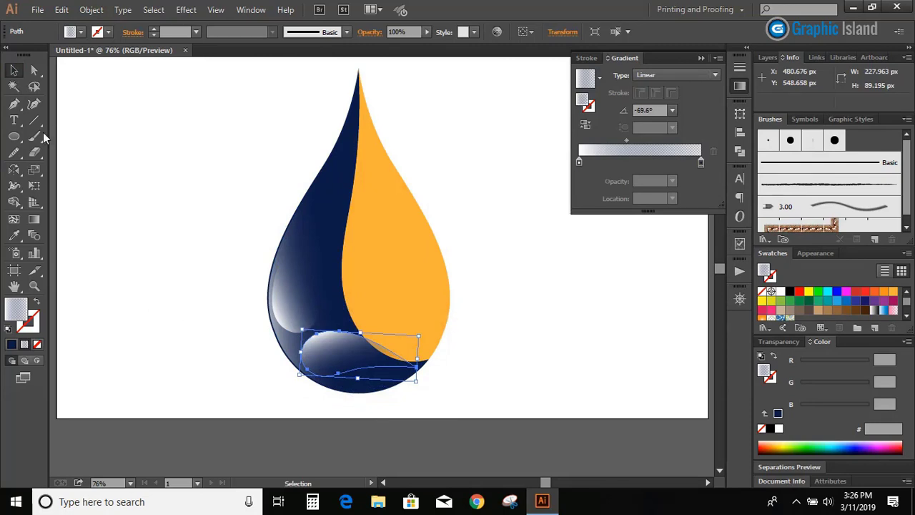
Reflect the lower highlight itself across the horizontal axis, without making a copy
{"action": "double_click", "coordinate": [14, 170]}
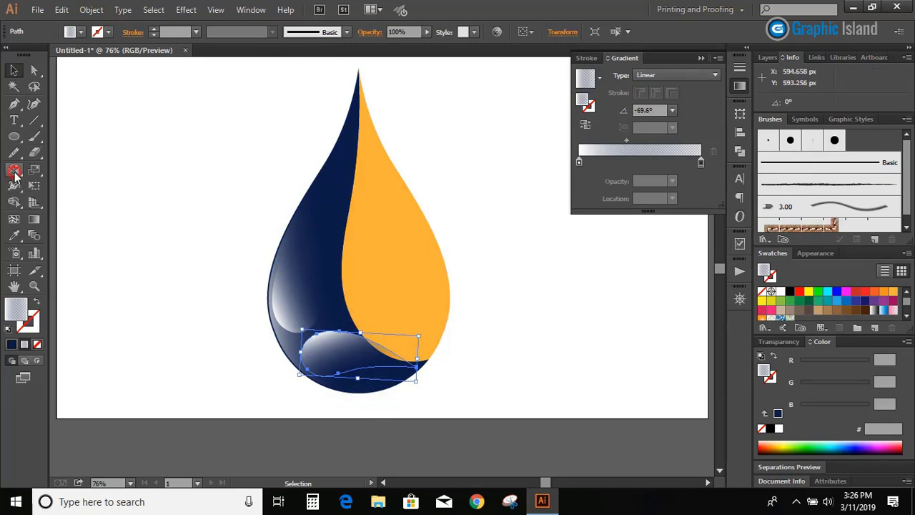
{"action": "left_click", "coordinate": [615, 320]}
{"action": "left_click", "coordinate": [14, 70]}
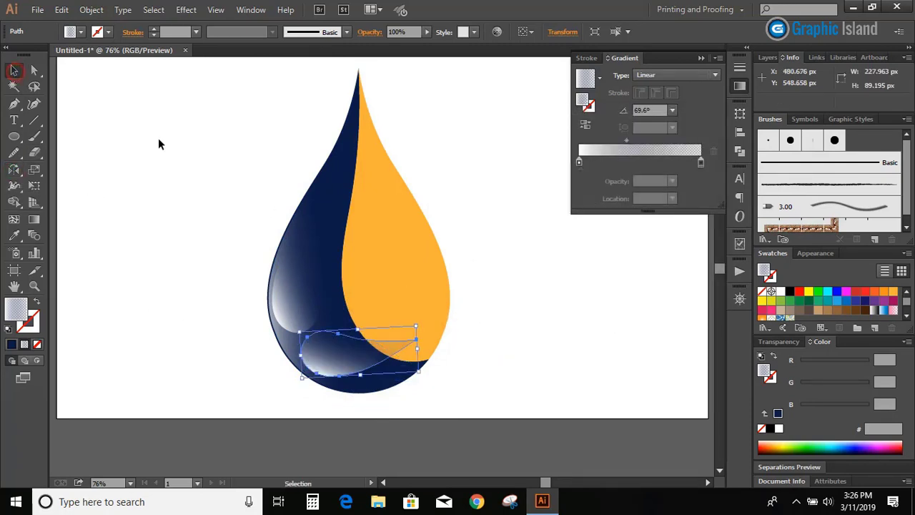
Reposition, shrink and rotate the flipped highlight so it follows the bottom curve of the navy section
{"action": "left_click_drag", "start_coordinate": [368, 358], "coordinate": [362, 376]}
{"action": "left_click_drag", "start_coordinate": [423, 395], "coordinate": [412, 420]}
{"action": "left_click_drag", "start_coordinate": [384, 376], "coordinate": [396, 370]}
{"action": "left_click_drag", "start_coordinate": [421, 406], "coordinate": [431, 400]}
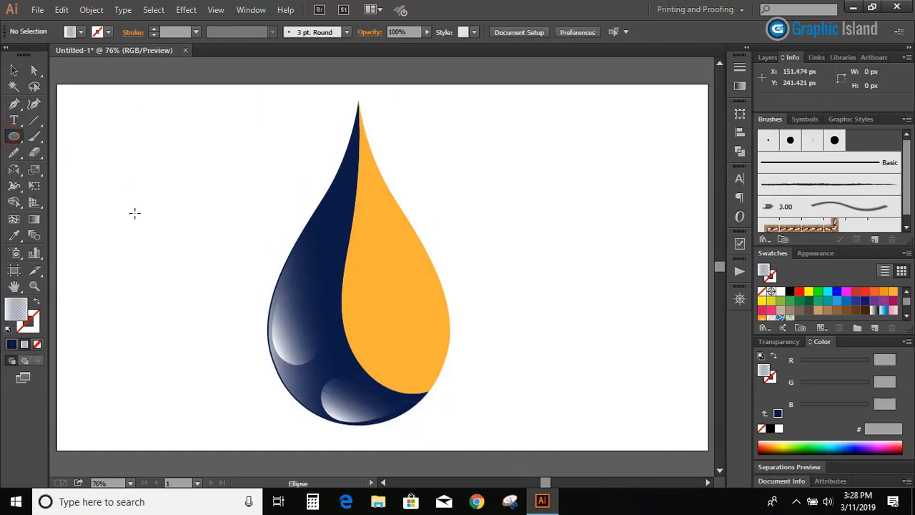
Draw a circle about 47 px across in the empty area left of the drop and fill it with red FF0000
{"action": "left_click_drag", "start_coordinate": [134, 212], "coordinate": [146, 226]}
{"action": "left_click", "coordinate": [799, 292]}
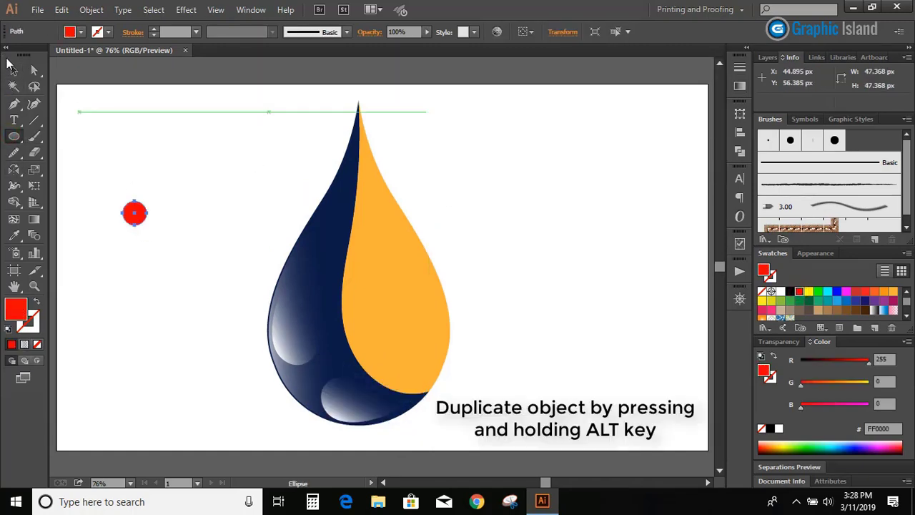
Duplicate the red circle into four more circles below it and vary their sizes, the largest about 72 px across
{"action": "key", "text": "v"}
{"action": "left_click", "coordinate": [184, 175]}
{"action": "left_click_drag", "start_coordinate": [140, 220], "coordinate": [143, 301]}
{"action": "left_click", "coordinate": [168, 263]}
{"action": "left_click", "coordinate": [189, 287]}
{"action": "left_click", "coordinate": [180, 270]}
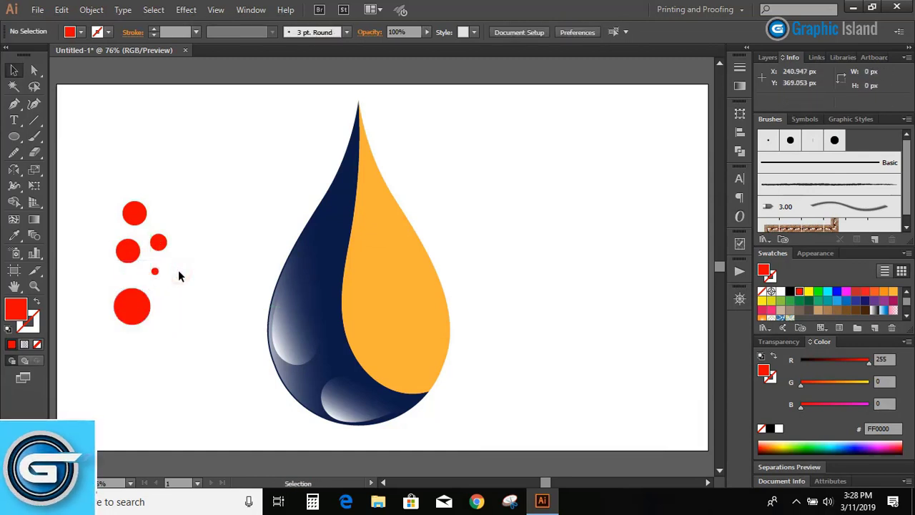
Fill the largest circle with RGB 171, 21, 46 and move it onto the inner edge of the orange section
{"action": "left_click", "coordinate": [133, 306]}
{"action": "left_click", "coordinate": [870, 360]}
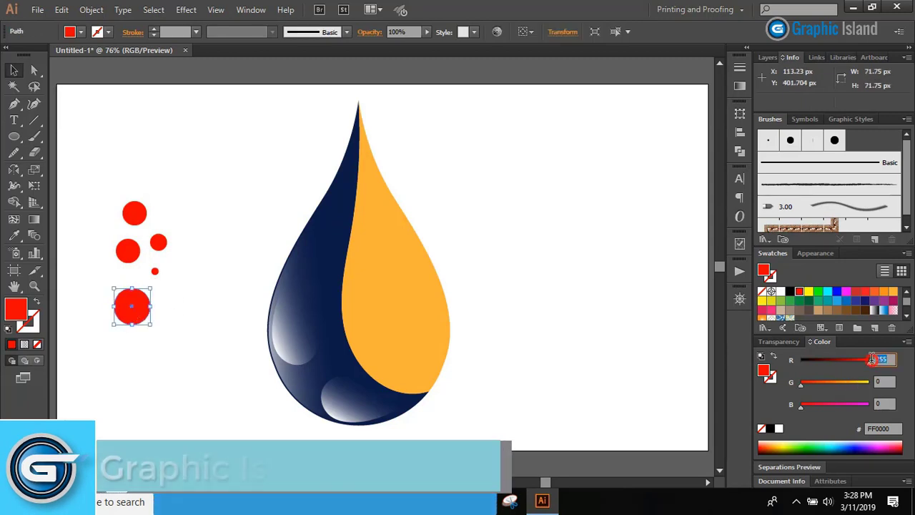
{"action": "type", "text": "171"}
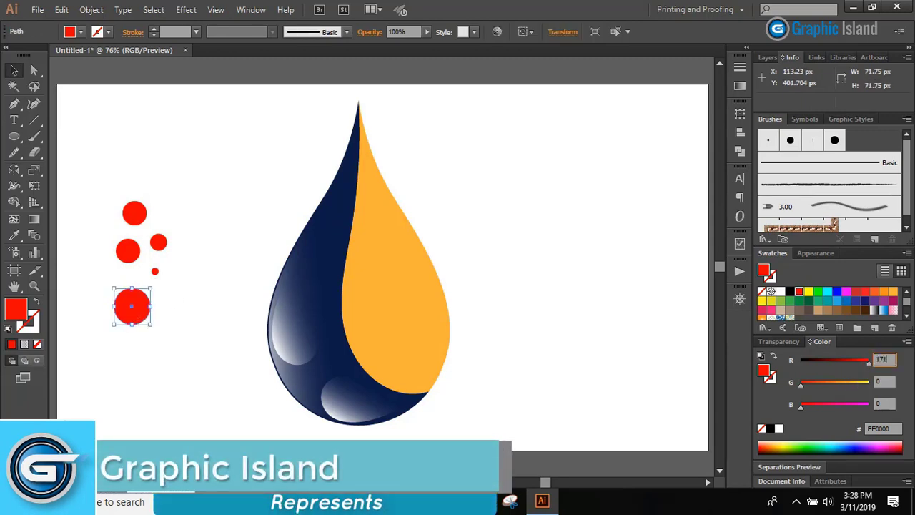
{"action": "left_click", "coordinate": [881, 380]}
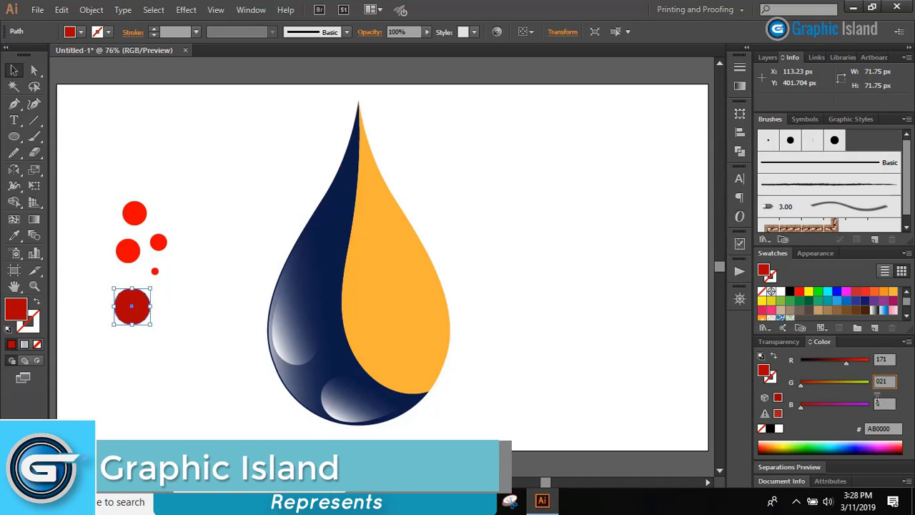
{"action": "left_click", "coordinate": [883, 403]}
{"action": "type", "text": "46"}
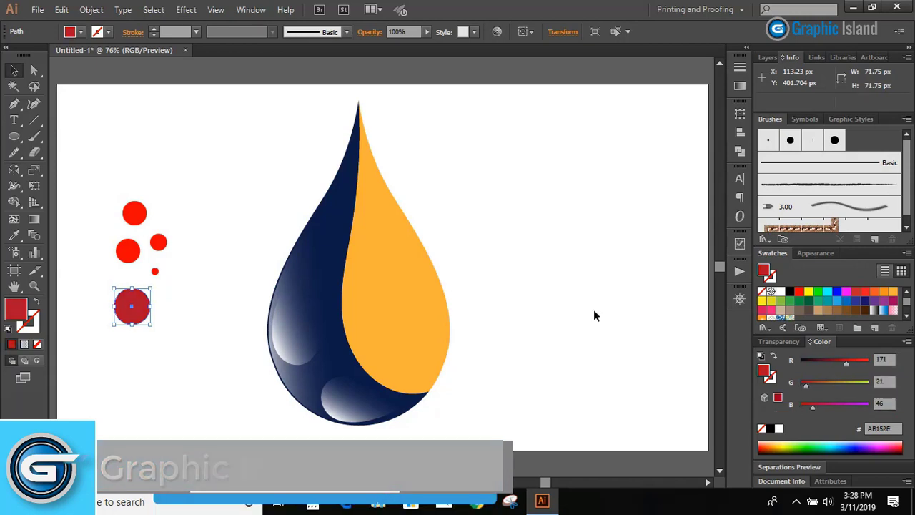
{"action": "left_click", "coordinate": [483, 208]}
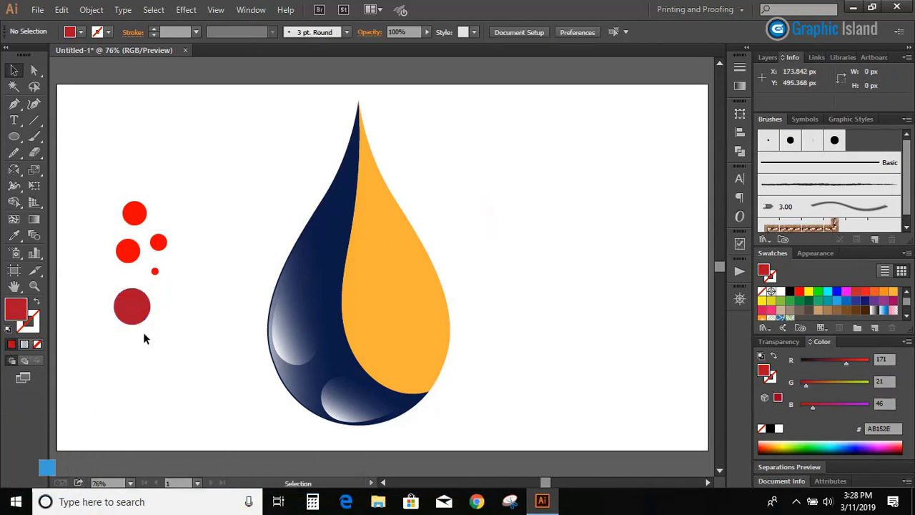
{"action": "left_click_drag", "start_coordinate": [137, 317], "coordinate": [367, 316]}
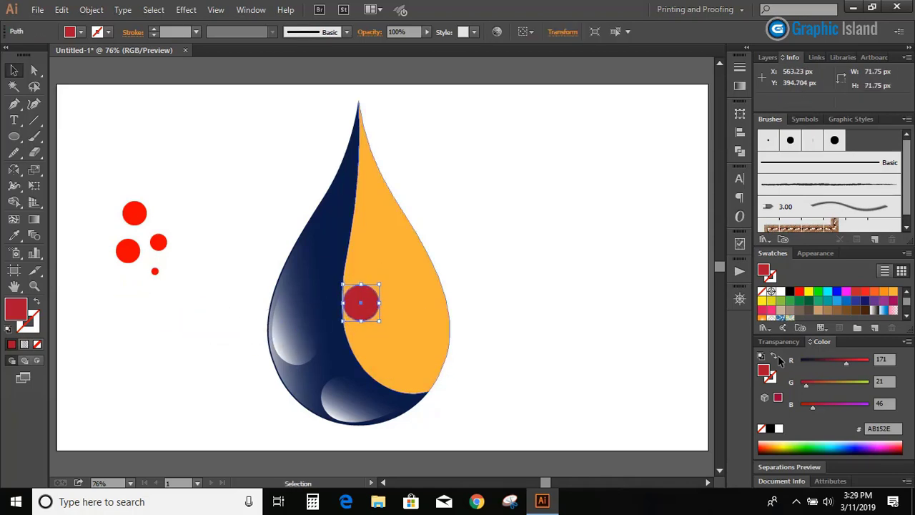
{"action": "left_click", "coordinate": [524, 273]}
Recolor the medium circle at the left of the group with the navy sampled from the drop, then deselect it
{"action": "left_click", "coordinate": [127, 249]}
{"action": "key", "text": "i"}
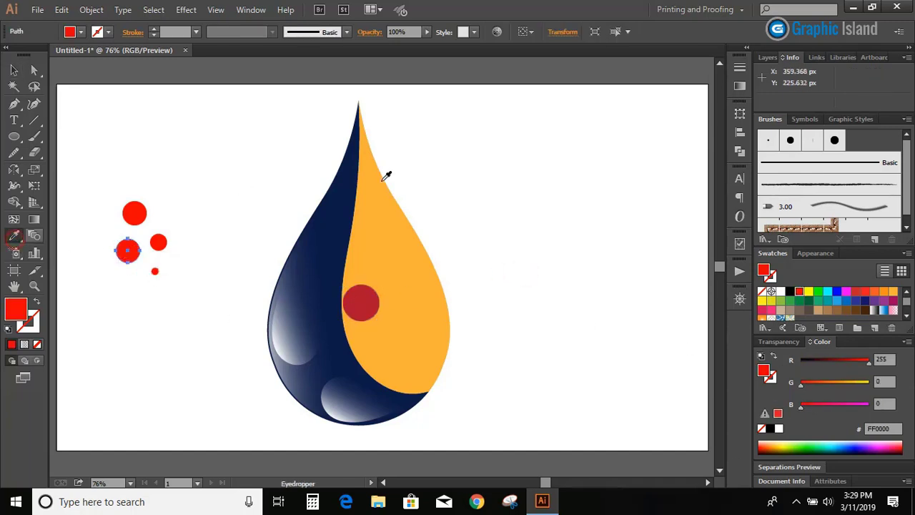
{"action": "left_click", "coordinate": [385, 173]}
{"action": "left_click", "coordinate": [362, 125]}
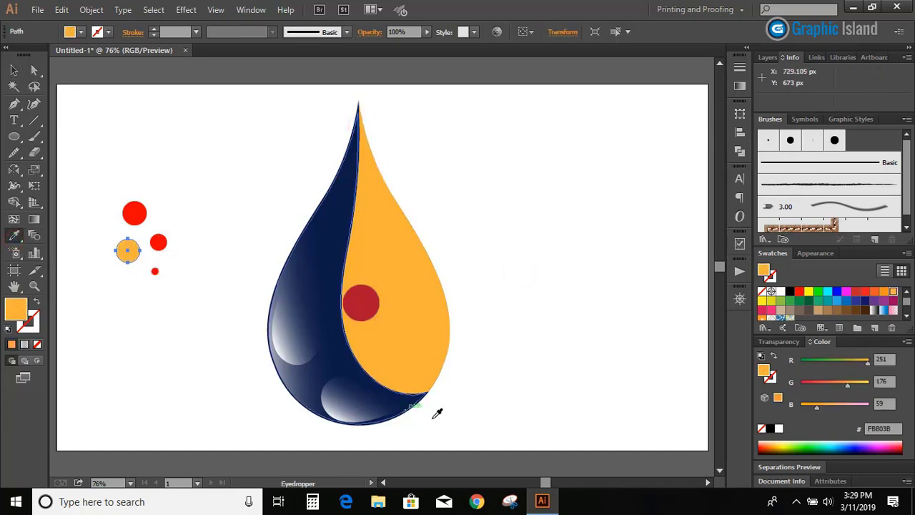
{"action": "left_click", "coordinate": [429, 392]}
{"action": "left_click", "coordinate": [15, 72]}
{"action": "left_click", "coordinate": [118, 158]}
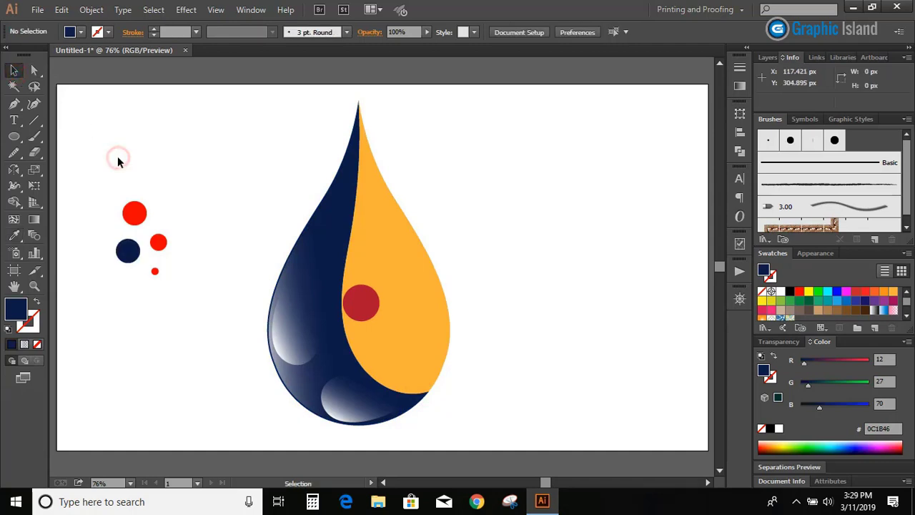
Place two navy circles, one of them larger, along the lower inner edge of the orange section so they overlap the navy section
{"action": "left_click_drag", "start_coordinate": [129, 250], "coordinate": [362, 348]}
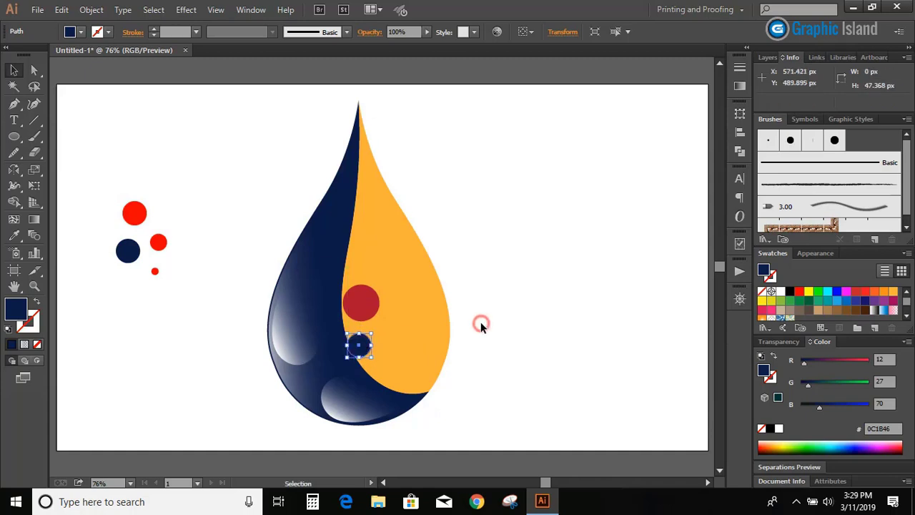
{"action": "left_click", "coordinate": [480, 327]}
{"action": "left_click_drag", "start_coordinate": [131, 256], "coordinate": [419, 382]}
{"action": "left_click", "coordinate": [498, 384]}
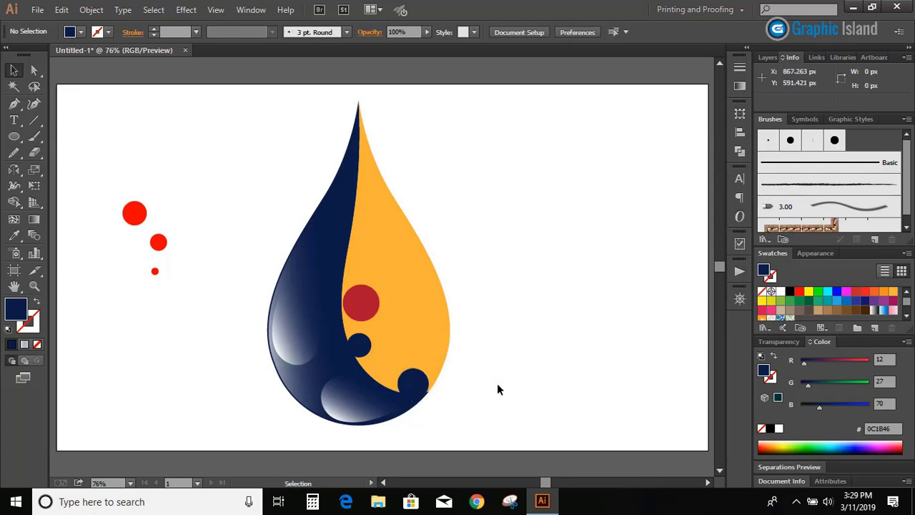
Recolor the three remaining red circles beside the drop with the dark red sampled from the circle on the orange section
{"action": "left_click_drag", "start_coordinate": [113, 178], "coordinate": [172, 285]}
{"action": "key", "text": "i"}
{"action": "left_click", "coordinate": [361, 293]}
{"action": "key", "text": "v"}
{"action": "left_click", "coordinate": [163, 186]}
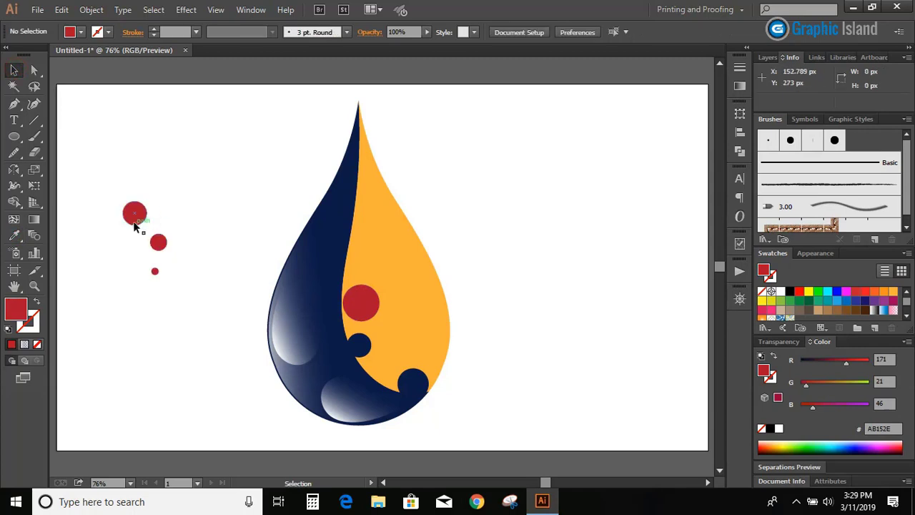
Distribute the dark red circles and copies of the smallest one around the navy circles in the lower orange section
{"action": "left_click_drag", "start_coordinate": [136, 218], "coordinate": [397, 357]}
{"action": "left_click_drag", "start_coordinate": [154, 272], "coordinate": [389, 380]}
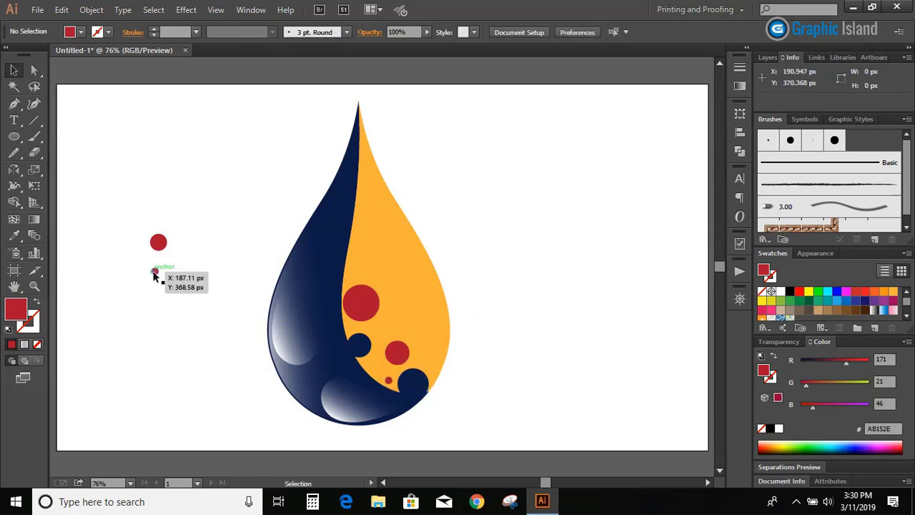
{"action": "left_click_drag", "start_coordinate": [153, 272], "coordinate": [351, 326]}
{"action": "left_click_drag", "start_coordinate": [158, 243], "coordinate": [382, 333]}
{"action": "left_click_drag", "start_coordinate": [156, 274], "coordinate": [383, 358]}
{"action": "left_click", "coordinate": [490, 320]}
{"action": "left_click", "coordinate": [488, 302]}
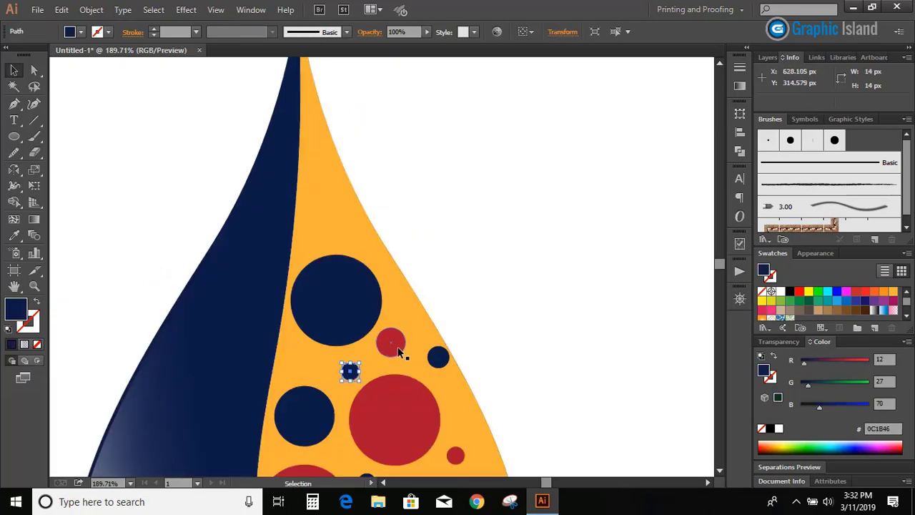
Add copies of the small dark red circle and move a navy dot about 17 px across into the narrow upper orange section
{"action": "left_click_drag", "start_coordinate": [398, 350], "coordinate": [321, 173]}
{"action": "left_click", "coordinate": [451, 200]}
{"action": "left_click_drag", "start_coordinate": [438, 354], "coordinate": [342, 187]}
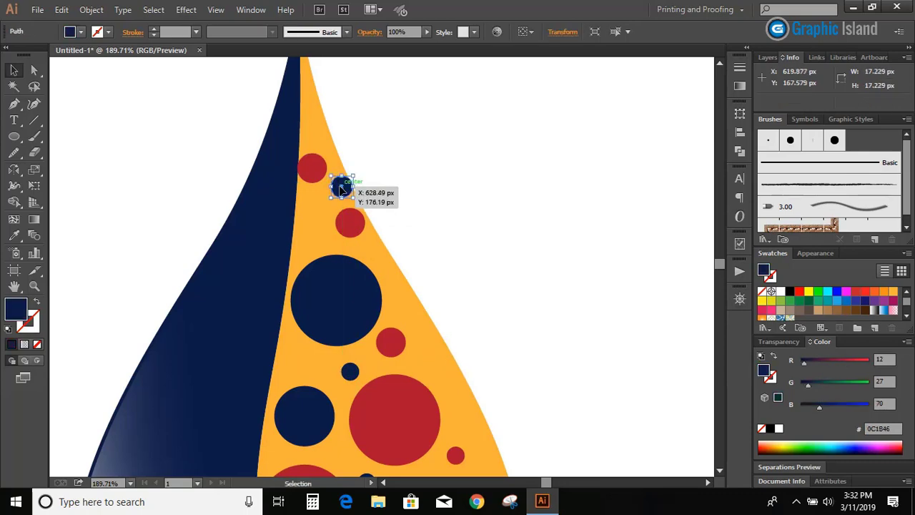
{"action": "left_click", "coordinate": [426, 184]}
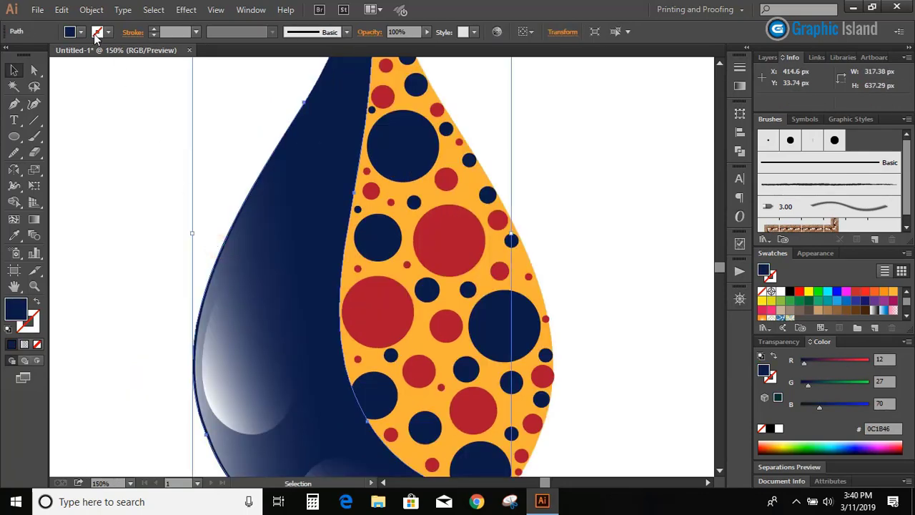
Copy the navy section of the drop and paste the duplicate in place
{"action": "left_click", "coordinate": [62, 10]}
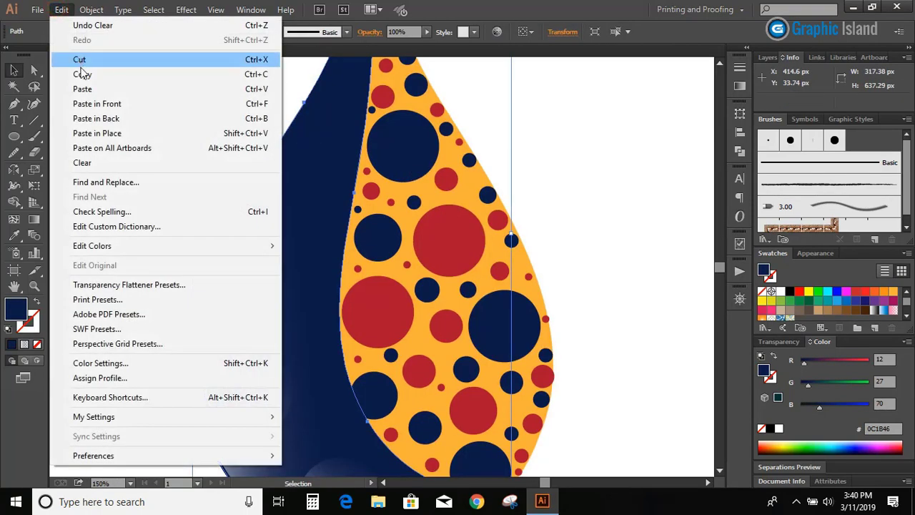
{"action": "left_click", "coordinate": [84, 74]}
{"action": "left_click", "coordinate": [61, 10]}
{"action": "left_click", "coordinate": [106, 134]}
Trim the two navy circles overlapping the navy section along its edge with the Shape Builder tool, using the pasted duplicate
{"action": "scroll", "coordinate": [365, 315], "scroll_direction": "down", "scroll_amount": 3}
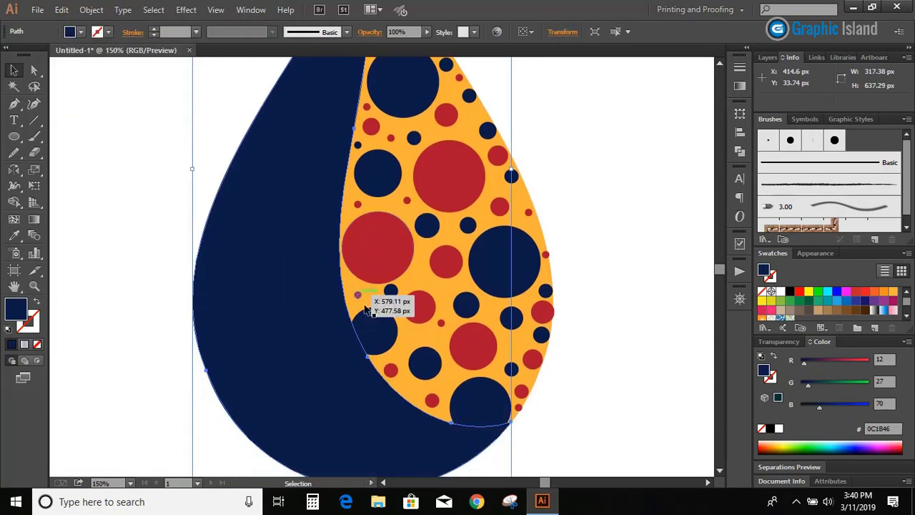
{"action": "left_click", "coordinate": [371, 325], "text": "shift"}
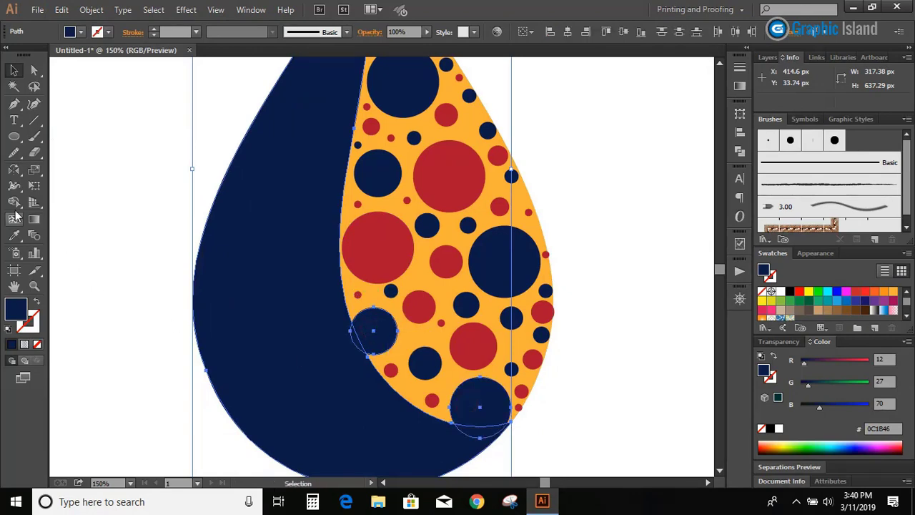
{"action": "left_click", "coordinate": [14, 203]}
{"action": "mouse_move", "coordinate": [353, 347]}
{"action": "left_mouse_down"}
{"action": "mouse_move", "coordinate": [432, 441]}
{"action": "mouse_move", "coordinate": [472, 433]}
{"action": "left_mouse_up"}
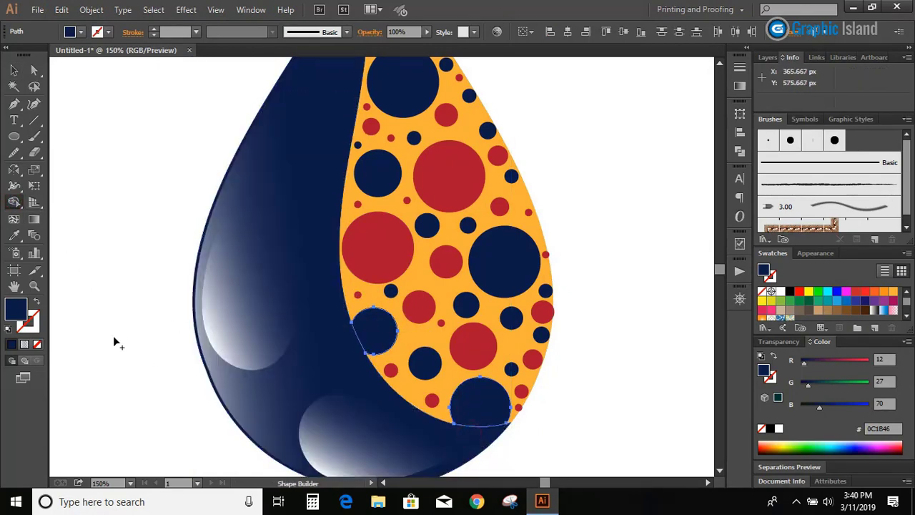
{"action": "left_click", "coordinate": [13, 70]}
{"action": "left_click", "coordinate": [95, 169]}
Delete the orange background shape behind the red and navy circles
{"action": "scroll", "coordinate": [95, 168], "scroll_direction": "up", "scroll_amount": 5}
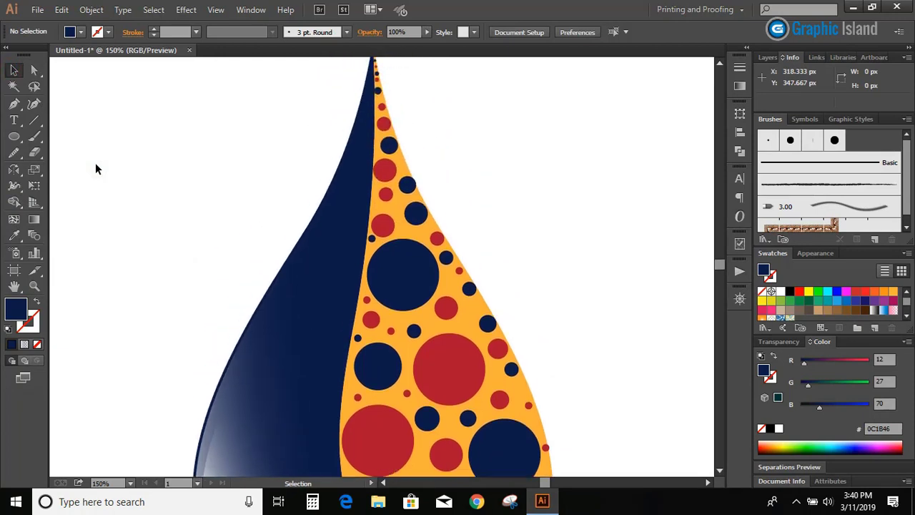
{"action": "scroll", "coordinate": [96, 164], "scroll_direction": "down", "scroll_amount": 5}
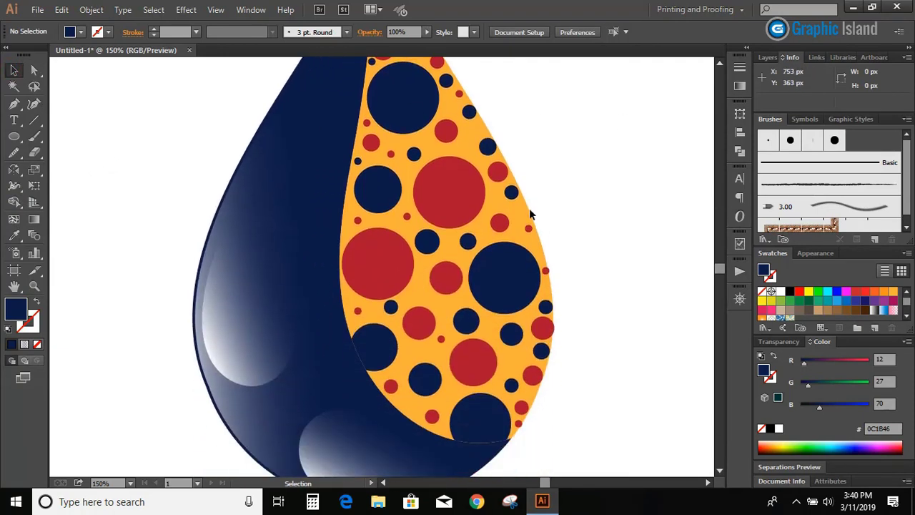
{"action": "left_click", "coordinate": [528, 214]}
{"action": "key", "text": "Delete"}
{"action": "scroll", "coordinate": [550, 239], "scroll_direction": "up", "scroll_amount": 1}
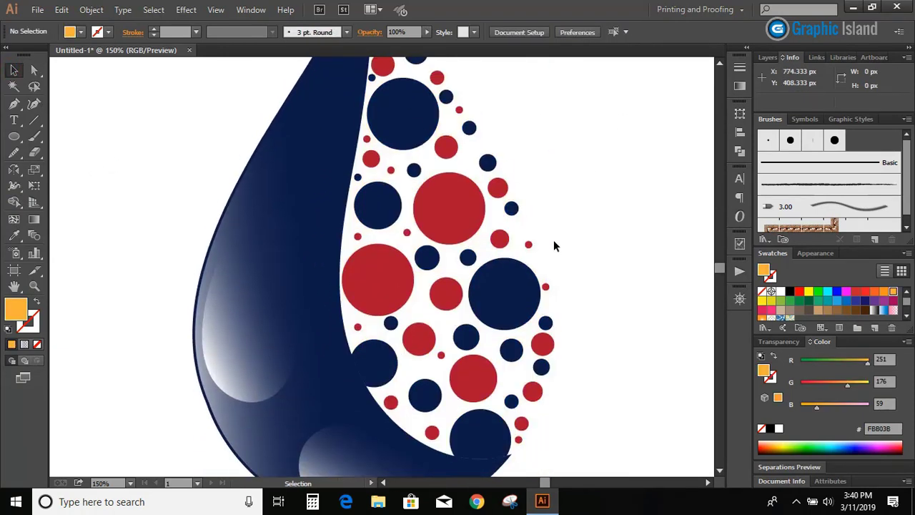
Select the navy section together with its highlights and nudge them 2 px left and 2 px down
{"action": "left_click_drag", "start_coordinate": [174, 166], "coordinate": [319, 466]}
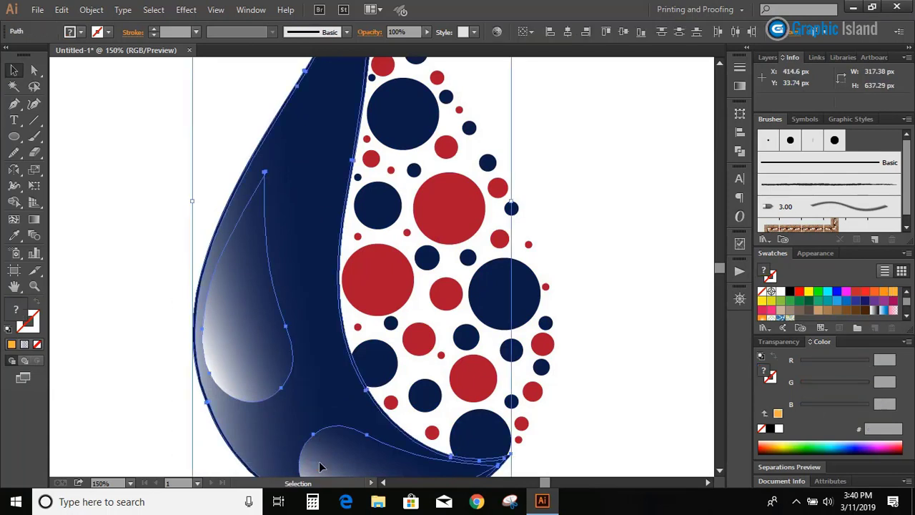
{"action": "key", "text": "Left"}
{"action": "key", "text": "Left"}
{"action": "key", "text": "Down"}
{"action": "key", "text": "Down"}
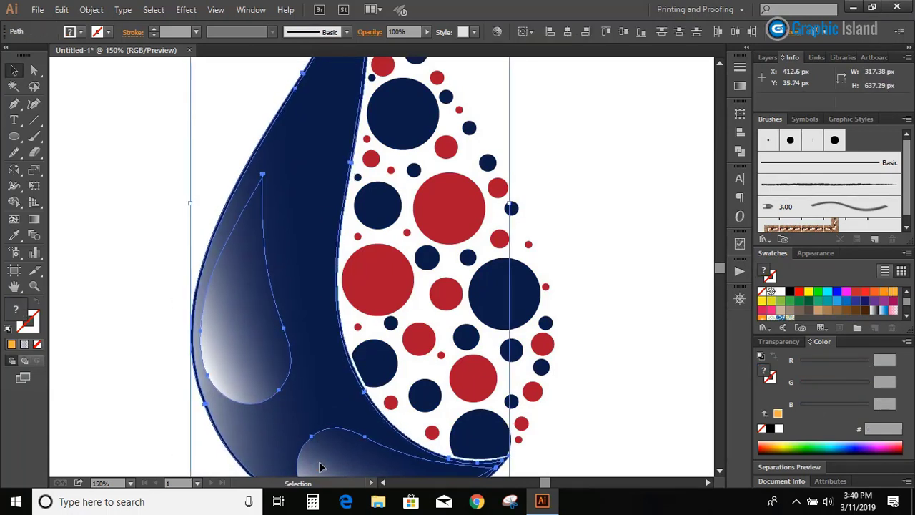
{"action": "left_click", "coordinate": [599, 410]}
Draw a dark red circle in the empty area to the right of the drop and deselect it
{"action": "key", "text": "ctrl+1"}
{"action": "left_click_drag", "start_coordinate": [708, 483], "coordinate": [708, 483]}
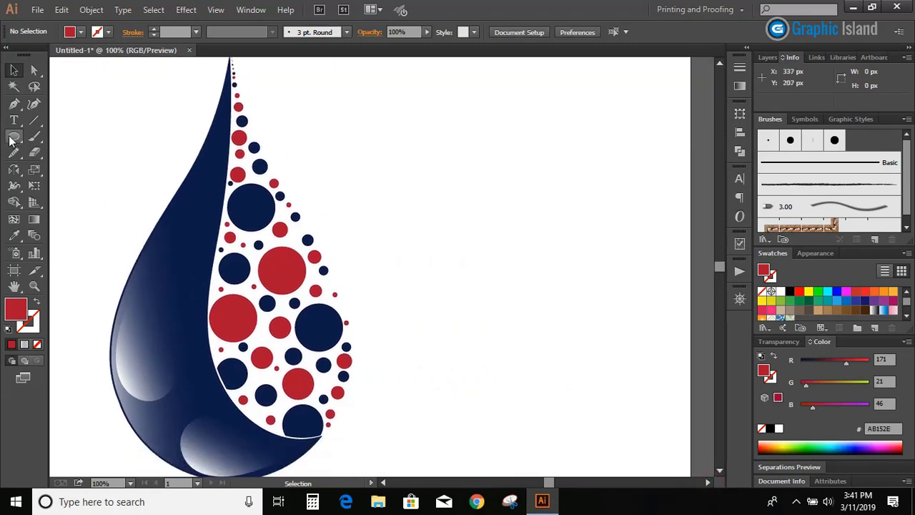
{"action": "left_click_drag", "start_coordinate": [539, 263], "coordinate": [565, 298]}
{"action": "left_click", "coordinate": [13, 69]}
{"action": "left_click", "coordinate": [107, 114]}
Draw a straight Pen path about 174 px wide and 35 px high, rising from left of the new circle to its top anchor
{"action": "left_click", "coordinate": [14, 104]}
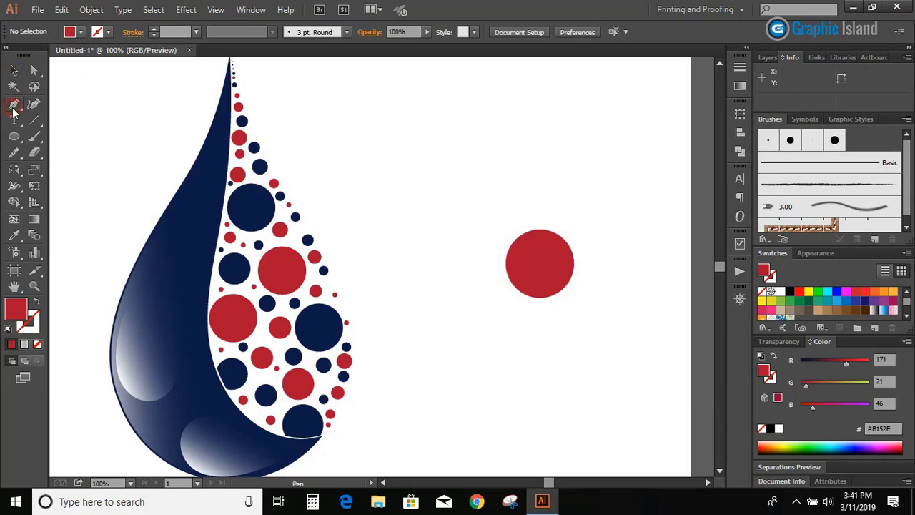
{"action": "left_click", "coordinate": [423, 252]}
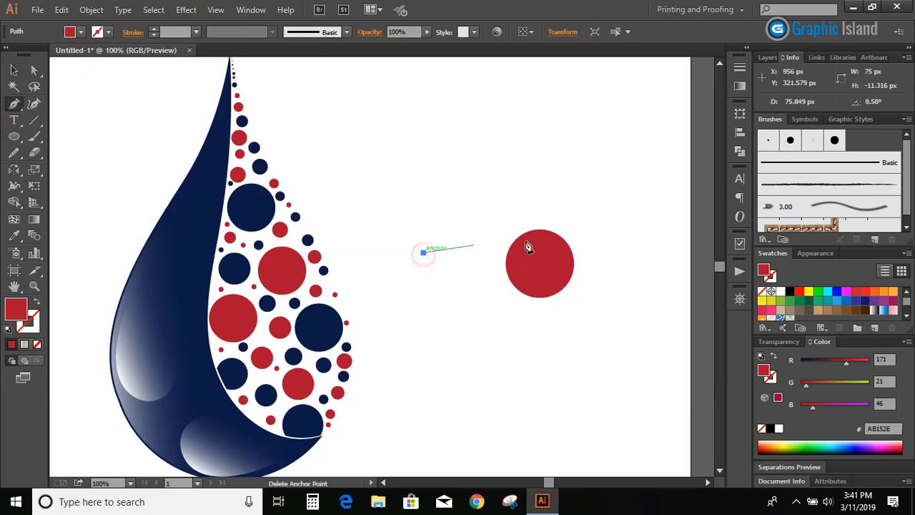
{"action": "left_click", "coordinate": [540, 231]}
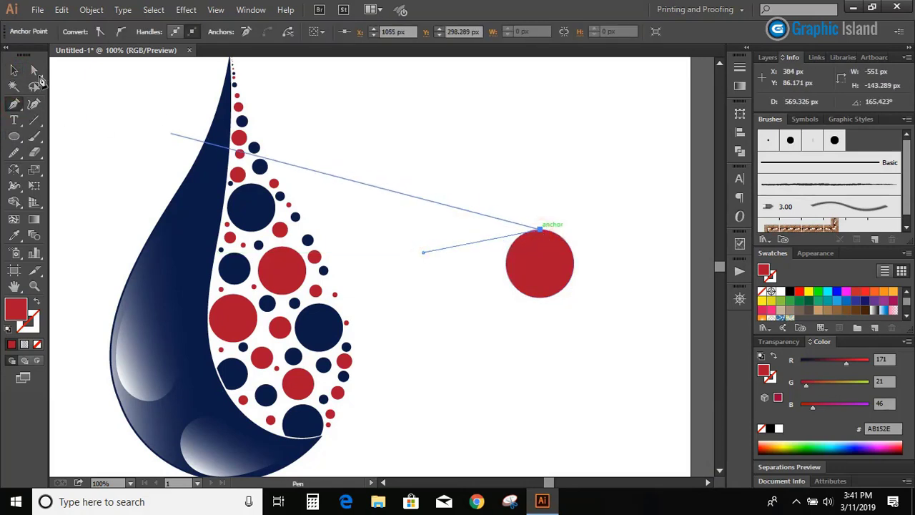
{"action": "left_click", "coordinate": [13, 69]}
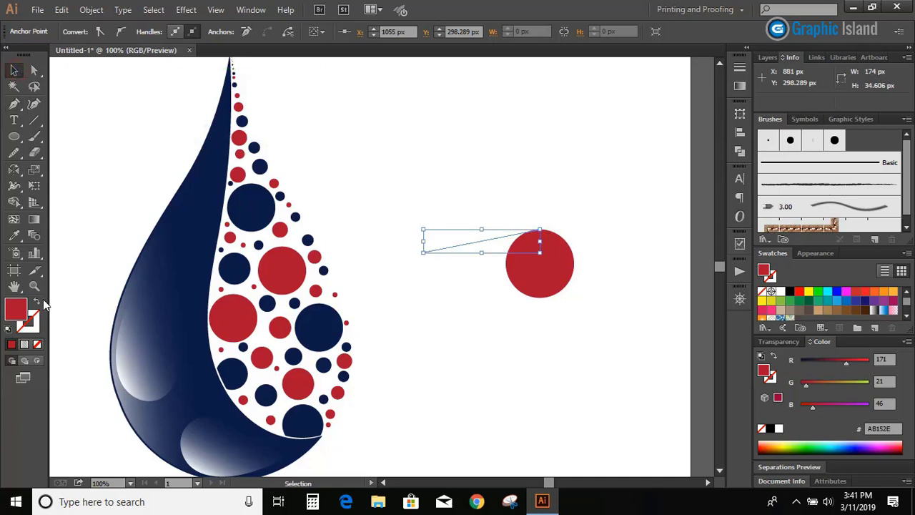
Give the slanted line a solid dark red 1 pt stroke and reselect the line
{"action": "left_click", "coordinate": [28, 322]}
{"action": "left_click", "coordinate": [10, 344]}
{"action": "left_click", "coordinate": [409, 197]}
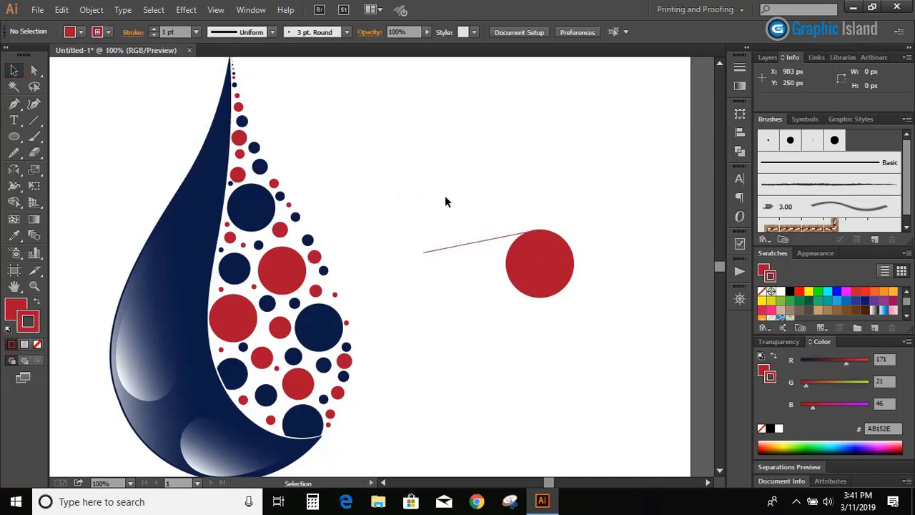
{"action": "left_click", "coordinate": [474, 244]}
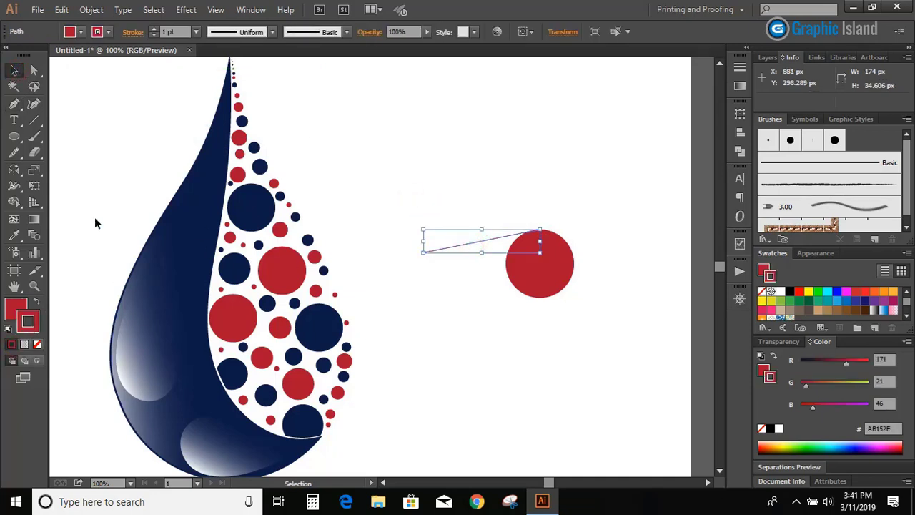
Reflect a copy of the slanted line across the horizontal axis through the red circle's centre and deselect it
{"action": "left_click", "coordinate": [15, 171]}
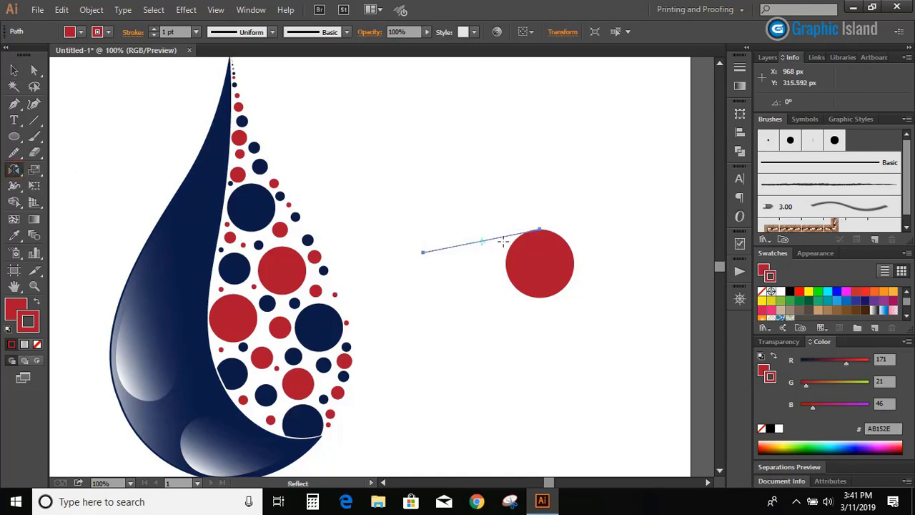
{"action": "left_click", "coordinate": [541, 264], "text": "alt"}
{"action": "left_click", "coordinate": [558, 322]}
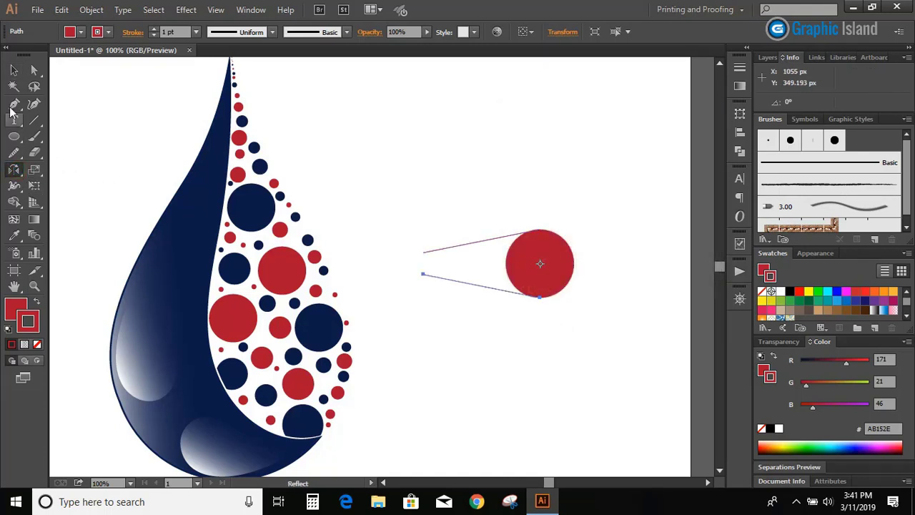
{"action": "left_click", "coordinate": [14, 69]}
{"action": "left_click", "coordinate": [411, 168]}
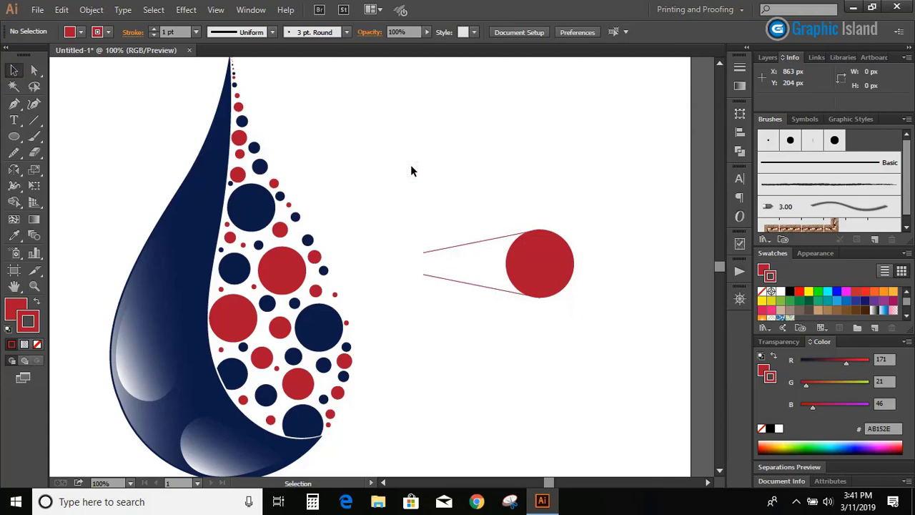
Paste a copy of the red circle behind it, give it a yellow stroke and enlarge it about its centre to about 154 px across
{"action": "left_click", "coordinate": [523, 261]}
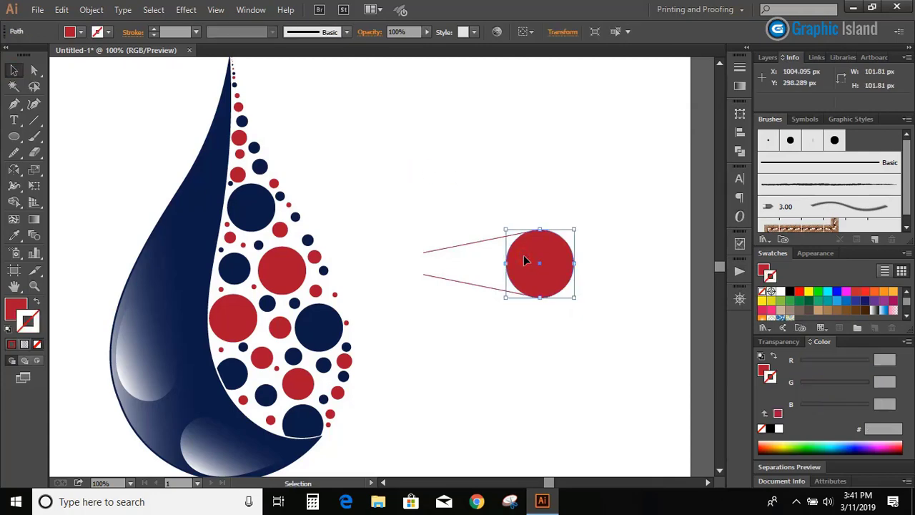
{"action": "left_click", "coordinate": [58, 14]}
{"action": "left_click", "coordinate": [103, 73]}
{"action": "left_click", "coordinate": [62, 10]}
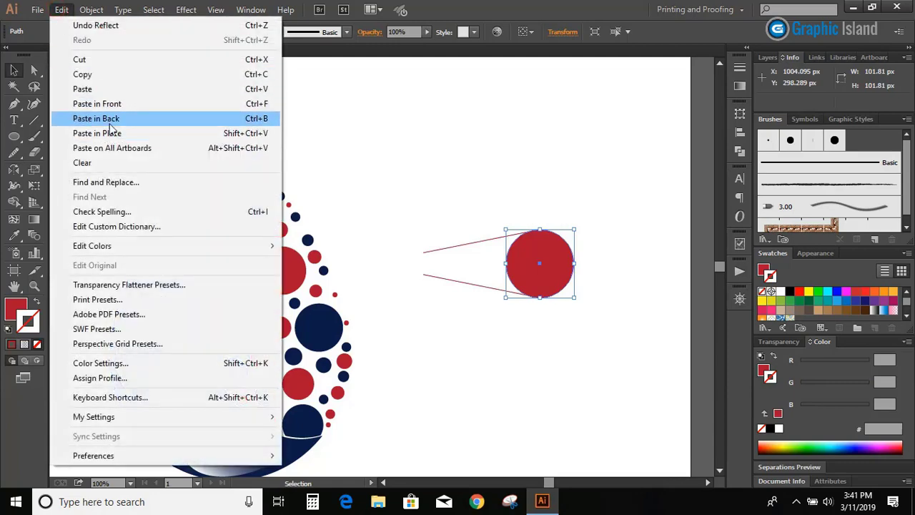
{"action": "left_click", "coordinate": [110, 123]}
{"action": "left_click", "coordinate": [808, 291]}
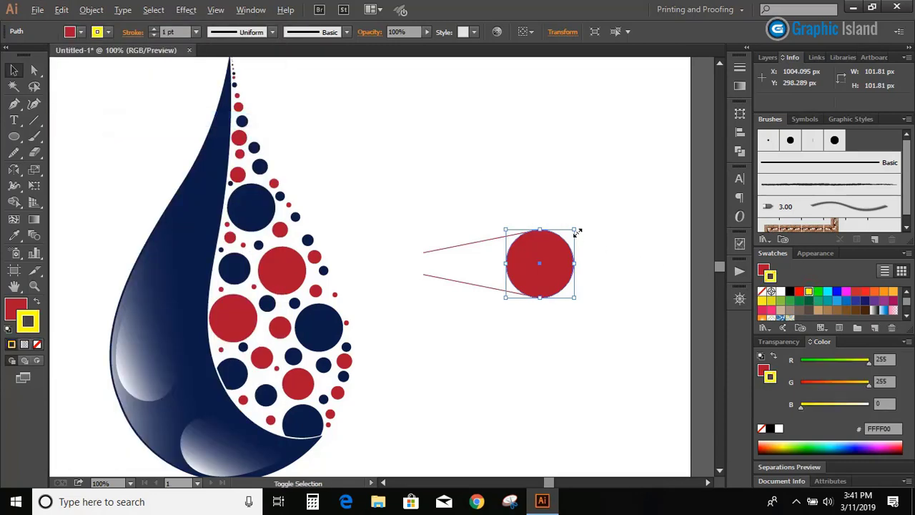
{"action": "left_click_drag", "start_coordinate": [577, 232], "coordinate": [594, 212]}
{"action": "left_click", "coordinate": [556, 186]}
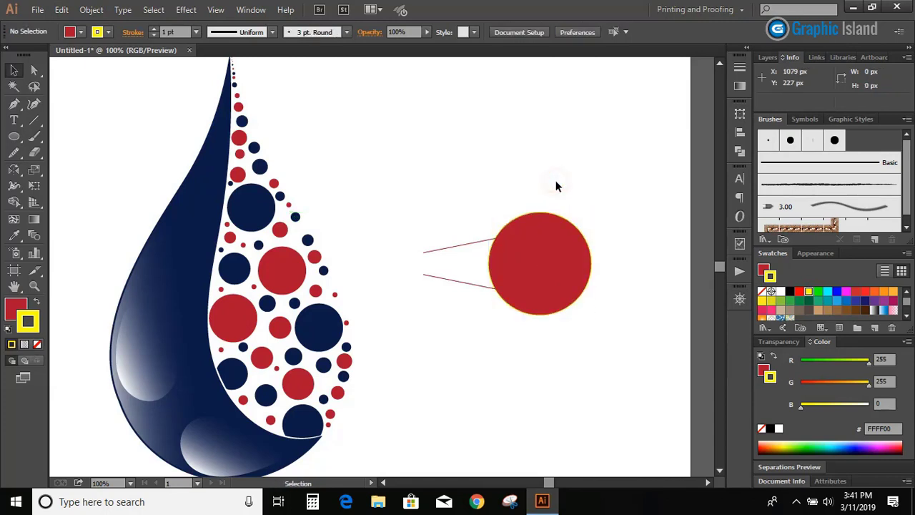
Copy the upper slanted line up to the larger circle's top anchor and mirror a copy of it below the circle's centre
{"action": "left_click_drag", "start_coordinate": [480, 246], "coordinate": [484, 228]}
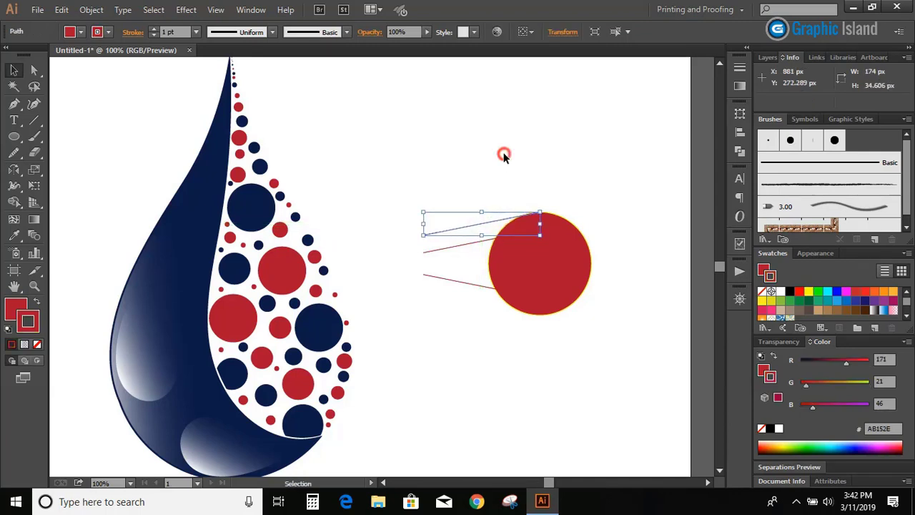
{"action": "left_click", "coordinate": [504, 156]}
{"action": "left_click", "coordinate": [484, 219]}
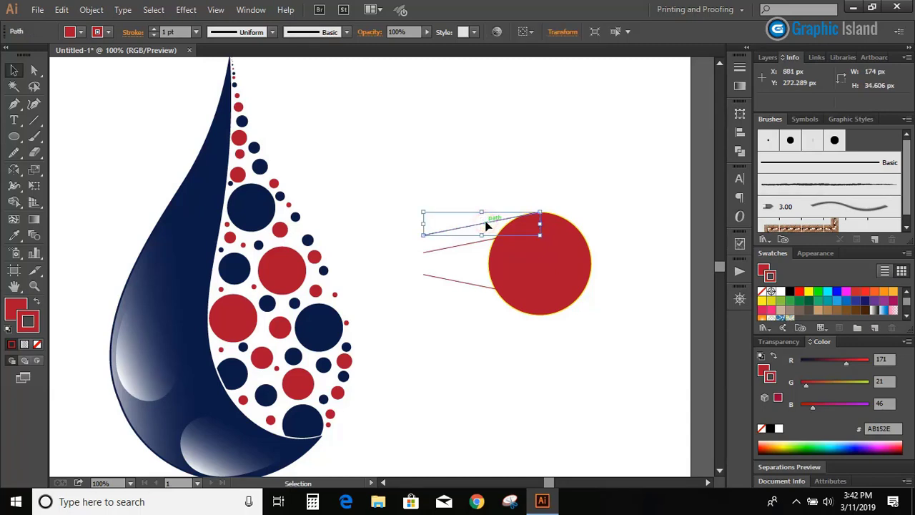
{"action": "left_click", "coordinate": [13, 171]}
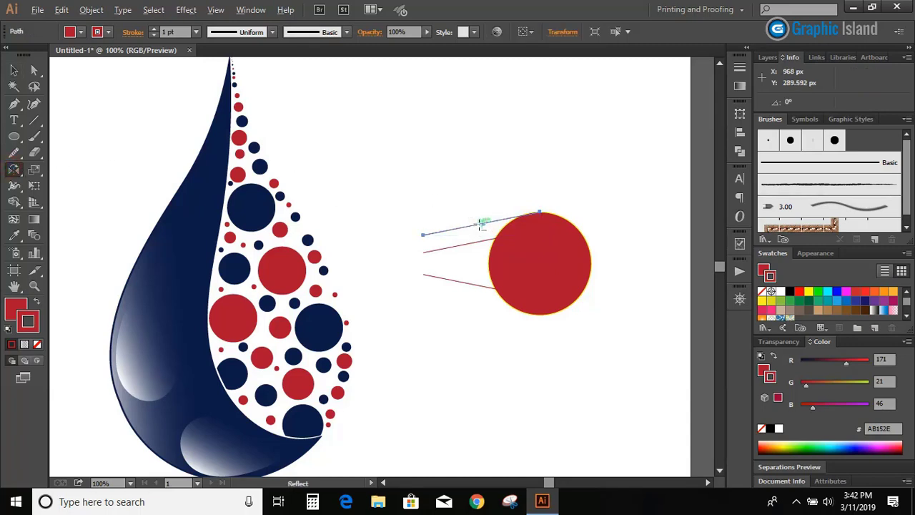
{"action": "left_click", "coordinate": [541, 265], "text": "alt"}
{"action": "left_click", "coordinate": [545, 319]}
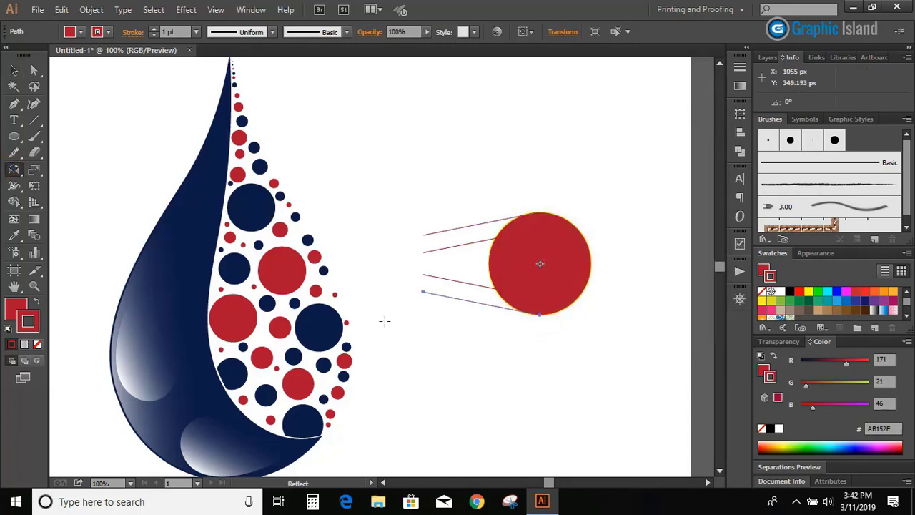
{"action": "left_click", "coordinate": [11, 69]}
{"action": "left_click", "coordinate": [91, 151]}
Draw a vertical Pen line about 195 px long across the free ends of the four slanted lines
{"action": "left_click", "coordinate": [13, 104]}
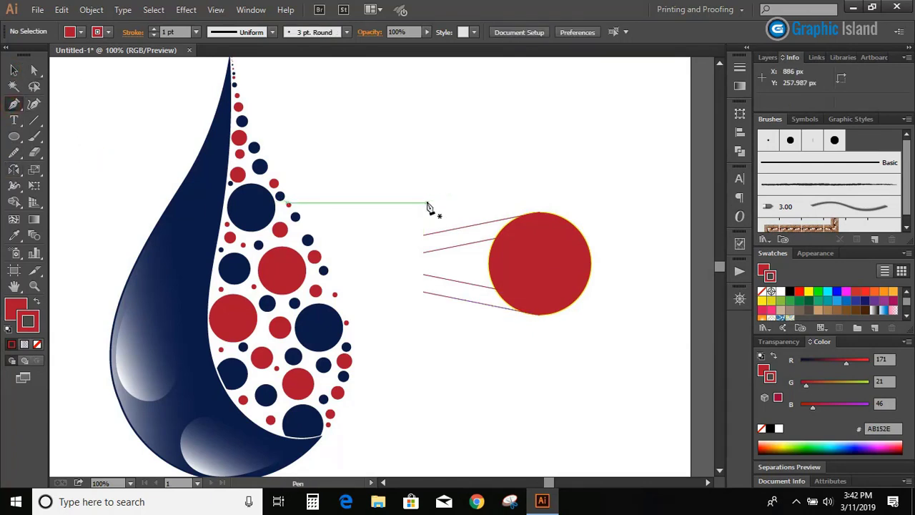
{"action": "left_click", "coordinate": [427, 205]}
{"action": "left_click", "coordinate": [426, 333]}
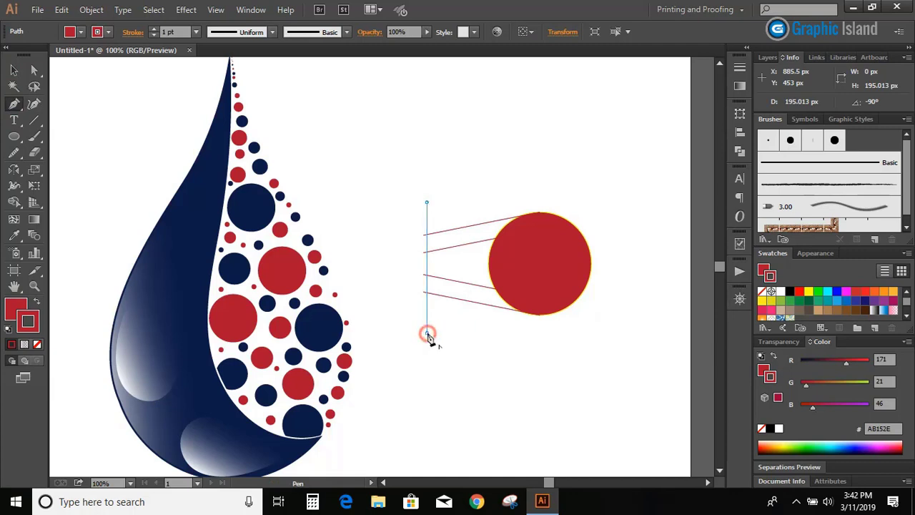
{"action": "left_click", "coordinate": [14, 69]}
{"action": "left_click", "coordinate": [490, 168]}
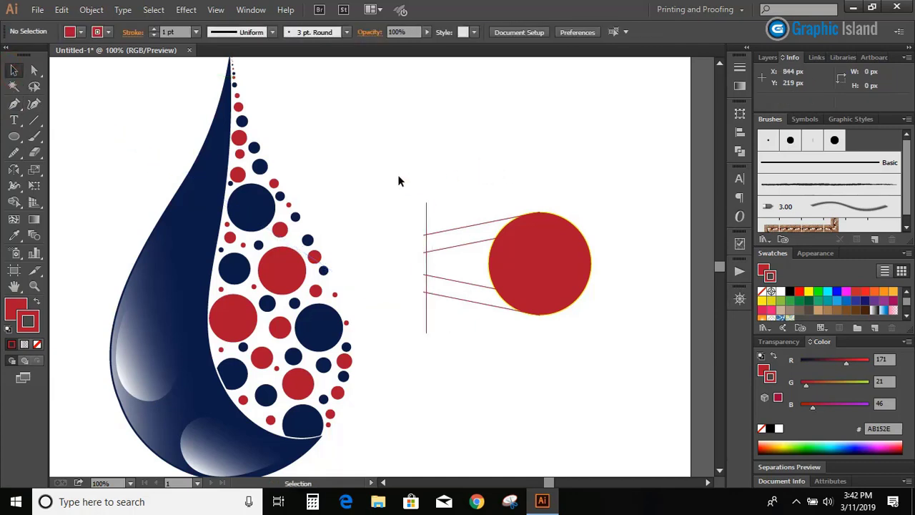
Use Shape Builder with a black fill to merge the bands between the line pairs and the ring between the circles into one loop
{"action": "left_click_drag", "start_coordinate": [397, 174], "coordinate": [608, 335]}
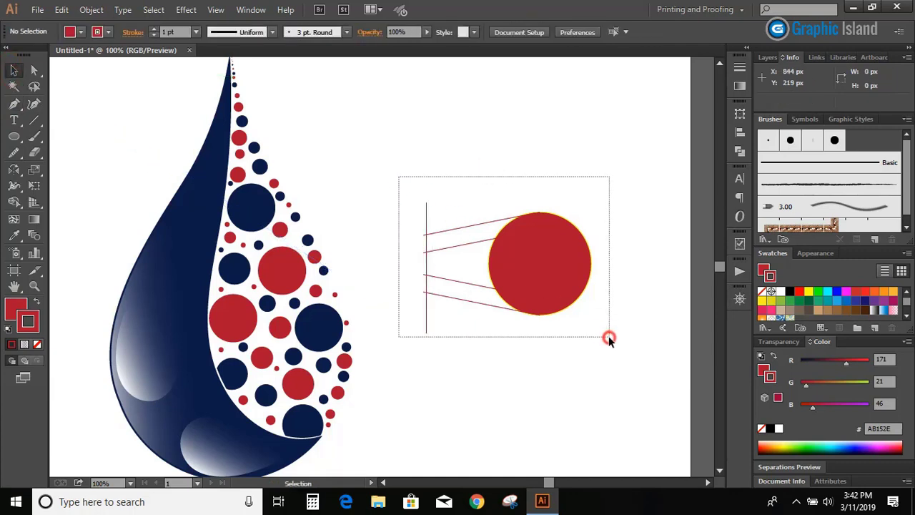
{"action": "left_click", "coordinate": [14, 202]}
{"action": "left_click", "coordinate": [788, 293]}
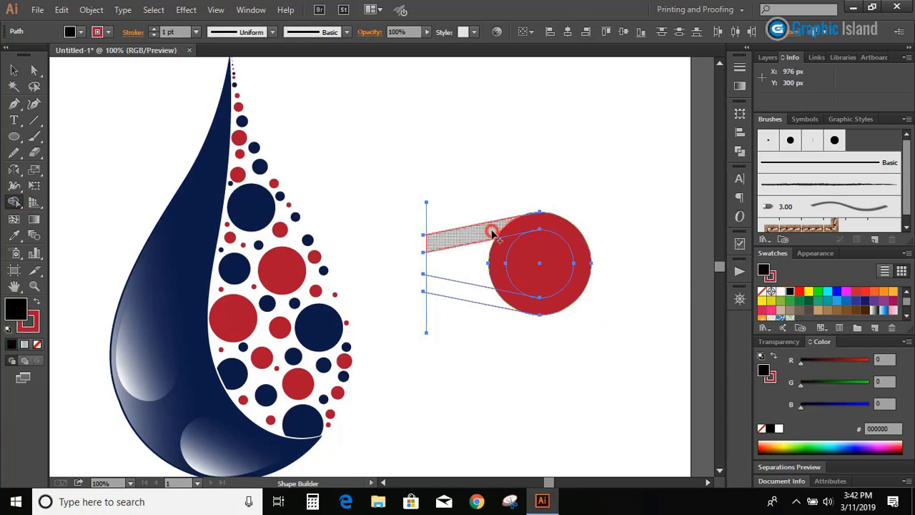
{"action": "left_click_drag", "start_coordinate": [492, 230], "coordinate": [513, 234]}
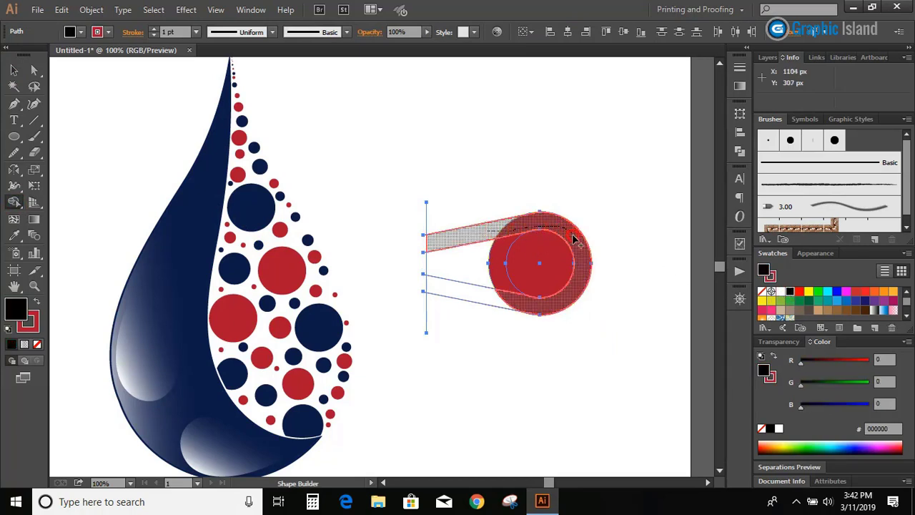
{"action": "left_click_drag", "start_coordinate": [569, 302], "coordinate": [490, 303]}
{"action": "left_click", "coordinate": [14, 70]}
{"action": "left_click", "coordinate": [333, 178]}
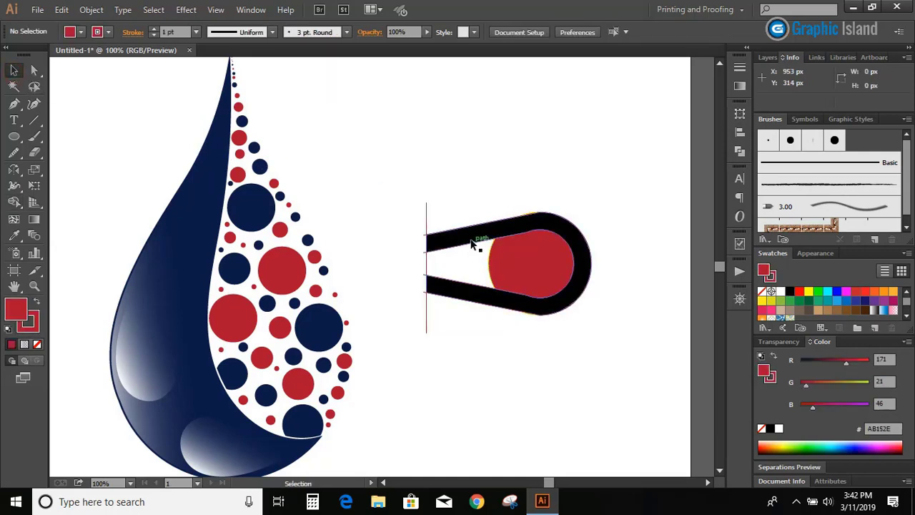
Move the black loop clear of the construction shapes and delete the leftover circle and line pieces
{"action": "left_click_drag", "start_coordinate": [476, 241], "coordinate": [451, 392]}
{"action": "left_click_drag", "start_coordinate": [396, 175], "coordinate": [591, 341]}
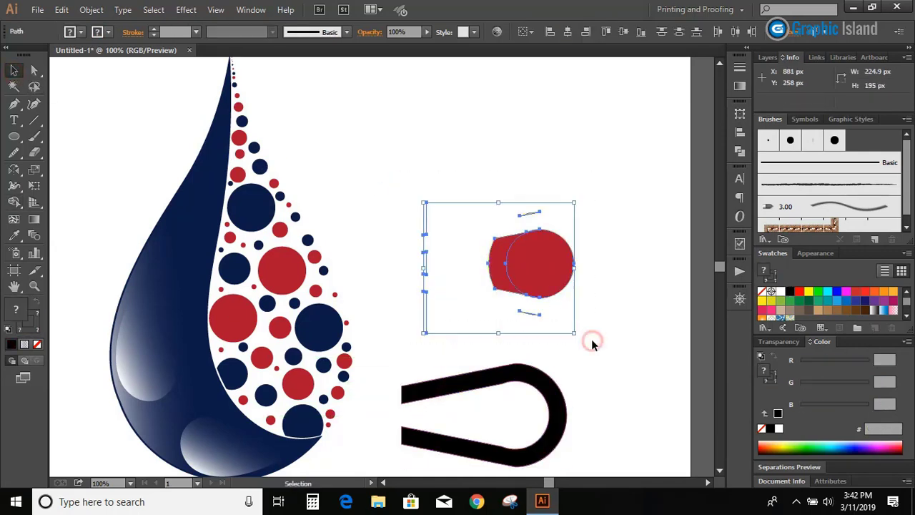
{"action": "key", "text": "Delete"}
Move the black loop back up into the empty area beside the drop and remove its stroke
{"action": "left_click_drag", "start_coordinate": [547, 383], "coordinate": [566, 270]}
{"action": "left_click", "coordinate": [34, 325]}
{"action": "left_click", "coordinate": [38, 344]}
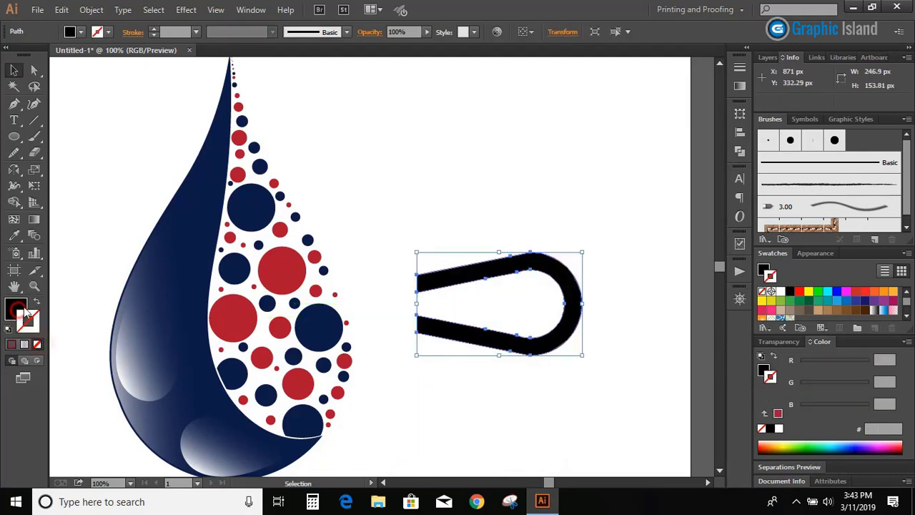
{"action": "left_click", "coordinate": [92, 241]}
Smooth the loop's outer and inner edges with the Smooth tool where the straight arms meet the rounded end
{"action": "left_click", "coordinate": [545, 267]}
{"action": "key", "text": "ctrl+plus"}
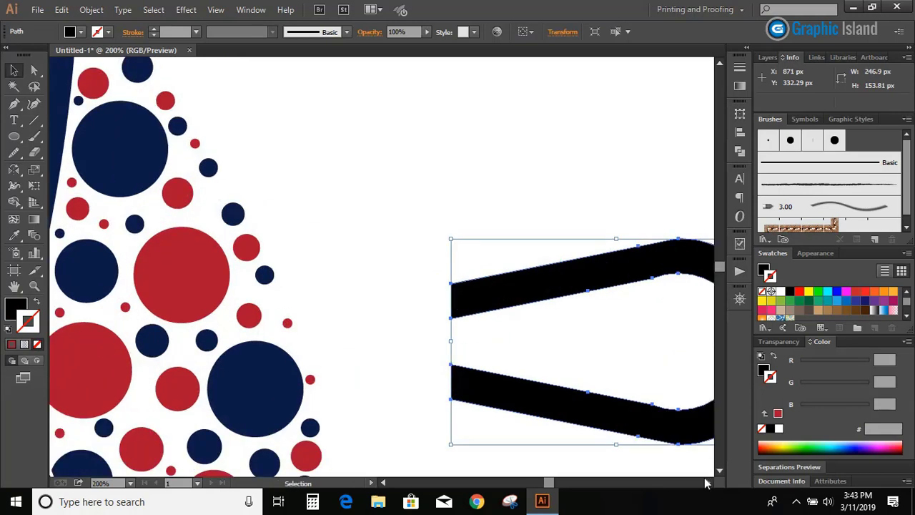
{"action": "left_click", "coordinate": [707, 482]}
{"action": "left_click", "coordinate": [707, 483]}
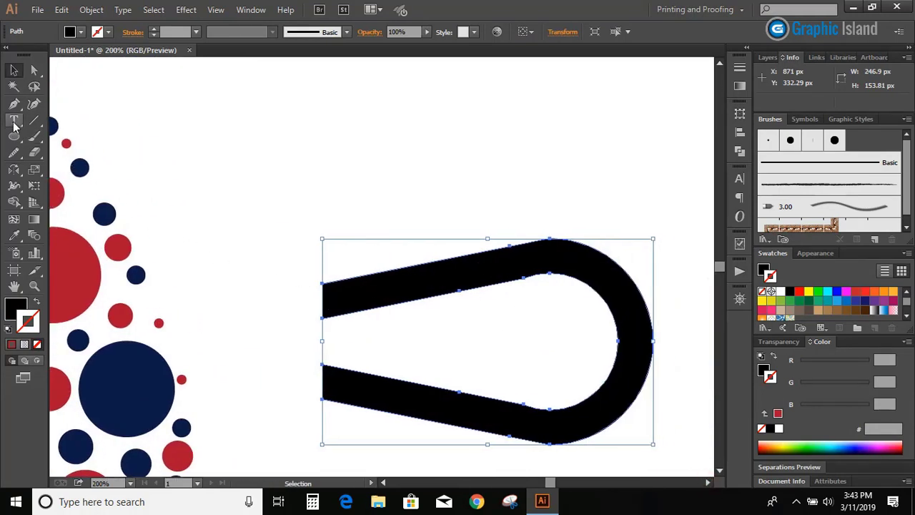
{"action": "left_click_drag", "start_coordinate": [16, 156], "coordinate": [64, 170]}
{"action": "left_click_drag", "start_coordinate": [568, 241], "coordinate": [506, 245]}
{"action": "left_click_drag", "start_coordinate": [539, 278], "coordinate": [527, 279]}
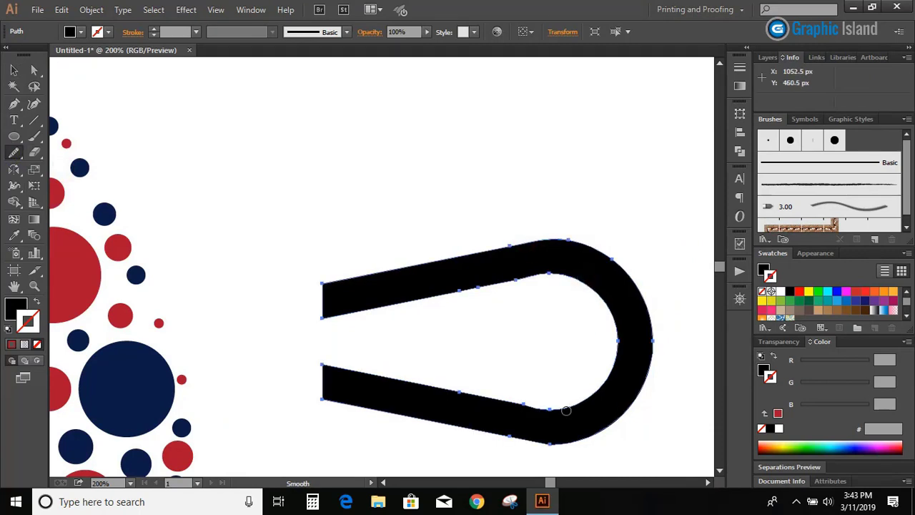
{"action": "left_click_drag", "start_coordinate": [526, 441], "coordinate": [616, 435]}
{"action": "key", "text": "v"}
{"action": "left_click", "coordinate": [278, 184]}
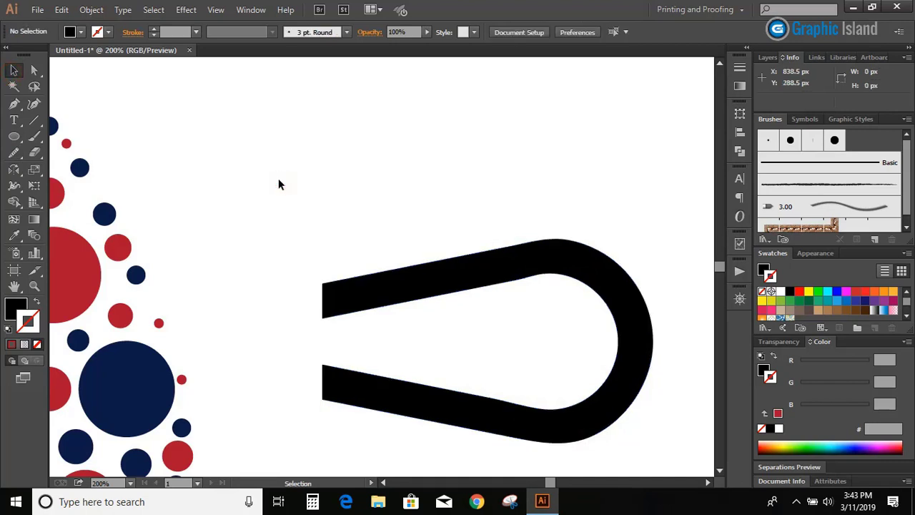
Draw a diagonal Pen line about 20.5 px wide and 26 px high across the upper arm's end and give it a yellow stroke
{"action": "scroll", "coordinate": [187, 178], "scroll_direction": "down", "scroll_amount": 1}
{"action": "left_click", "coordinate": [13, 105]}
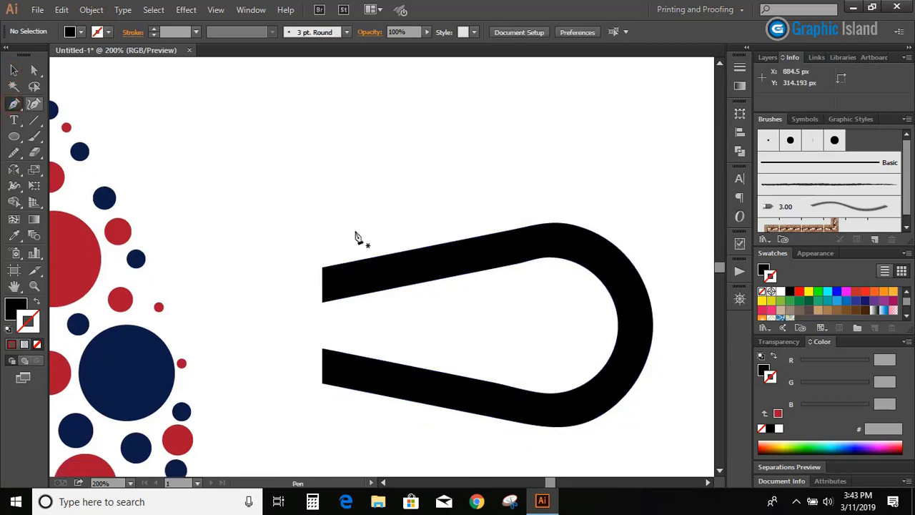
{"action": "left_click", "coordinate": [322, 268]}
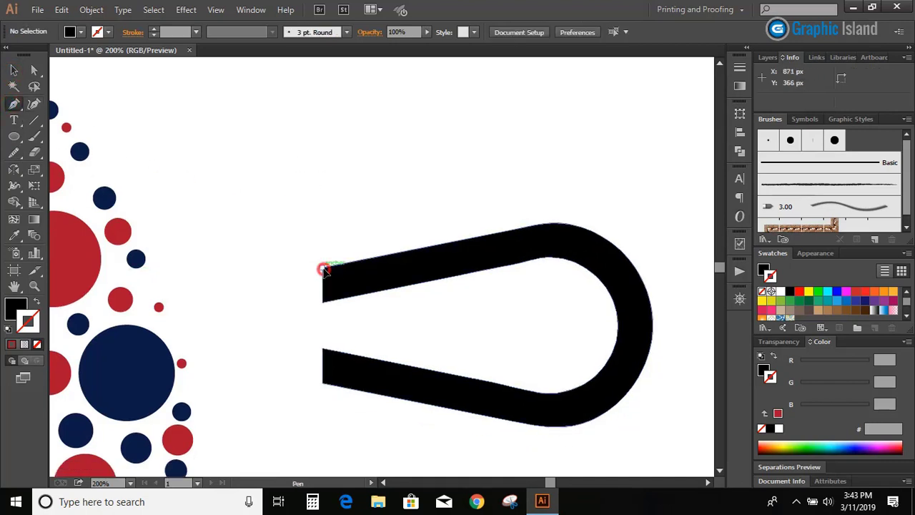
{"action": "left_click", "coordinate": [348, 300]}
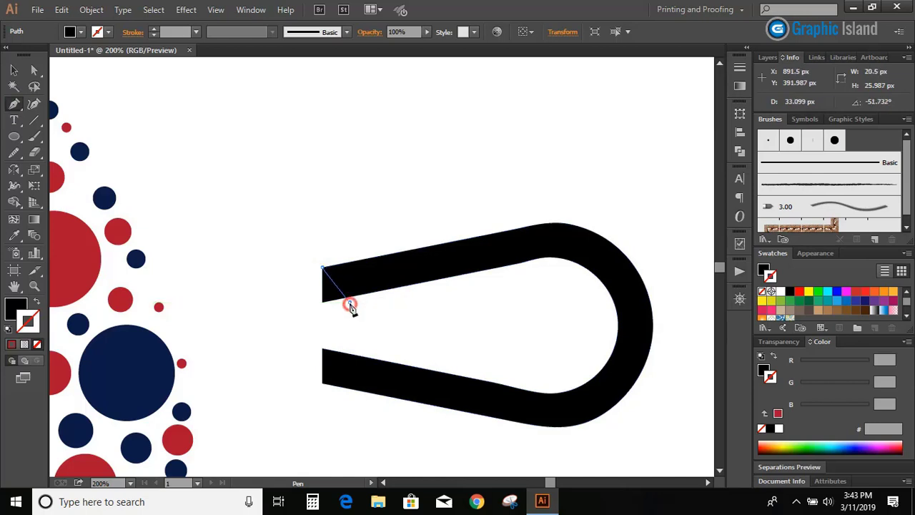
{"action": "key", "text": "v"}
{"action": "left_click", "coordinate": [223, 144]}
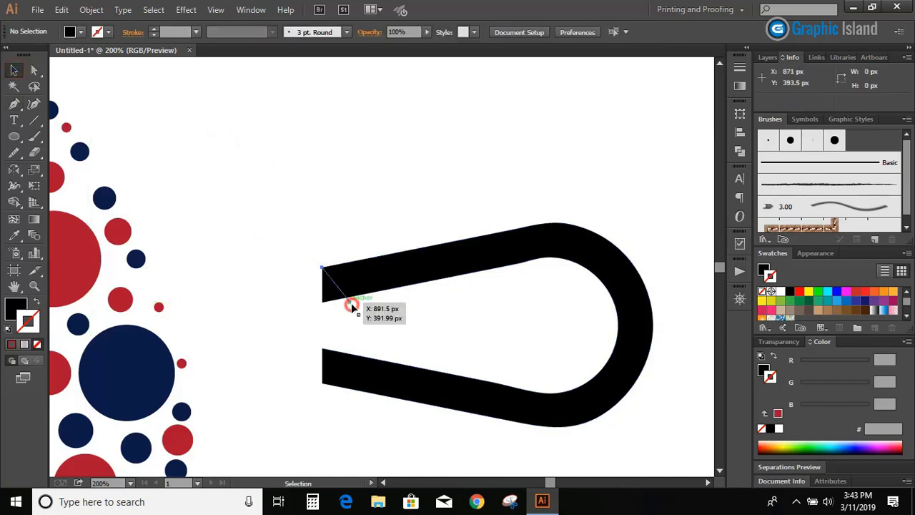
{"action": "left_click", "coordinate": [351, 303]}
{"action": "left_click", "coordinate": [807, 292]}
{"action": "left_click", "coordinate": [369, 179]}
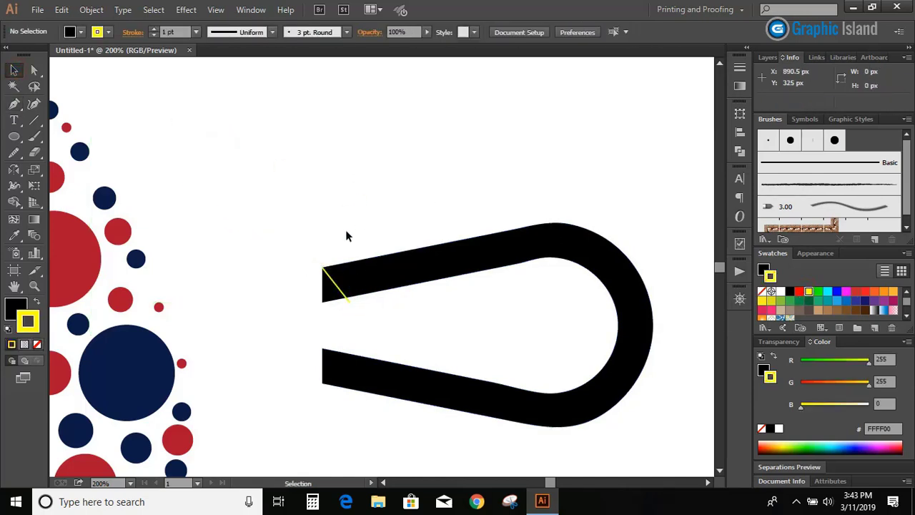
Reflect a copy of the yellow diagonal across the horizontal axis and place it over the lower arm's end
{"action": "left_click", "coordinate": [338, 286]}
{"action": "left_click", "coordinate": [13, 169]}
{"action": "left_click", "coordinate": [336, 286], "text": "alt"}
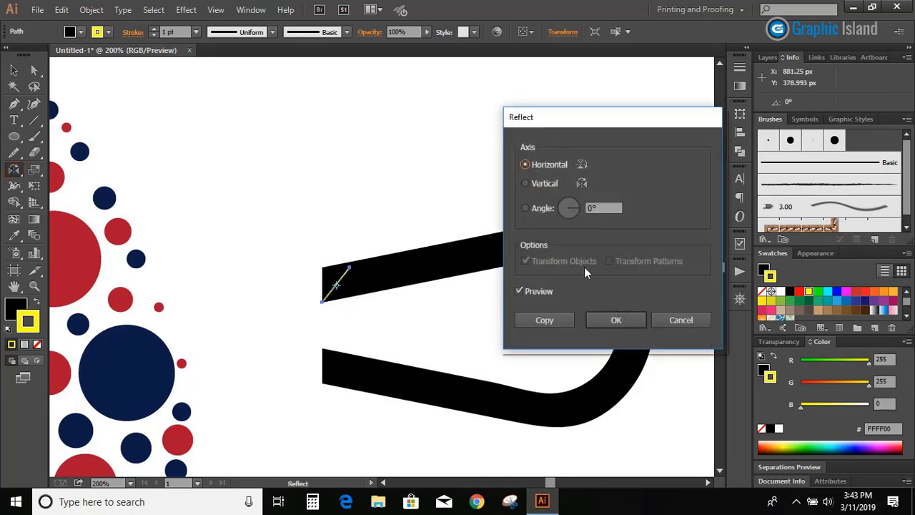
{"action": "left_click", "coordinate": [551, 321]}
{"action": "left_click", "coordinate": [10, 70]}
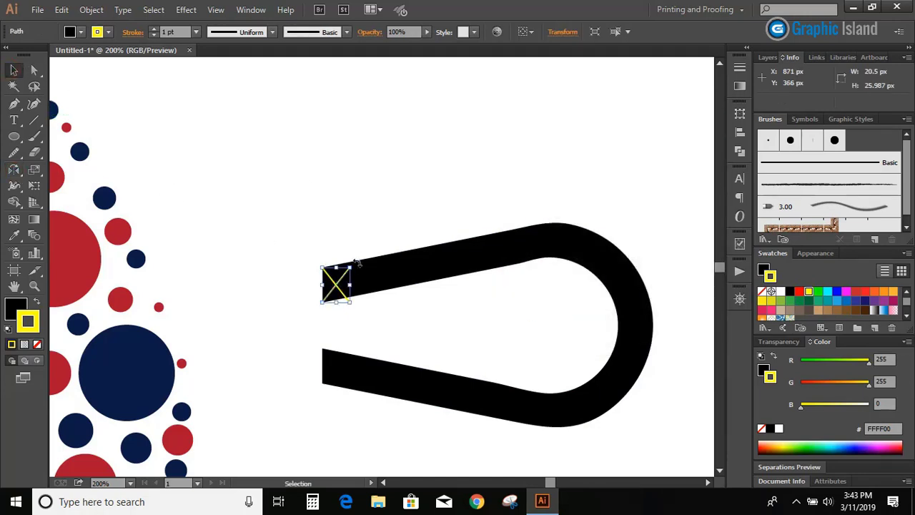
{"action": "left_click_drag", "start_coordinate": [335, 293], "coordinate": [335, 324]}
{"action": "left_click_drag", "start_coordinate": [336, 350], "coordinate": [333, 369]}
{"action": "left_click", "coordinate": [288, 307]}
Select the loop with both yellow diagonals and remove the triangular arm ends outside them with Shape Builder
{"action": "left_click_drag", "start_coordinate": [289, 245], "coordinate": [356, 402]}
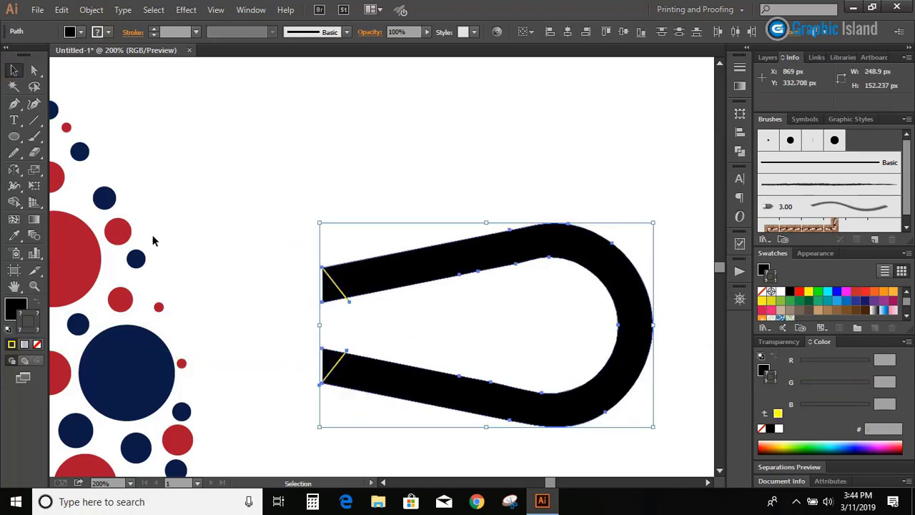
{"action": "left_click", "coordinate": [14, 201]}
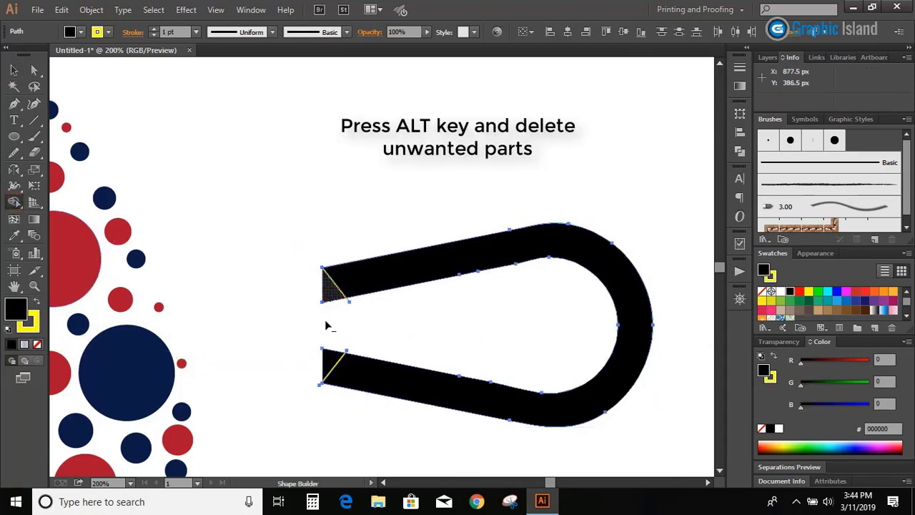
{"action": "left_click_drag", "start_coordinate": [326, 341], "coordinate": [330, 368]}
{"action": "left_click", "coordinate": [13, 70]}
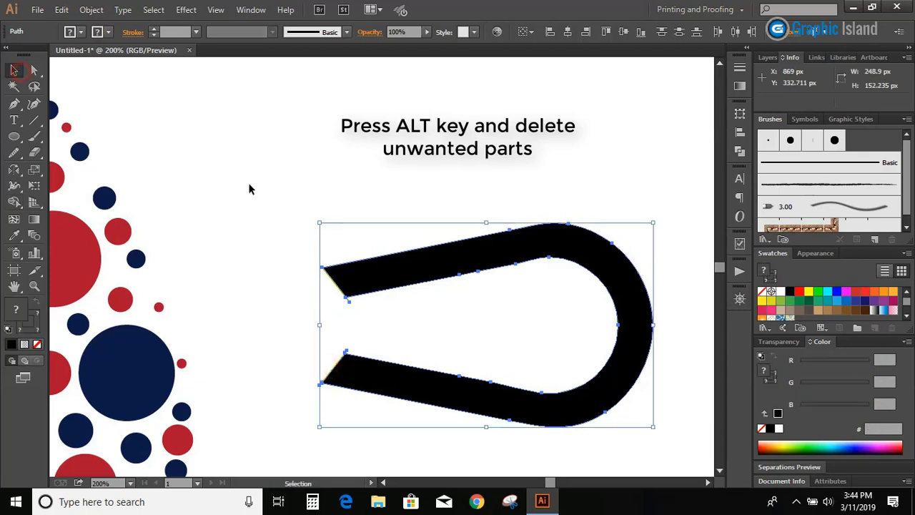
{"action": "left_click", "coordinate": [250, 187]}
Delete the two yellow diagonal lines left at the ends of the loop's arms
{"action": "left_click", "coordinate": [347, 299]}
{"action": "key", "text": "Delete"}
{"action": "left_click", "coordinate": [341, 359]}
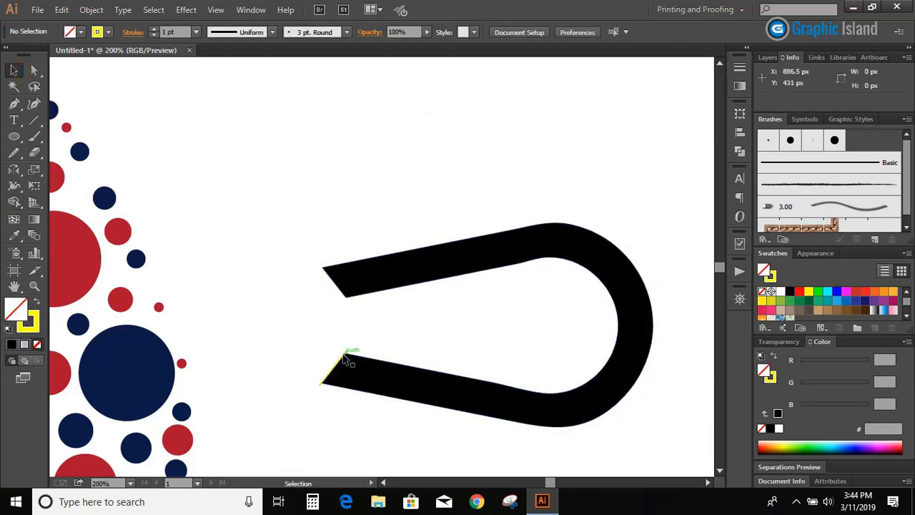
{"action": "key", "text": "Delete"}
Draw a horizontal yellow Pen line about 283 px long through the loop's middle, extending past its closed end
{"action": "key", "text": "p"}
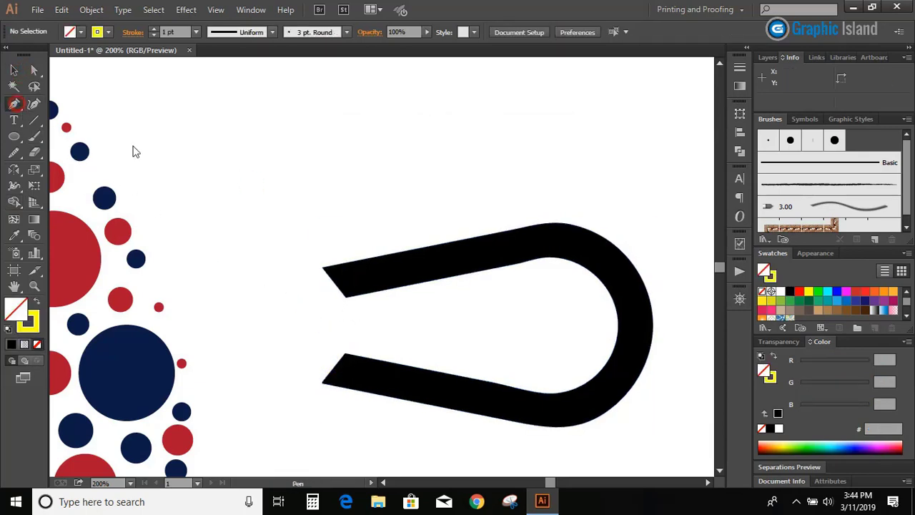
{"action": "left_click", "coordinate": [292, 324]}
{"action": "left_click", "coordinate": [672, 324]}
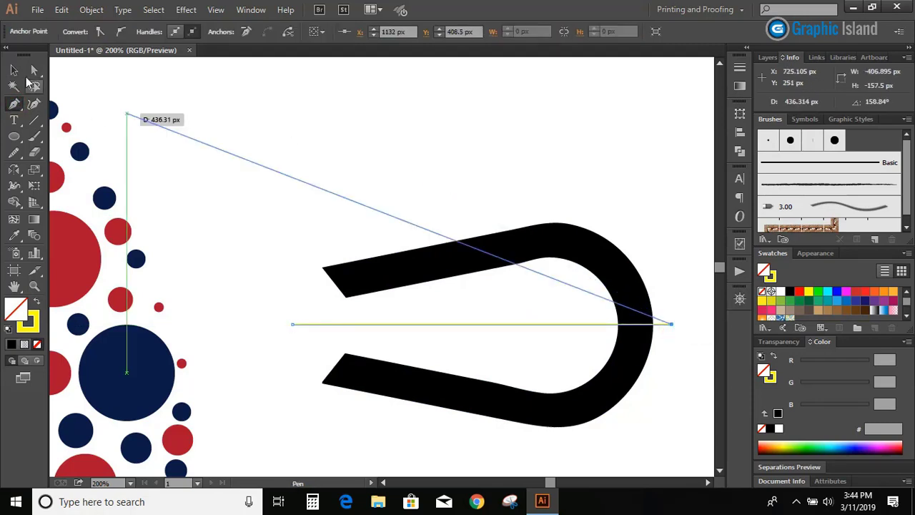
{"action": "key", "text": "v"}
Select the loop with the horizontal line and fill the loop's upper half red with Shape Builder
{"action": "left_click", "coordinate": [416, 208]}
{"action": "left_click_drag", "start_coordinate": [417, 208], "coordinate": [492, 421]}
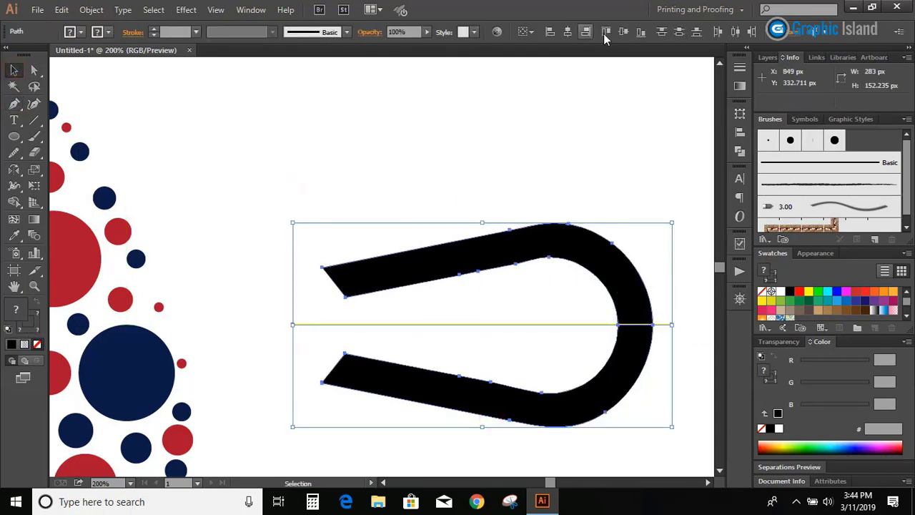
{"action": "left_click", "coordinate": [567, 188]}
{"action": "left_click_drag", "start_coordinate": [498, 201], "coordinate": [565, 423]}
{"action": "left_click", "coordinate": [14, 202]}
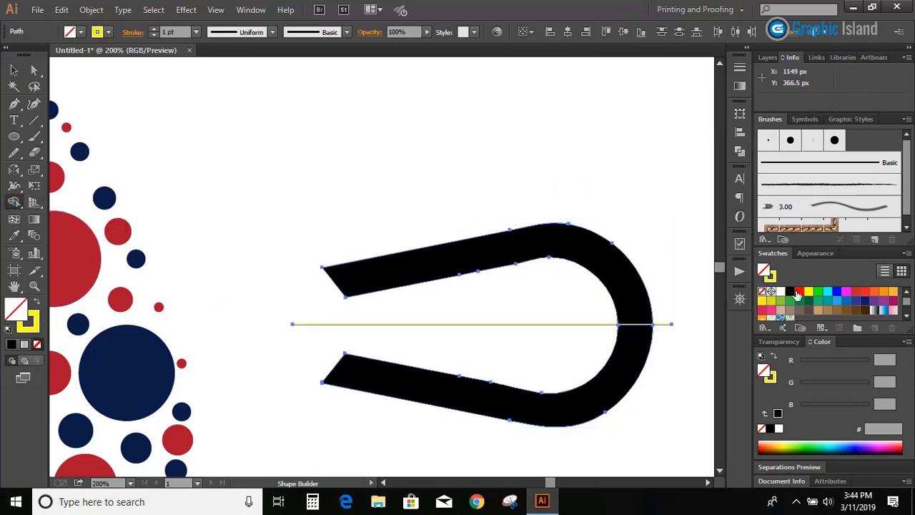
{"action": "left_click", "coordinate": [798, 291]}
{"action": "left_click", "coordinate": [593, 266]}
{"action": "left_click", "coordinate": [13, 72]}
{"action": "left_click", "coordinate": [178, 138]}
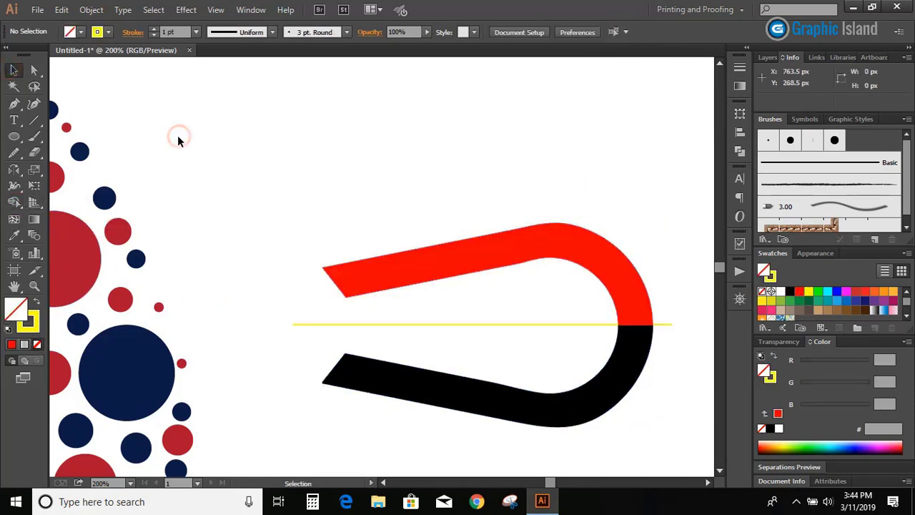
Delete the remaining pieces of the yellow horizontal line outside and inside the loop
{"action": "left_click", "coordinate": [666, 323]}
{"action": "key", "text": "Delete"}
{"action": "left_click", "coordinate": [573, 324]}
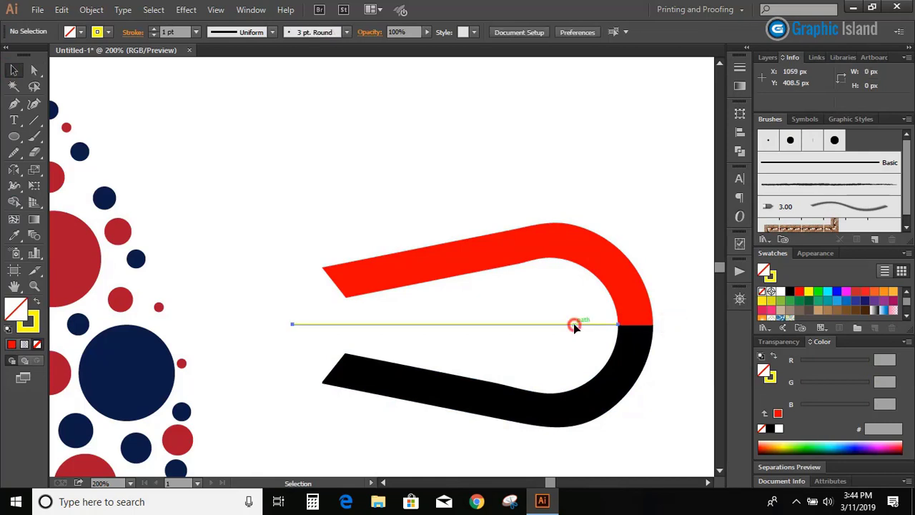
{"action": "key", "text": "Delete"}
Draw a vertical Pen line about 150 px high across both arms and place a copy about 4 px beside it
{"action": "left_click", "coordinate": [14, 136]}
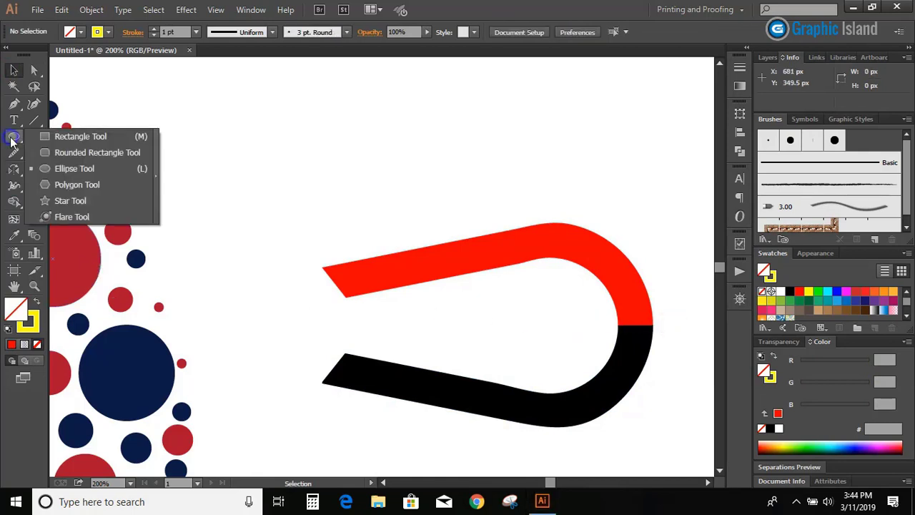
{"action": "left_click", "coordinate": [14, 103]}
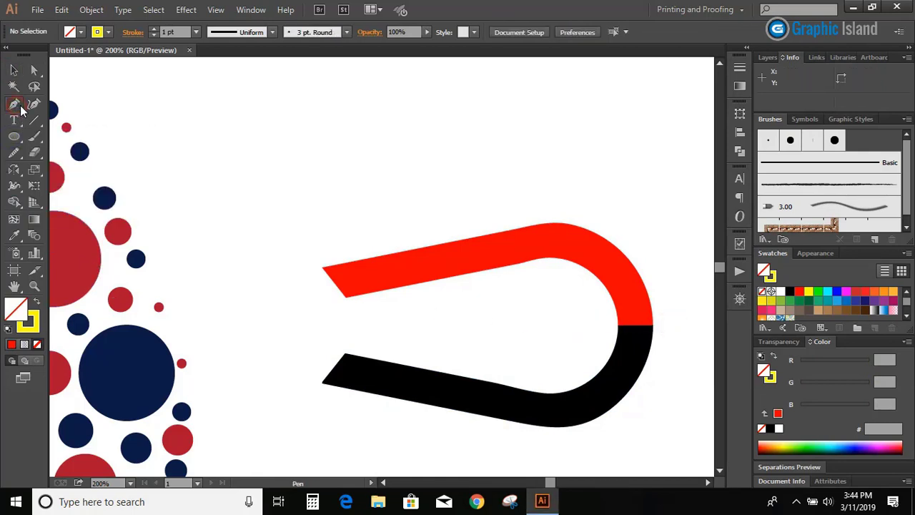
{"action": "left_click", "coordinate": [420, 230]}
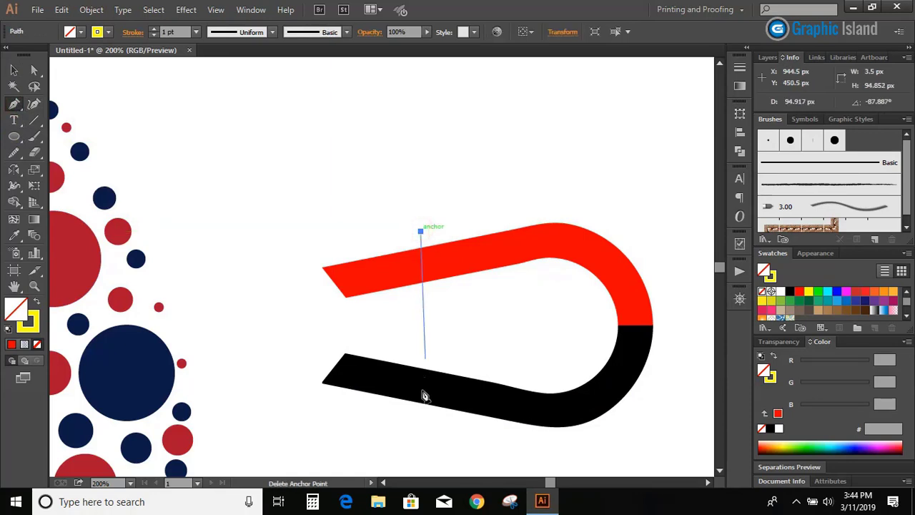
{"action": "left_click", "coordinate": [420, 431]}
{"action": "key", "text": "v"}
{"action": "left_click", "coordinate": [250, 146]}
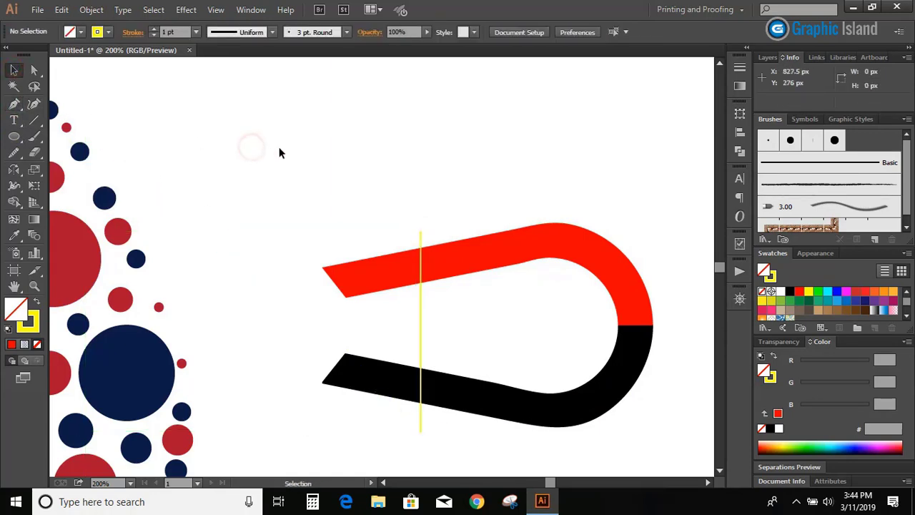
{"action": "left_click_drag", "start_coordinate": [422, 302], "coordinate": [426, 300]}
With Shape Builder, fill both arm ends bright green and remove the narrow strips between the two vertical lines
{"action": "left_click_drag", "start_coordinate": [362, 207], "coordinate": [514, 422]}
{"action": "key", "text": "shift+m"}
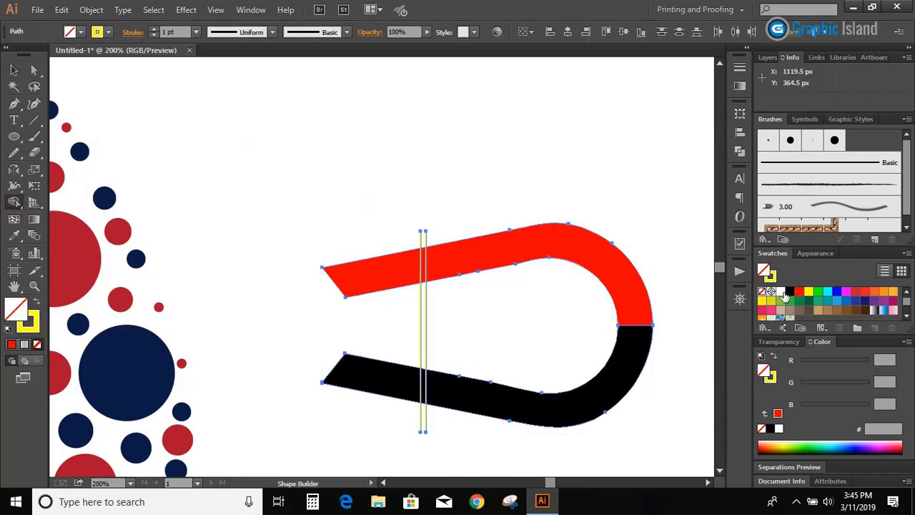
{"action": "left_click", "coordinate": [818, 292]}
{"action": "left_click", "coordinate": [392, 278]}
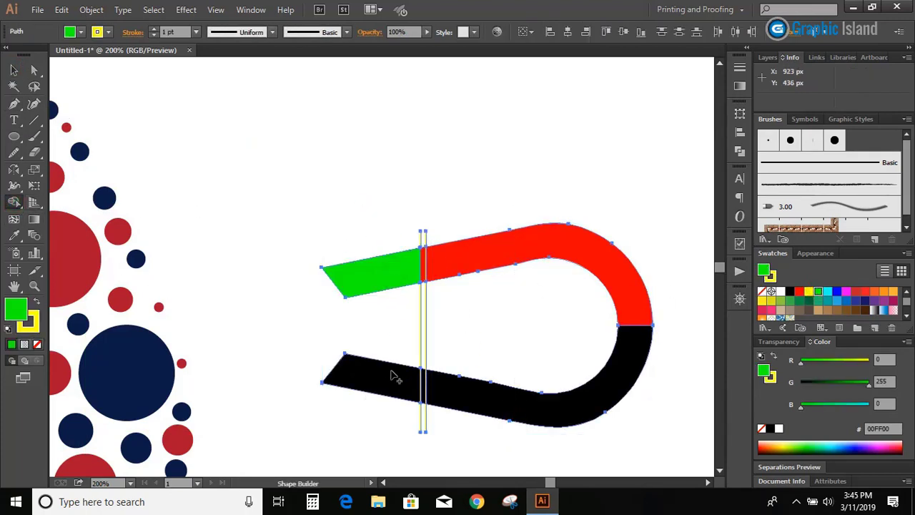
{"action": "left_click", "coordinate": [389, 384]}
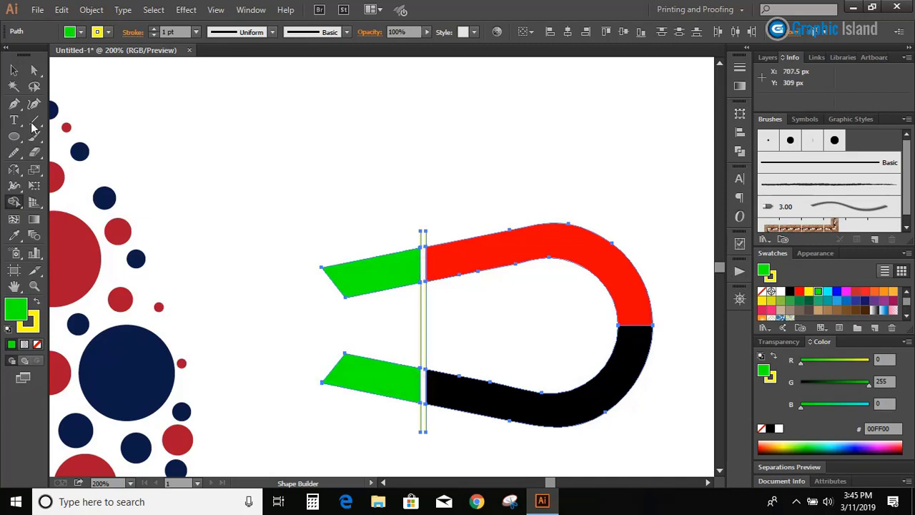
Delete the two vertical yellow lines and their leftover piece below the lower arm
{"action": "left_click", "coordinate": [13, 70]}
{"action": "left_click", "coordinate": [456, 323]}
{"action": "left_click_drag", "start_coordinate": [443, 325], "coordinate": [400, 309]}
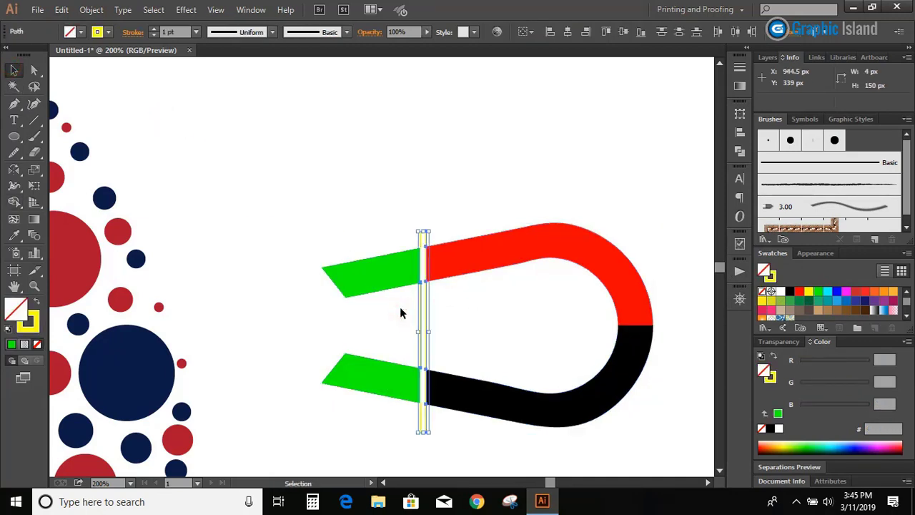
{"action": "key", "text": "Delete"}
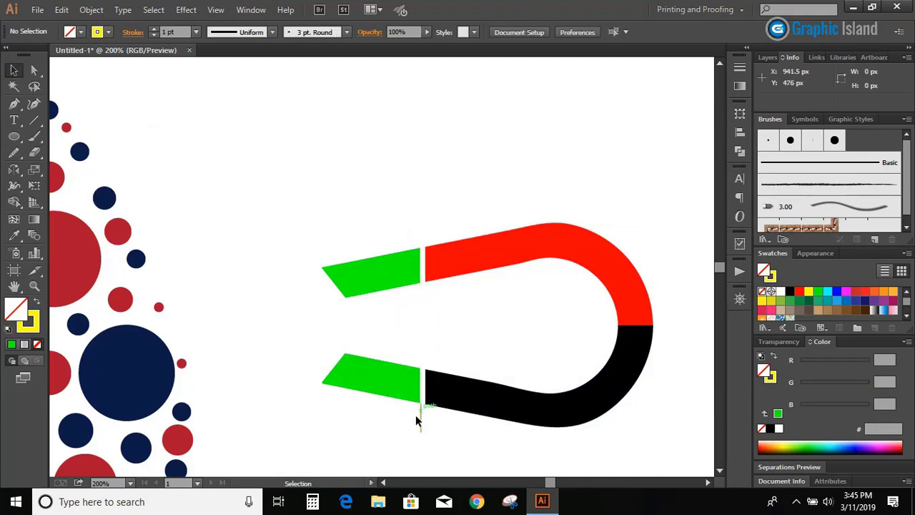
{"action": "left_click", "coordinate": [418, 420]}
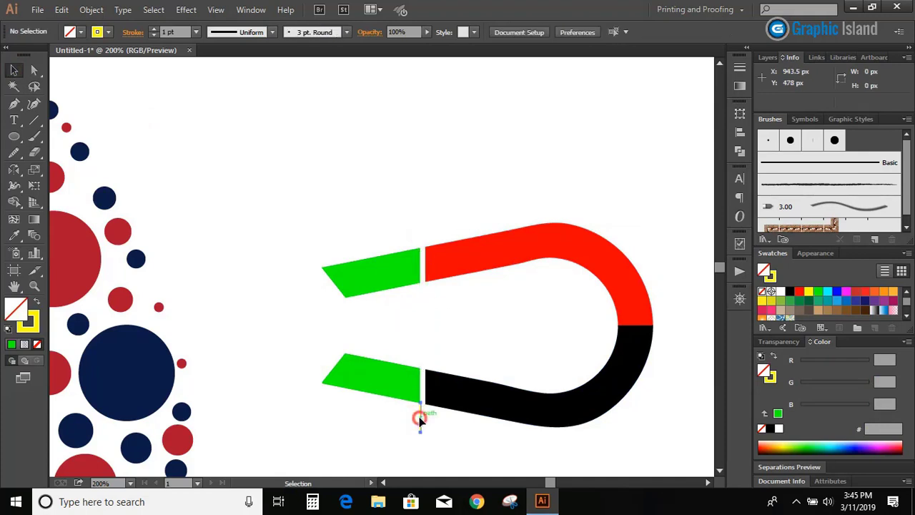
Select both green arm ends and fill them with the grey swatch 999999
{"action": "left_click", "coordinate": [373, 289]}
{"action": "left_click", "coordinate": [378, 378], "text": "shift"}
{"action": "left_click", "coordinate": [817, 303]}
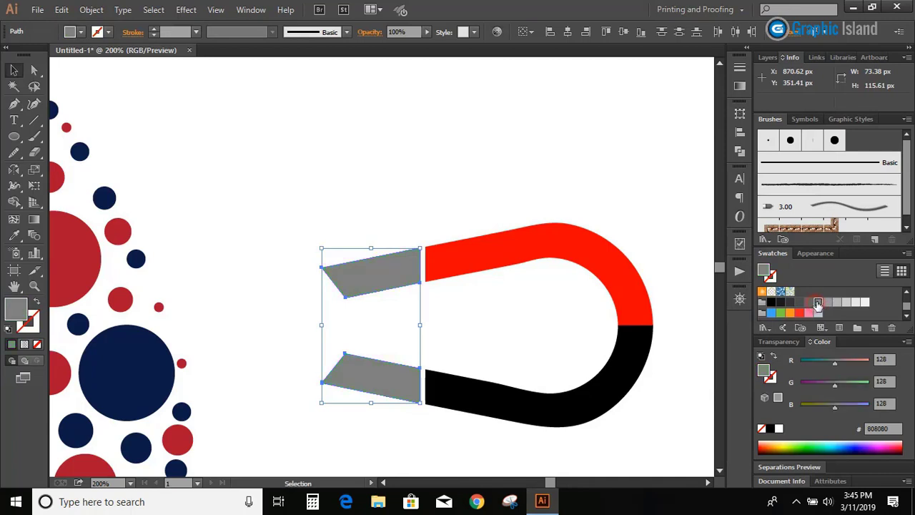
{"action": "left_click", "coordinate": [827, 303]}
{"action": "left_click", "coordinate": [381, 158]}
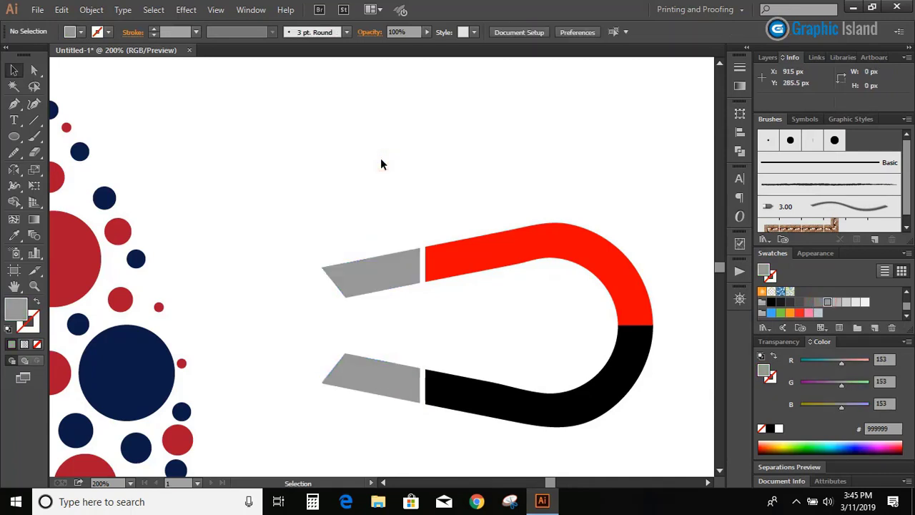
Fill the magnet's red upper half with the navy sampled from one of the drop's circles
{"action": "left_click", "coordinate": [477, 253]}
{"action": "left_click", "coordinate": [13, 235]}
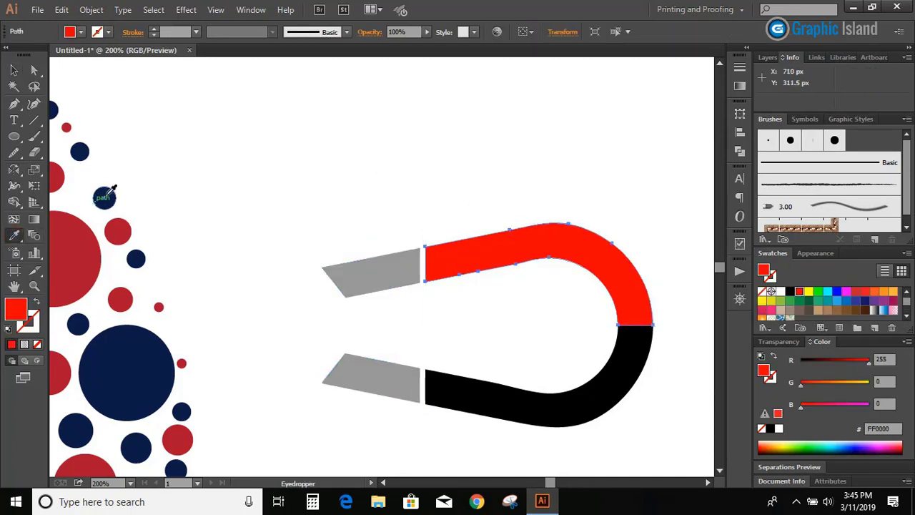
{"action": "left_click", "coordinate": [105, 198]}
{"action": "left_click", "coordinate": [13, 69]}
{"action": "left_click", "coordinate": [562, 316]}
Fill the magnet's black lower half with the dark red (AB152E) sampled from one of the drop's circles
{"action": "left_click", "coordinate": [514, 415]}
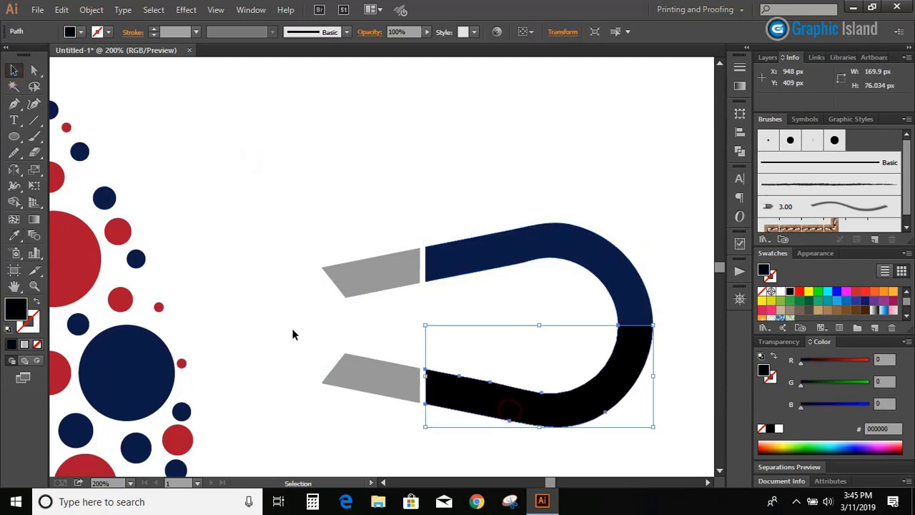
{"action": "left_click", "coordinate": [14, 235]}
{"action": "left_click", "coordinate": [60, 217]}
{"action": "left_click", "coordinate": [14, 69]}
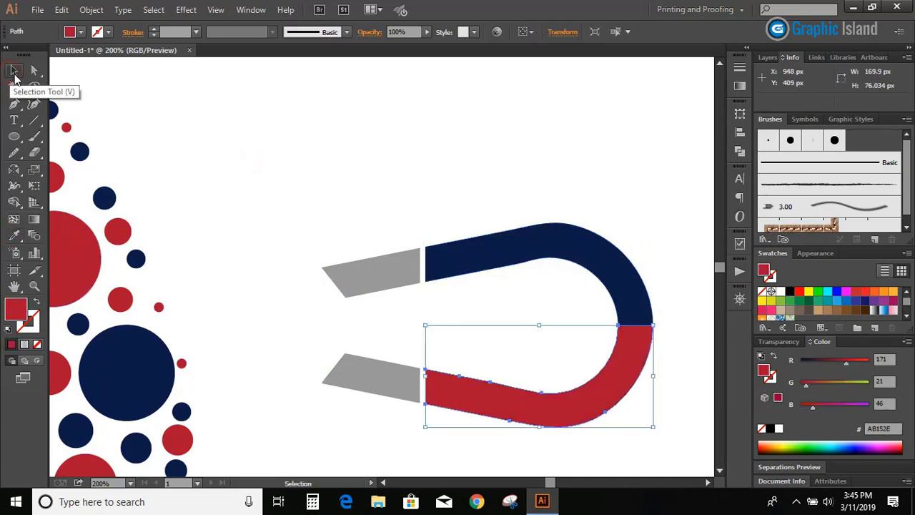
{"action": "left_click", "coordinate": [246, 245]}
Enlarge the whole magnet to about 337 px wide and 262 px high, and group its parts
{"action": "key", "text": "ctrl+minus"}
{"action": "key", "text": "ctrl+minus"}
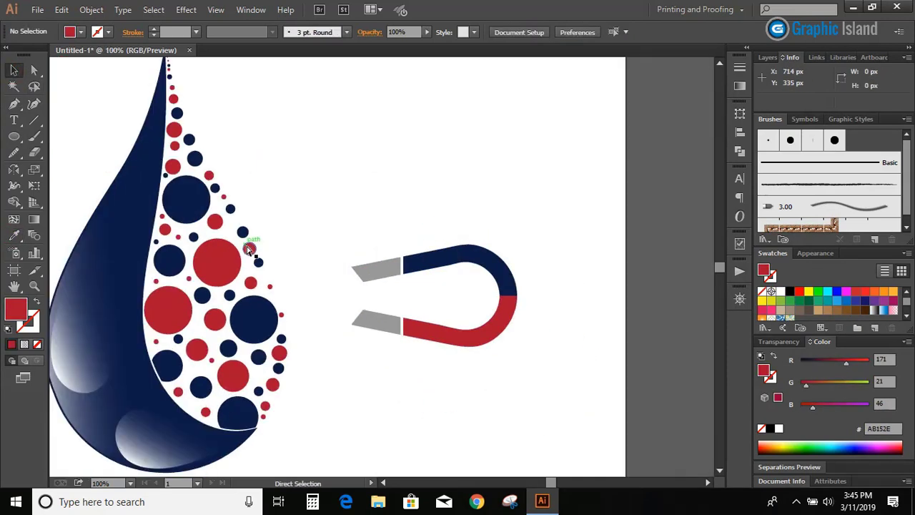
{"action": "left_click_drag", "start_coordinate": [339, 237], "coordinate": [512, 369]}
{"action": "left_click_drag", "start_coordinate": [434, 370], "coordinate": [433, 395]}
{"action": "left_click_drag", "start_coordinate": [316, 309], "coordinate": [331, 309]}
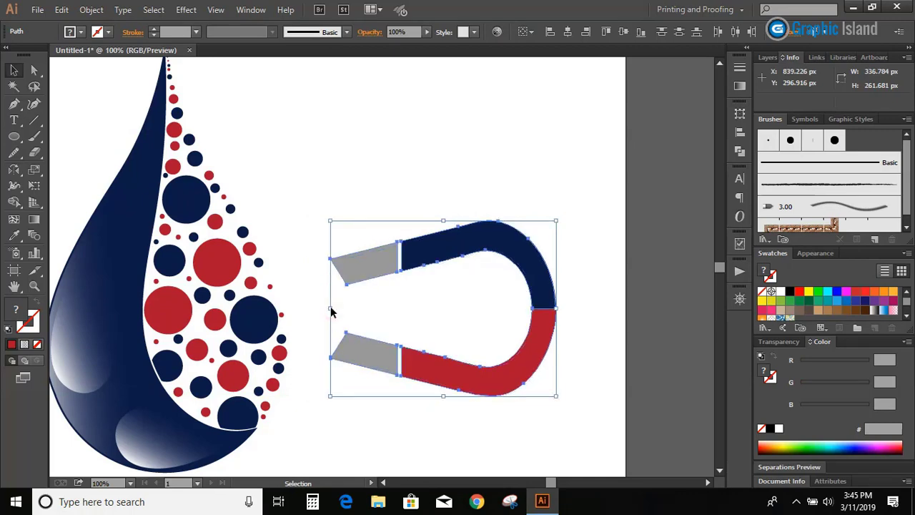
{"action": "left_click", "coordinate": [92, 9]}
{"action": "left_click", "coordinate": [134, 65]}
{"action": "left_click", "coordinate": [380, 188]}
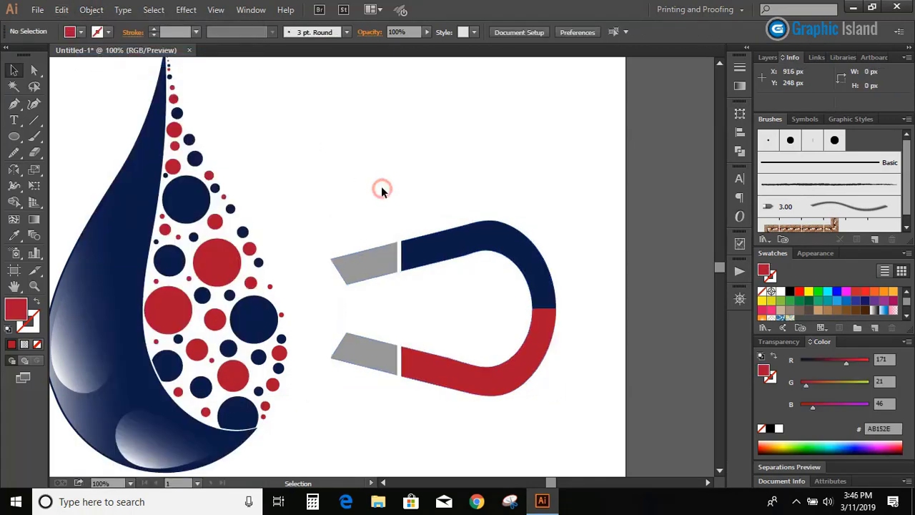
Move the grouped magnet farther away from the drop and down beside its lower half
{"action": "scroll", "coordinate": [382, 214], "scroll_direction": "down", "scroll_amount": 1}
{"action": "left_click_drag", "start_coordinate": [382, 227], "coordinate": [437, 266]}
{"action": "scroll", "coordinate": [174, 202], "scroll_direction": "down", "scroll_amount": 1}
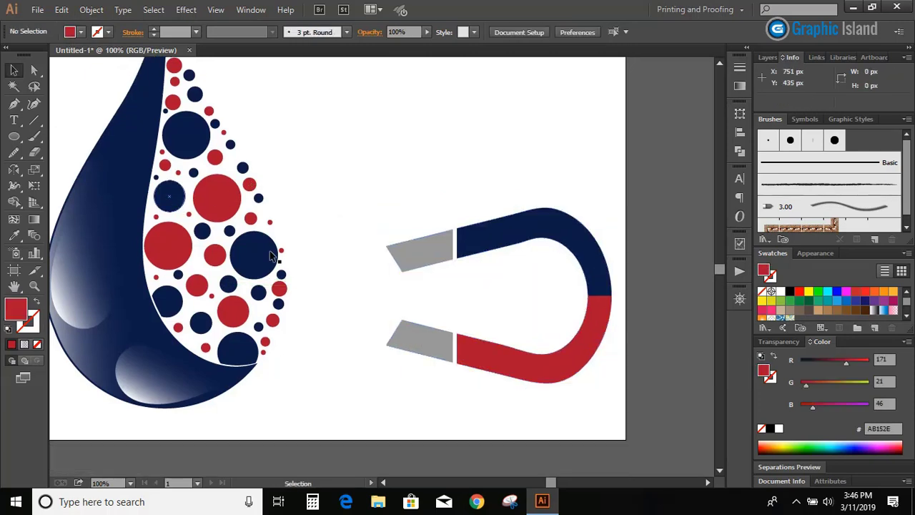
Place two copies of the drop's large navy circle, one above the other, in front of the magnet's ends
{"action": "left_click_drag", "start_coordinate": [264, 251], "coordinate": [340, 254]}
{"action": "left_click", "coordinate": [339, 235]}
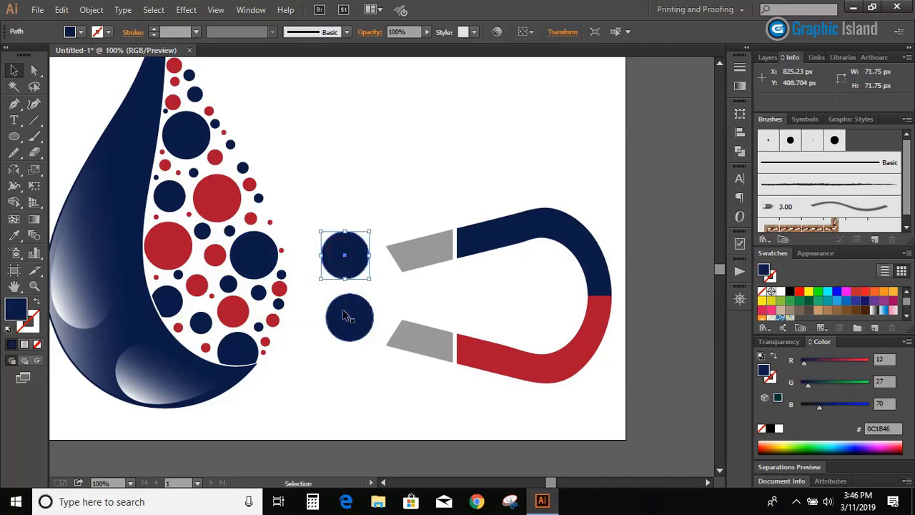
{"action": "left_click_drag", "start_coordinate": [344, 315], "coordinate": [325, 344]}
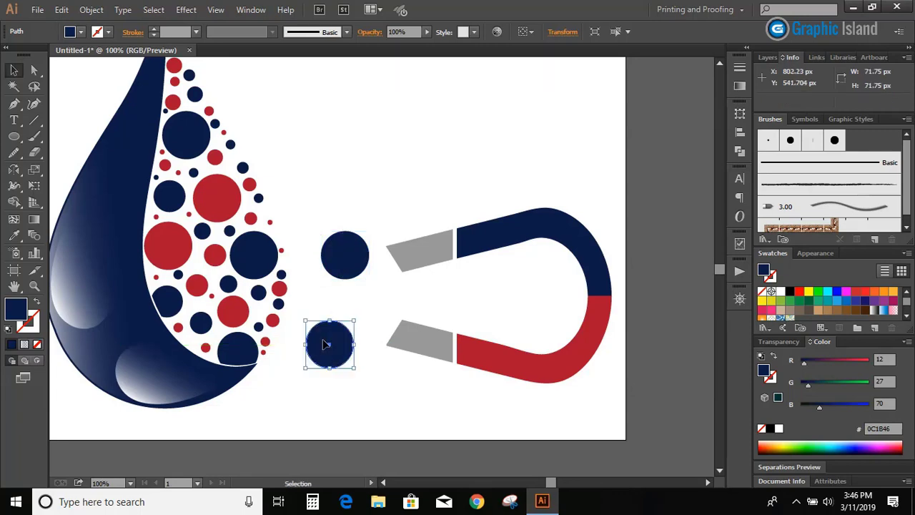
{"action": "left_click", "coordinate": [310, 284]}
{"action": "left_click_drag", "start_coordinate": [345, 259], "coordinate": [343, 270]}
{"action": "left_click", "coordinate": [331, 204]}
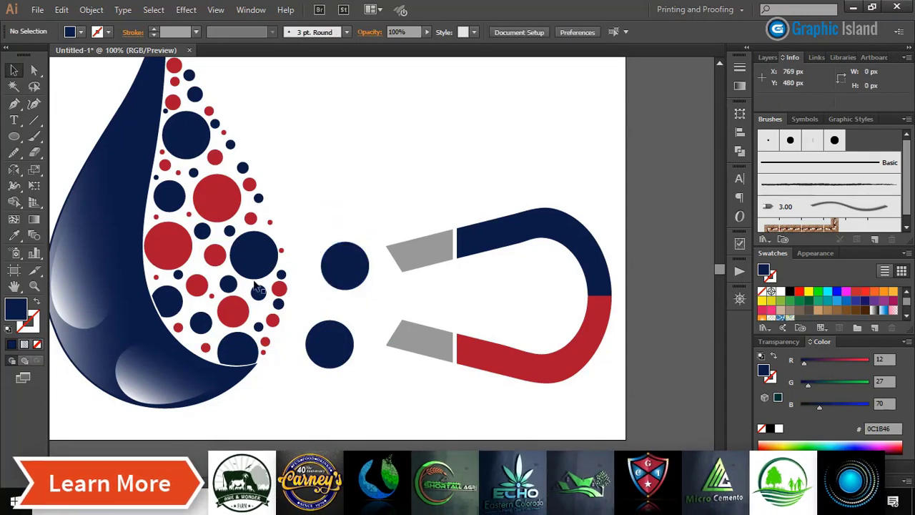
Place two copies of a medium red circle beside the large navy circles, near the magnet's upper and lower tips
{"action": "left_click_drag", "start_coordinate": [214, 255], "coordinate": [382, 365]}
{"action": "left_click", "coordinate": [360, 173]}
{"action": "left_click", "coordinate": [411, 365]}
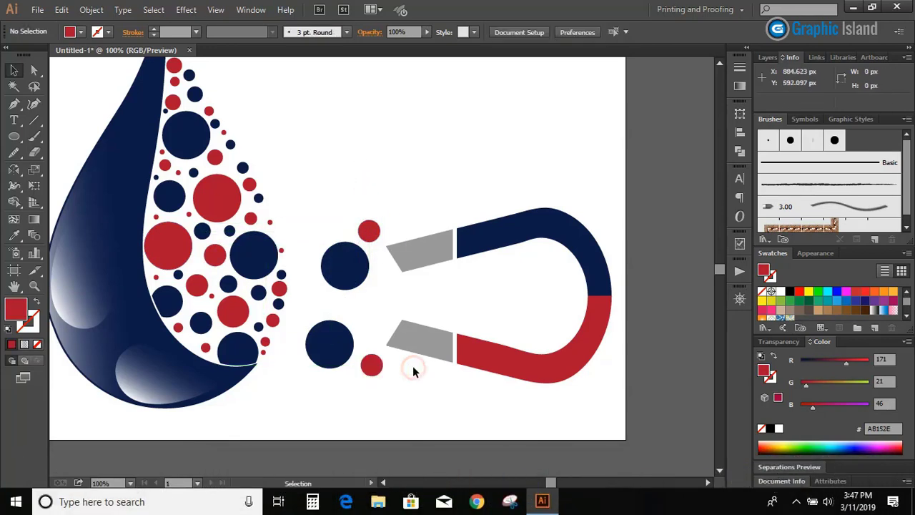
Copy two small navy circles from the drop and place them on either side above the lower large navy circle
{"action": "left_click_drag", "start_coordinate": [264, 298], "coordinate": [370, 327]}
{"action": "left_click", "coordinate": [393, 293]}
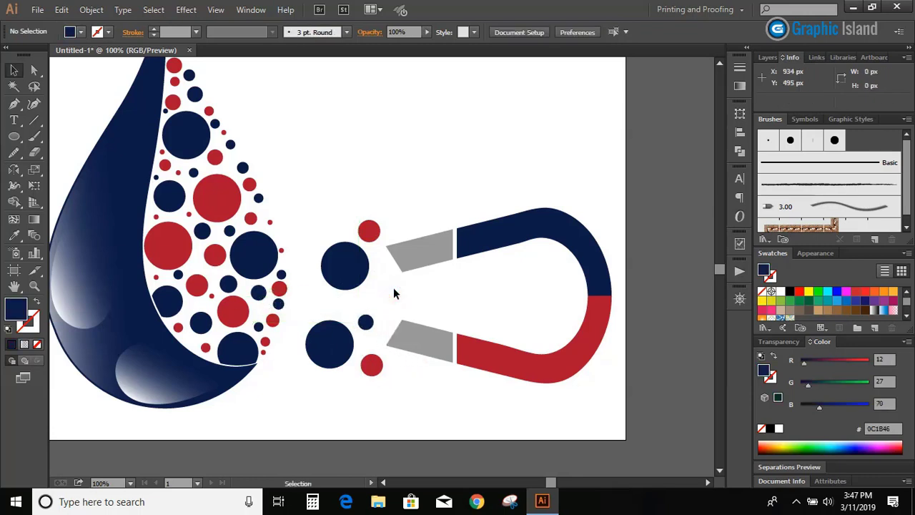
{"action": "left_click_drag", "start_coordinate": [286, 276], "coordinate": [300, 315]}
{"action": "left_click", "coordinate": [313, 288]}
Place copies of small and tiny red circles on both sides of the upper large navy circle, toward the magnet's upper tip
{"action": "left_click_drag", "start_coordinate": [165, 166], "coordinate": [310, 246]}
{"action": "left_click_drag", "start_coordinate": [307, 246], "coordinate": [378, 272]}
{"action": "left_click", "coordinate": [323, 213]}
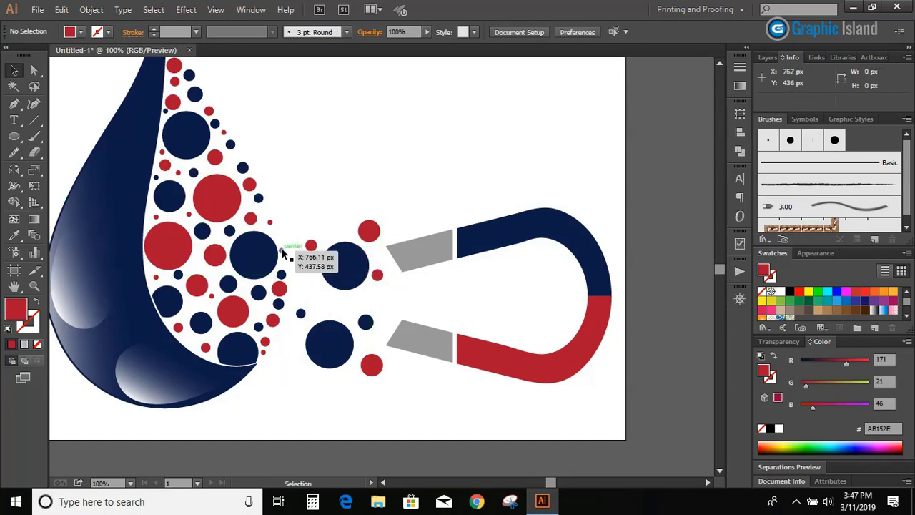
{"action": "left_click_drag", "start_coordinate": [281, 251], "coordinate": [376, 259]}
{"action": "left_click", "coordinate": [384, 199]}
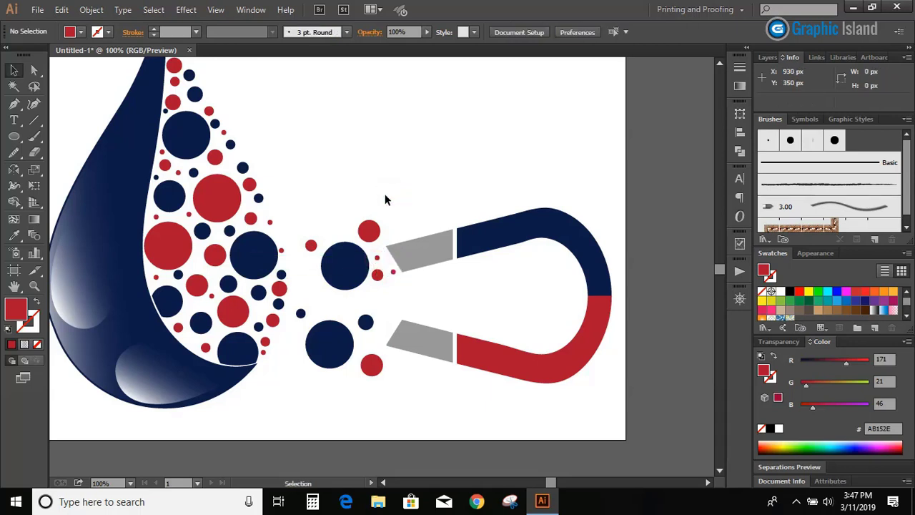
Place copies of a small red circle, a small navy circle and tiny red dots between the drop and the upper large navy circle
{"action": "left_click_drag", "start_coordinate": [278, 293], "coordinate": [306, 270]}
{"action": "left_click", "coordinate": [293, 230]}
{"action": "left_click_drag", "start_coordinate": [264, 334], "coordinate": [293, 255]}
{"action": "left_click", "coordinate": [303, 206]}
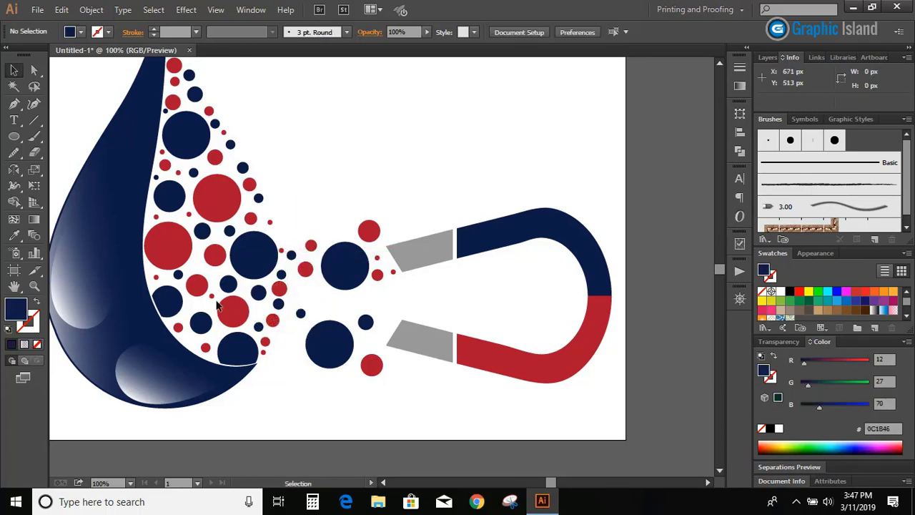
{"action": "left_click_drag", "start_coordinate": [213, 301], "coordinate": [319, 288]}
{"action": "left_click", "coordinate": [348, 203]}
{"action": "scroll", "coordinate": [348, 202], "scroll_direction": "down", "scroll_amount": 2}
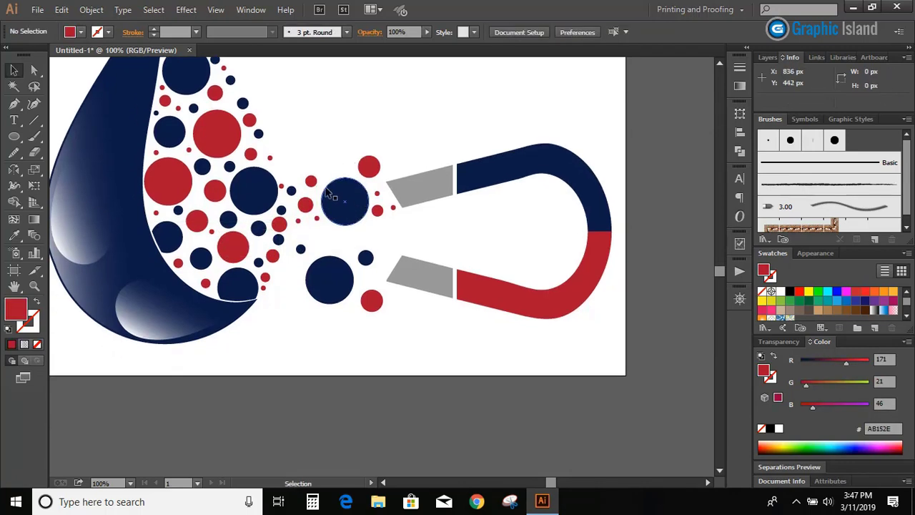
Nudge the small red circle beside the upper large navy circle down and copy another from the drop's lower edge beside the lower one
{"action": "left_click", "coordinate": [316, 183]}
{"action": "left_click_drag", "start_coordinate": [315, 184], "coordinate": [316, 186]}
{"action": "left_click", "coordinate": [332, 129]}
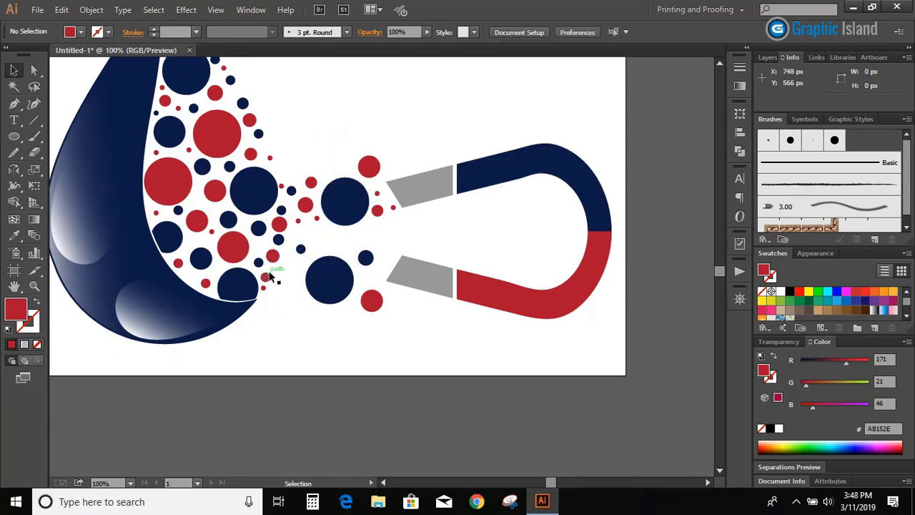
{"action": "left_click_drag", "start_coordinate": [268, 274], "coordinate": [294, 286]}
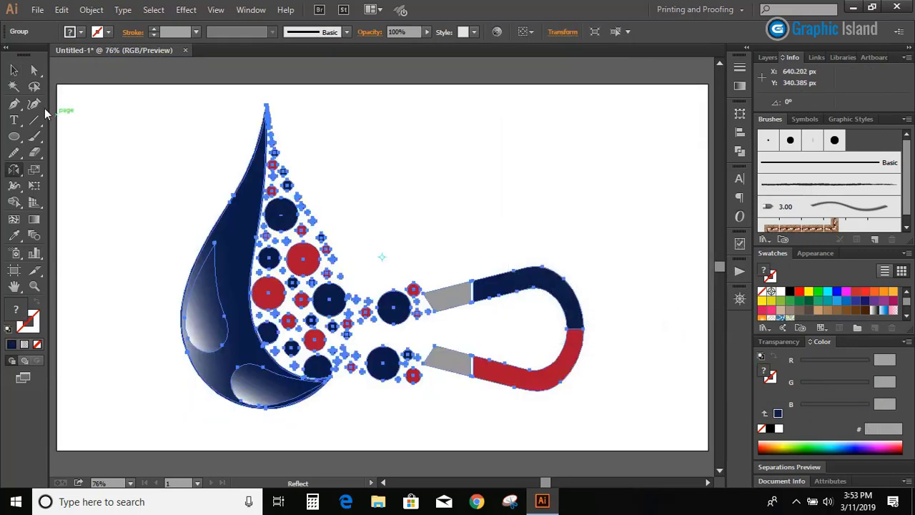
Select the whole logo and make a reflected copy across a horizontal axis at the drop's lowest point
{"action": "key", "text": "v"}
{"action": "key", "text": "ctrl+a"}
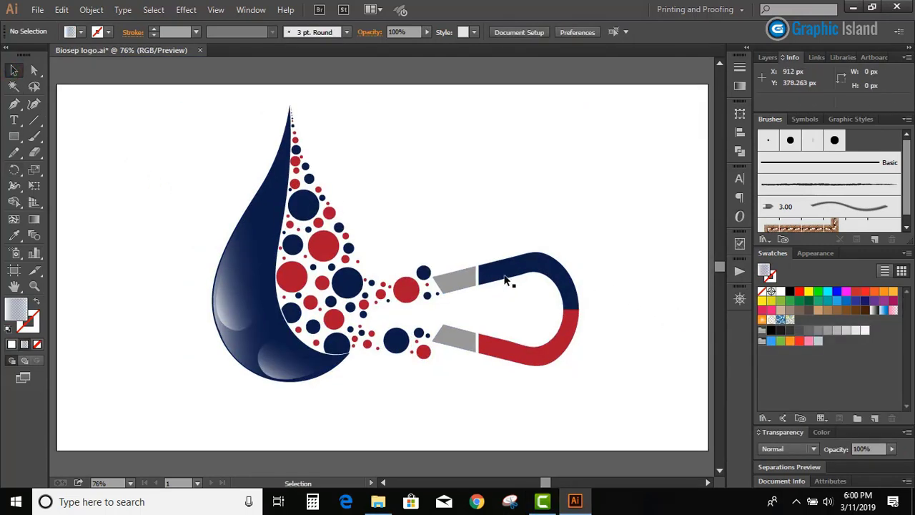
{"action": "left_click", "coordinate": [494, 277]}
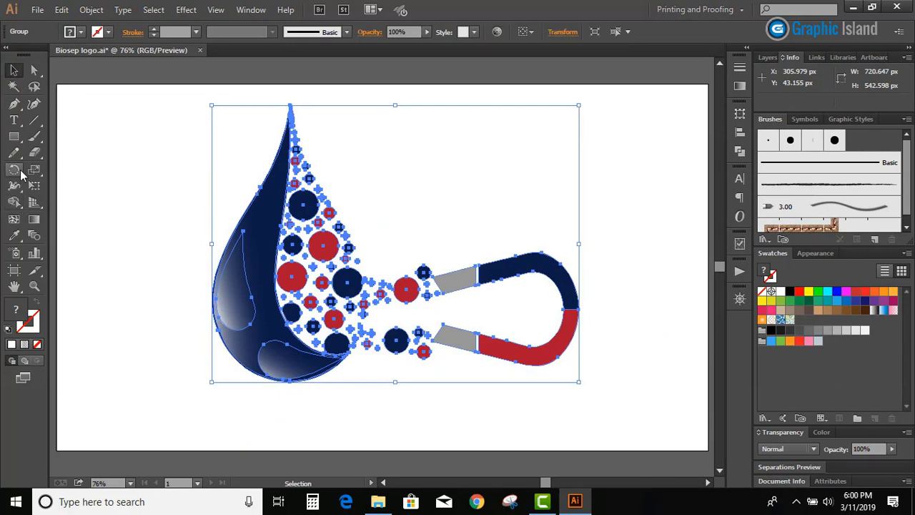
{"action": "left_click_drag", "start_coordinate": [14, 170], "coordinate": [56, 187]}
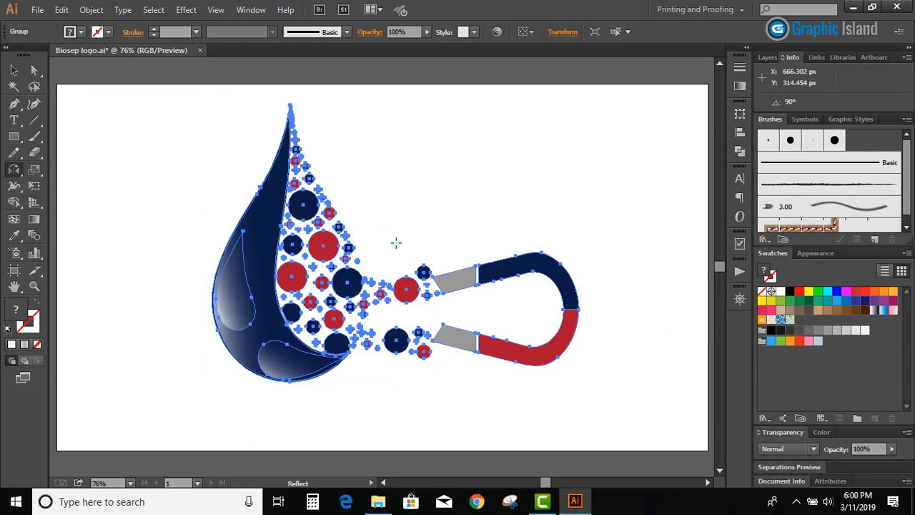
{"action": "left_click", "coordinate": [290, 384], "text": "alt"}
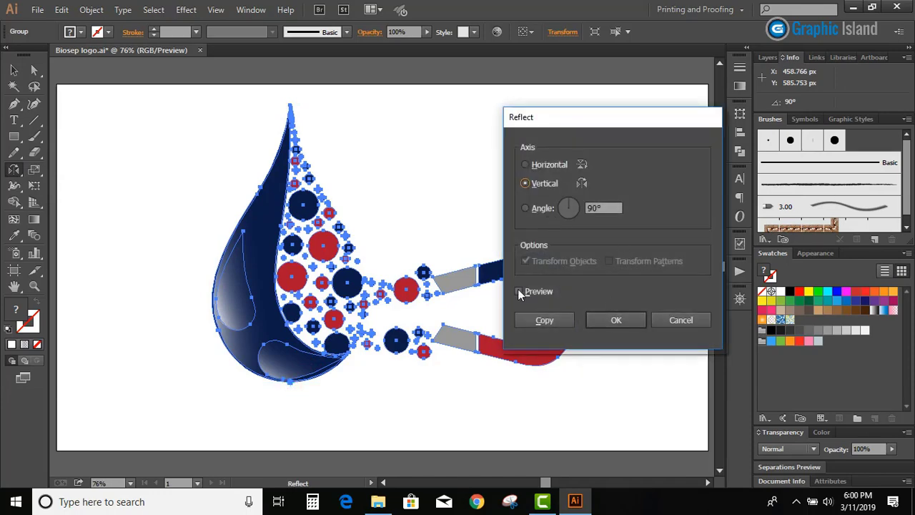
{"action": "left_click", "coordinate": [519, 291]}
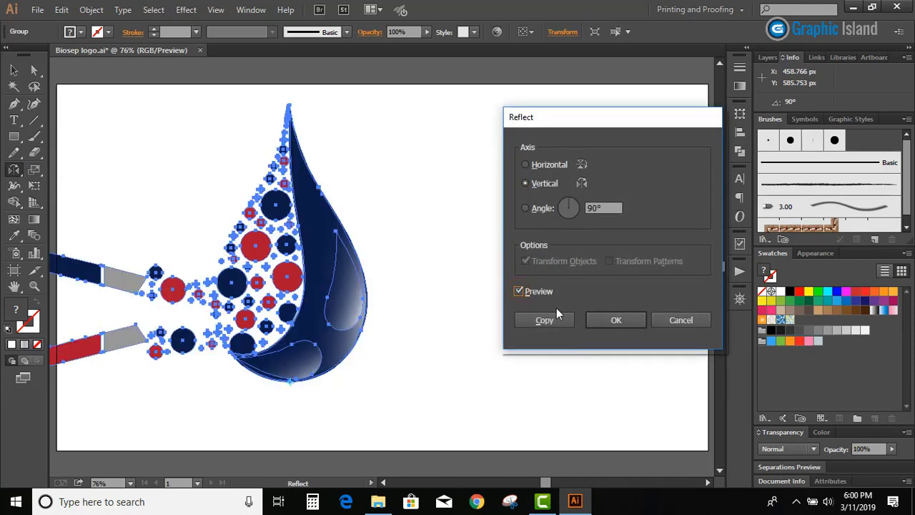
{"action": "left_click", "coordinate": [526, 165]}
{"action": "left_click", "coordinate": [549, 321]}
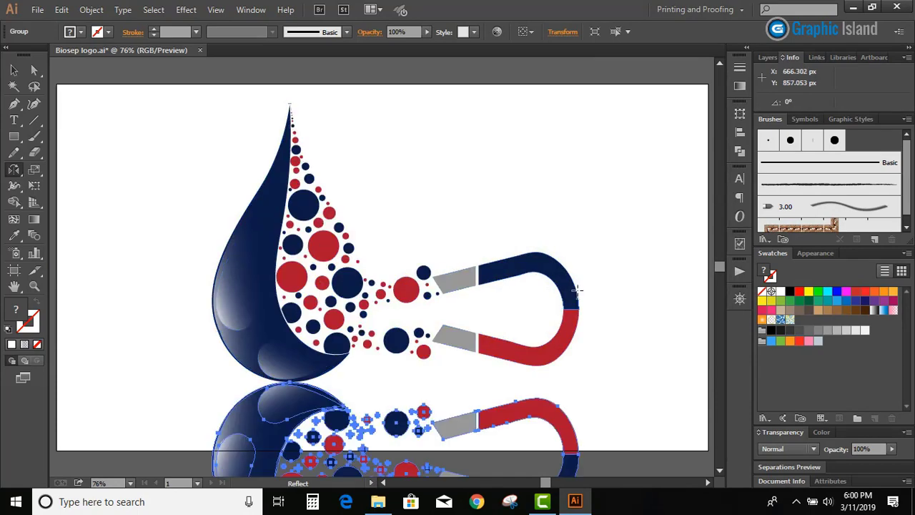
Nudge the mirrored copy down about 10 px to leave a small gap below the original logo
{"action": "left_click", "coordinate": [13, 69]}
{"action": "scroll", "coordinate": [286, 300], "scroll_direction": "down", "scroll_amount": 5}
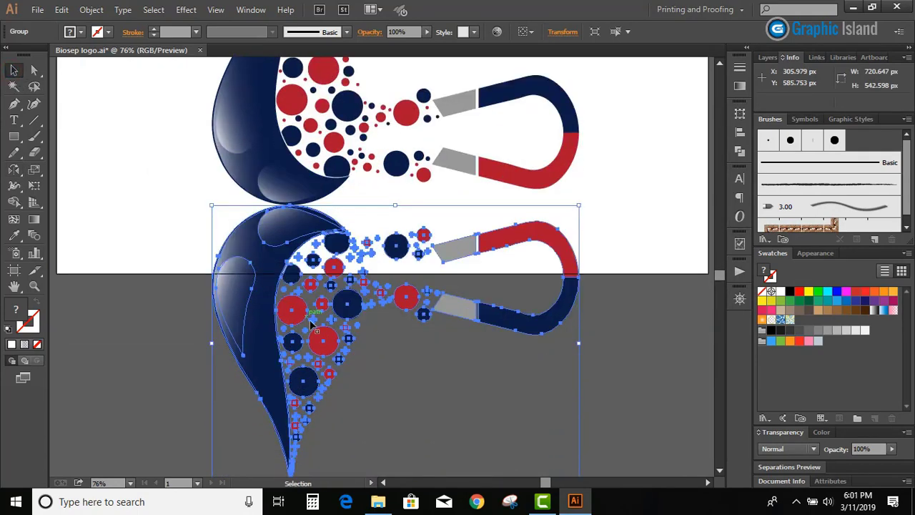
{"action": "key", "text": "Down"}
{"action": "key", "text": "Down"}
{"action": "key", "text": "Down"}
{"action": "key", "text": "Down"}
{"action": "key", "text": "Down"}
{"action": "key", "text": "Down"}
{"action": "key", "text": "Down"}
{"action": "key", "text": "Down"}
{"action": "key", "text": "Down"}
{"action": "key", "text": "Down"}
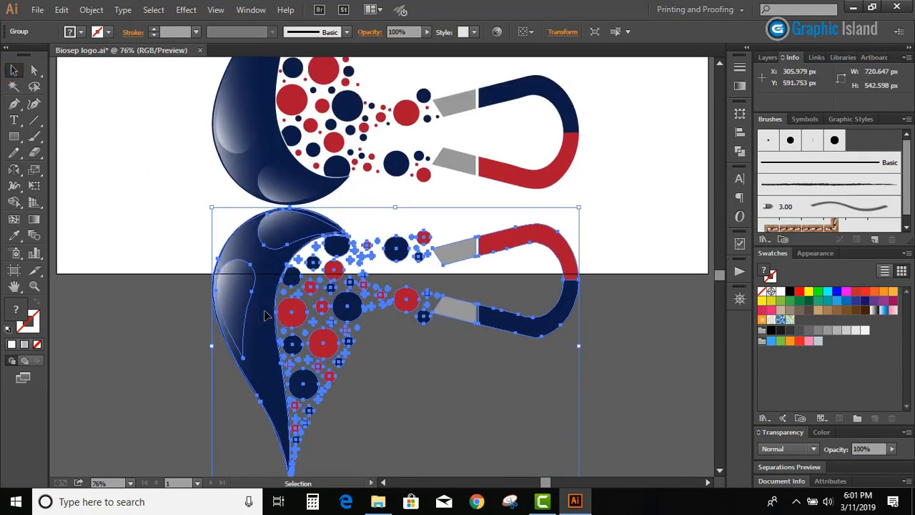
{"action": "left_click", "coordinate": [113, 236]}
Draw a rectangle about 880 × 485 px over the part of the mirrored copy that extends below the artboard
{"action": "scroll", "coordinate": [113, 236], "scroll_direction": "down", "scroll_amount": 2}
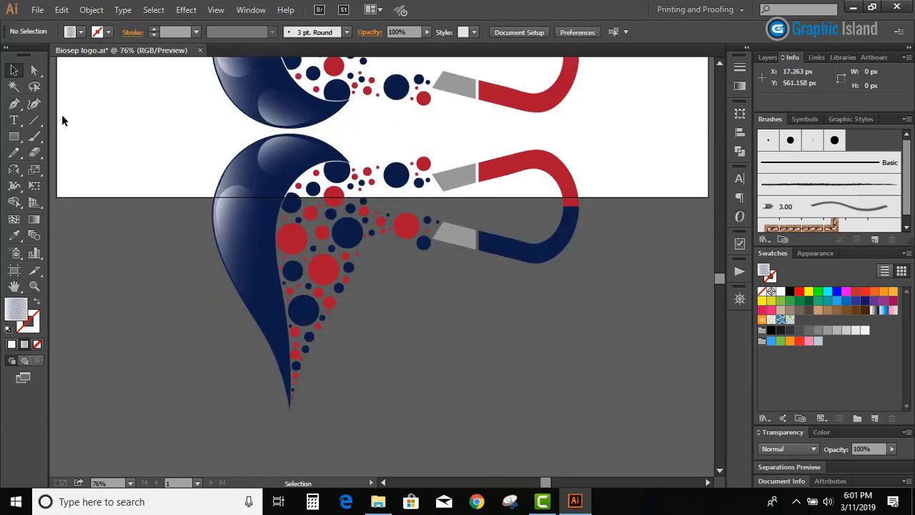
{"action": "key", "text": "m"}
{"action": "mouse_move", "coordinate": [194, 198]}
{"action": "left_mouse_down"}
{"action": "mouse_move", "coordinate": [524, 362]}
{"action": "mouse_move", "coordinate": [643, 444]}
{"action": "left_mouse_up"}
{"action": "left_click", "coordinate": [13, 70]}
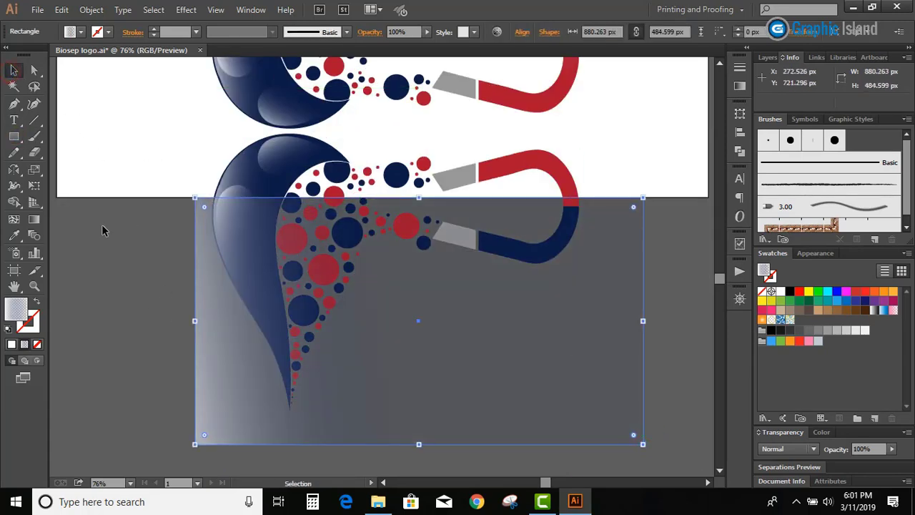
Select the rectangle with the mirrored copy and remove everything below the artboard edge with the Shape Builder
{"action": "left_click", "coordinate": [107, 229]}
{"action": "left_click_drag", "start_coordinate": [293, 347], "coordinate": [243, 347]}
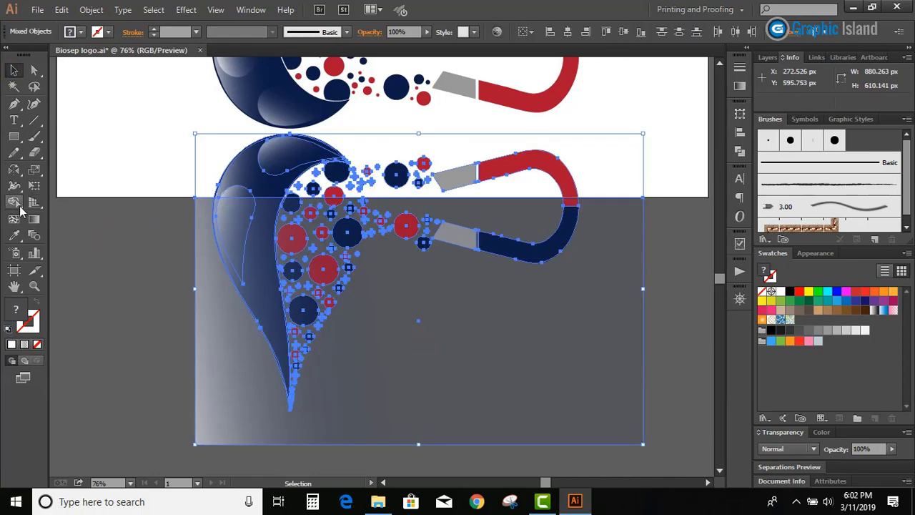
{"action": "left_click", "coordinate": [14, 202]}
{"action": "mouse_move", "coordinate": [584, 248]}
{"action": "left_mouse_down"}
{"action": "mouse_move", "coordinate": [271, 336]}
{"action": "mouse_move", "coordinate": [319, 325]}
{"action": "mouse_move", "coordinate": [336, 265]}
{"action": "left_mouse_up"}
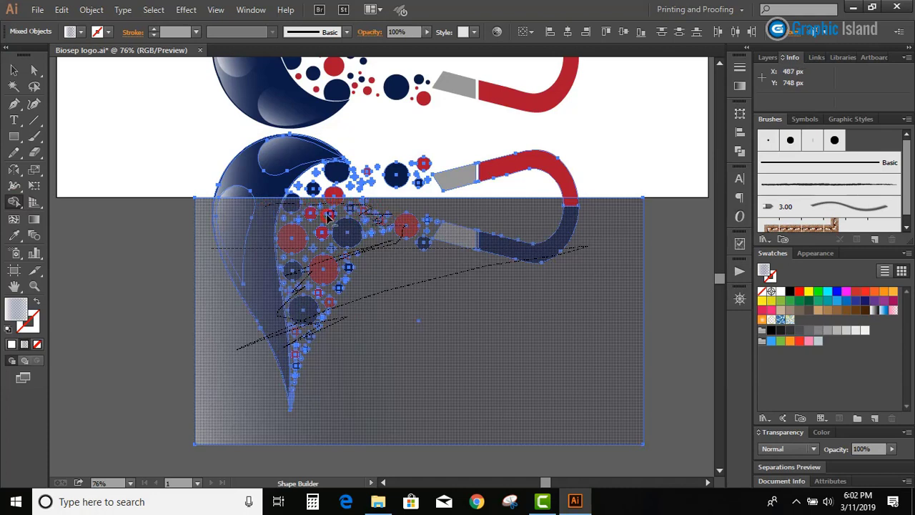
{"action": "scroll", "coordinate": [376, 320], "scroll_direction": "up", "scroll_amount": 5}
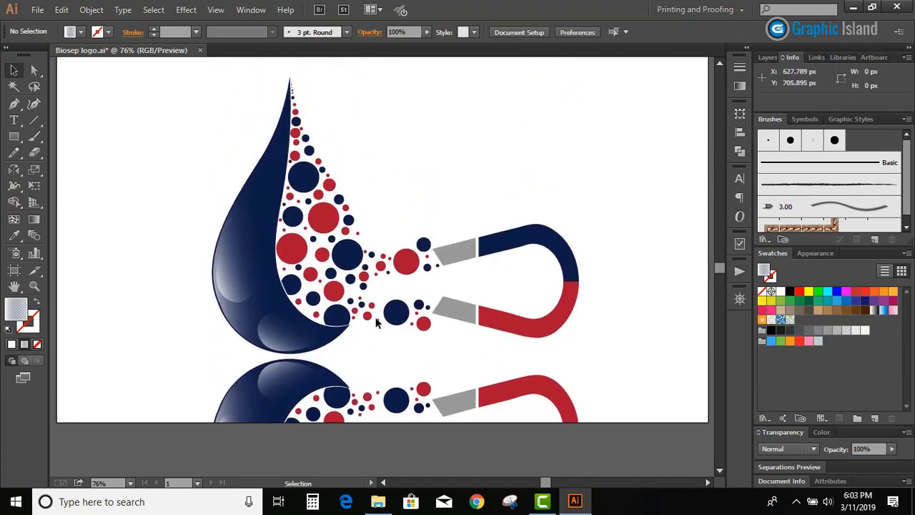
Draw a rectangle about 788 × 164 px covering the trimmed mirrored copy
{"action": "left_click", "coordinate": [284, 442]}
{"action": "scroll", "coordinate": [239, 398], "scroll_direction": "down", "scroll_amount": 1}
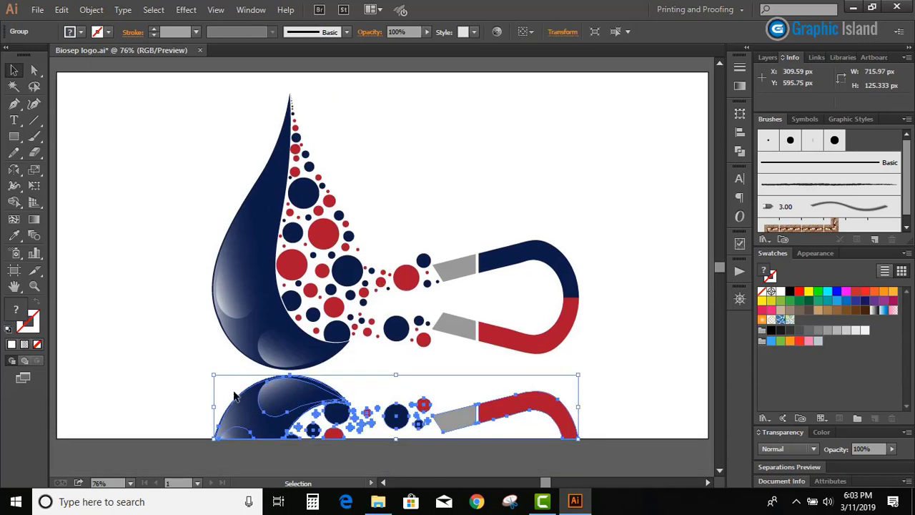
{"action": "left_click", "coordinate": [167, 345]}
{"action": "left_click", "coordinate": [13, 136]}
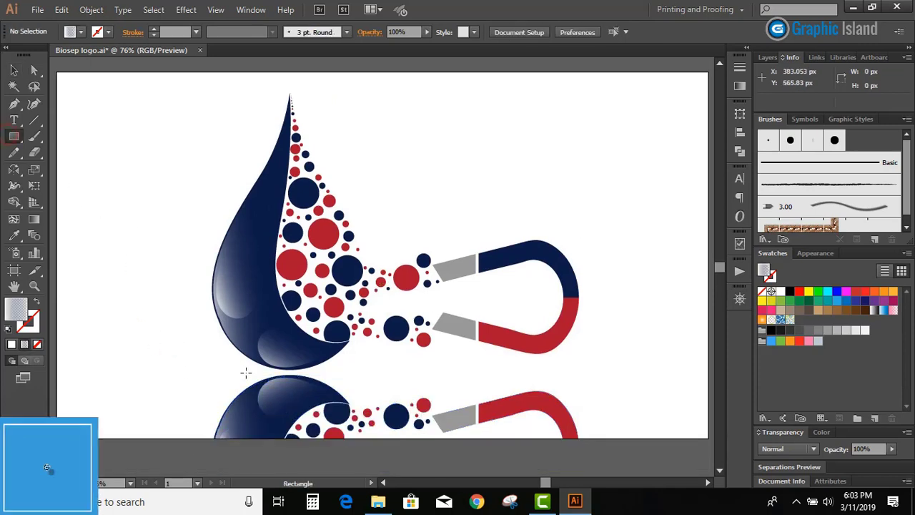
{"action": "left_click_drag", "start_coordinate": [198, 373], "coordinate": [598, 325]}
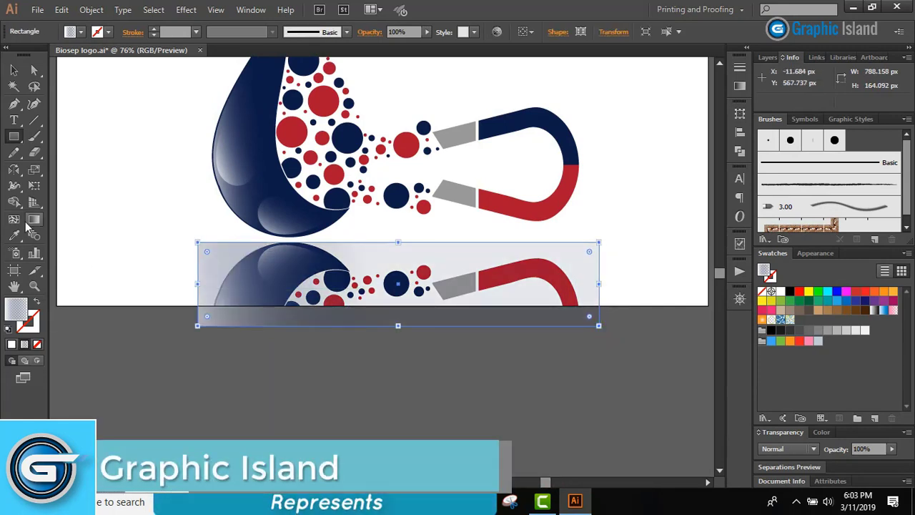
Fill the covering rectangle with the linear white-to-black gradient preset
{"action": "left_click", "coordinate": [739, 85]}
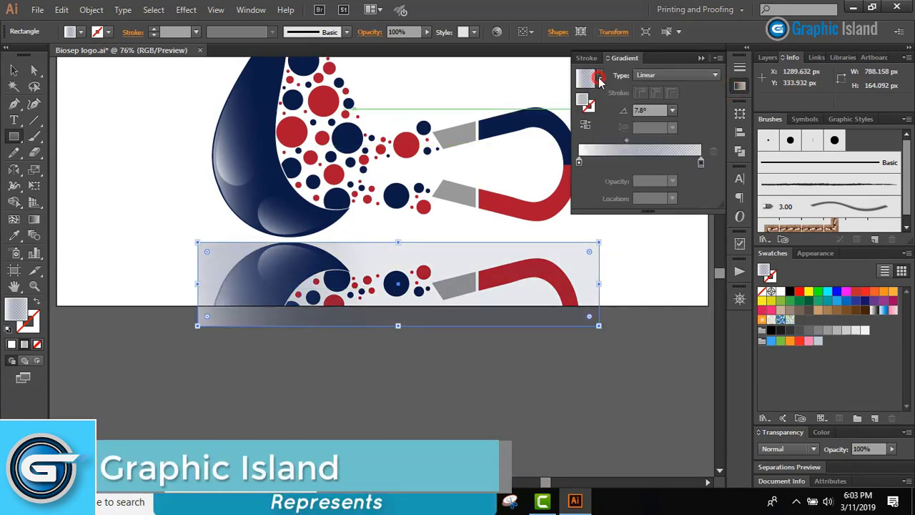
{"action": "left_click", "coordinate": [600, 79]}
{"action": "left_click", "coordinate": [514, 107]}
{"action": "scroll", "coordinate": [128, 268], "scroll_direction": "up", "scroll_amount": 2}
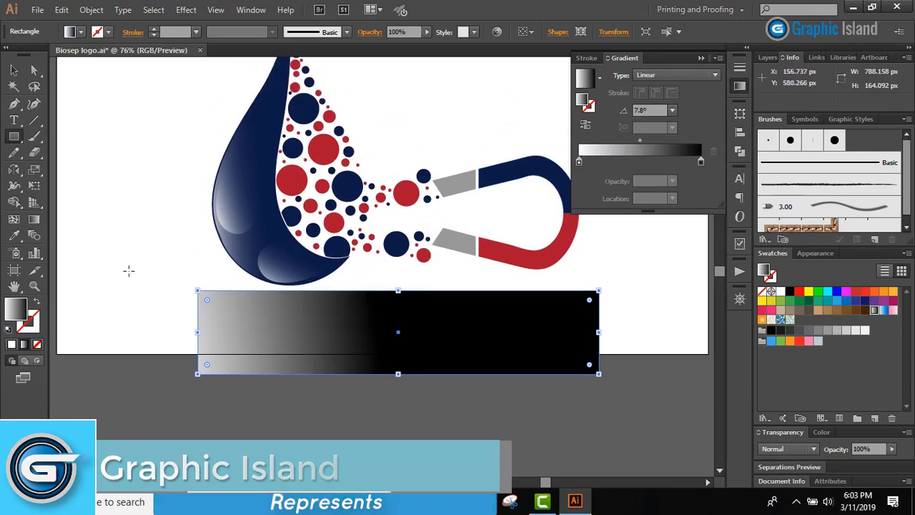
Run the rectangle's gradient vertically from white at the top to black at the bottom and move its midpoint upward
{"action": "key", "text": "g"}
{"action": "left_click_drag", "start_coordinate": [363, 290], "coordinate": [363, 366]}
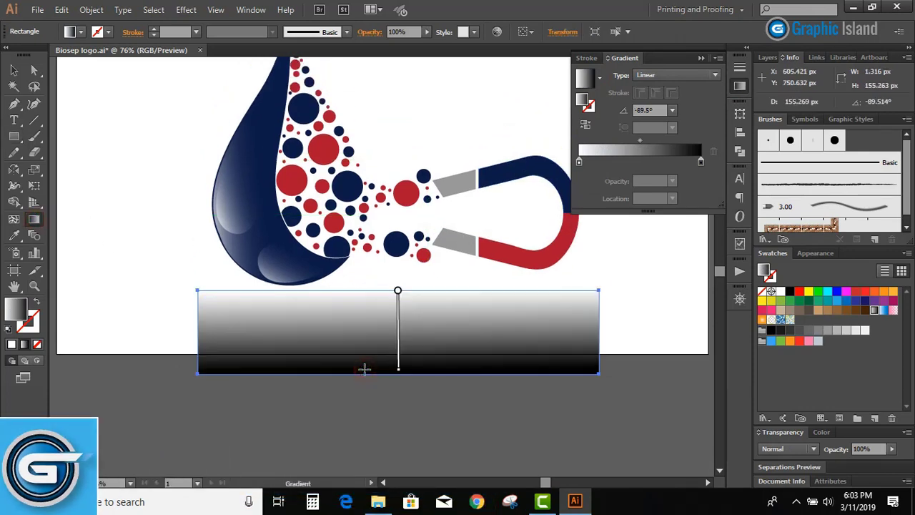
{"action": "left_click_drag", "start_coordinate": [378, 290], "coordinate": [375, 370]}
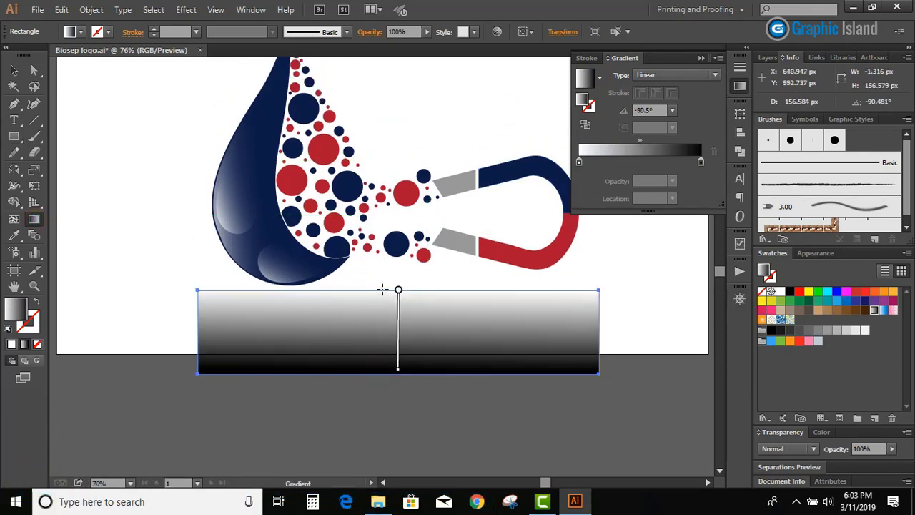
{"action": "mouse_move", "coordinate": [396, 323]}
{"action": "left_mouse_down"}
{"action": "mouse_move", "coordinate": [396, 308]}
{"action": "mouse_move", "coordinate": [396, 316]}
{"action": "left_mouse_up"}
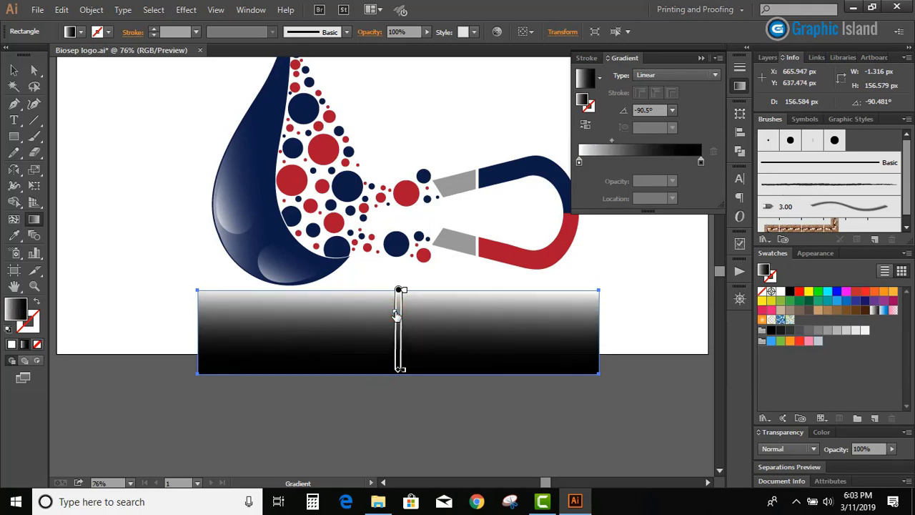
Set the opacity of the gradient's white stop to 60%
{"action": "left_click", "coordinate": [579, 163]}
{"action": "left_click", "coordinate": [672, 180]}
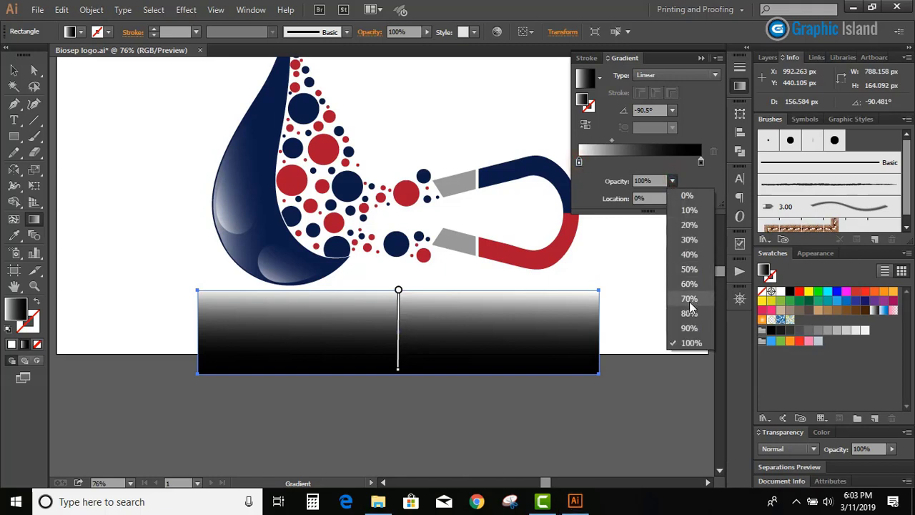
{"action": "left_click", "coordinate": [691, 298]}
{"action": "left_click", "coordinate": [672, 180]}
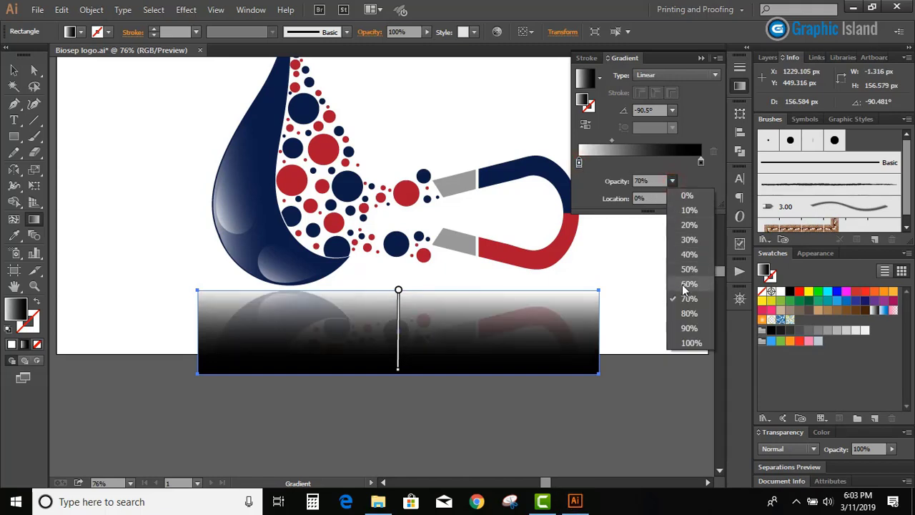
{"action": "left_click", "coordinate": [684, 286]}
Move the gradient's midpoint closer to the white stop, to about 18%
{"action": "left_click", "coordinate": [701, 163]}
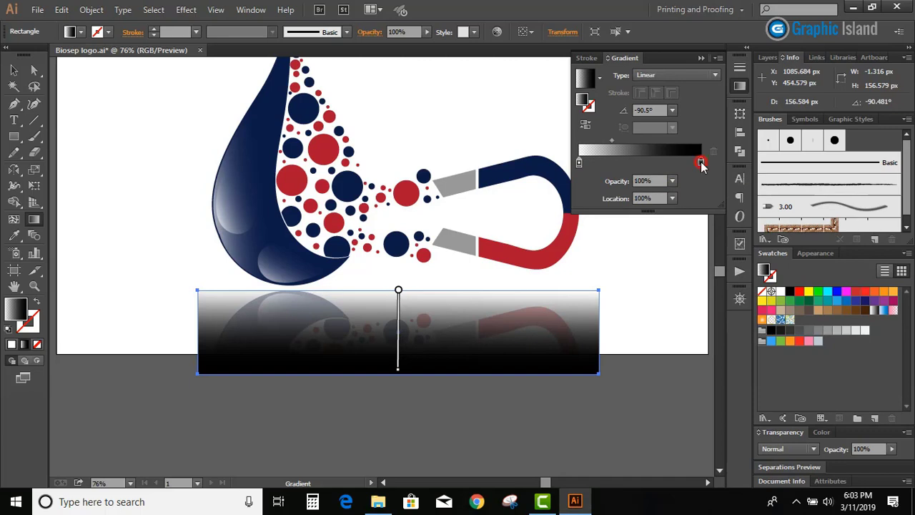
{"action": "left_click_drag", "start_coordinate": [613, 144], "coordinate": [601, 144]}
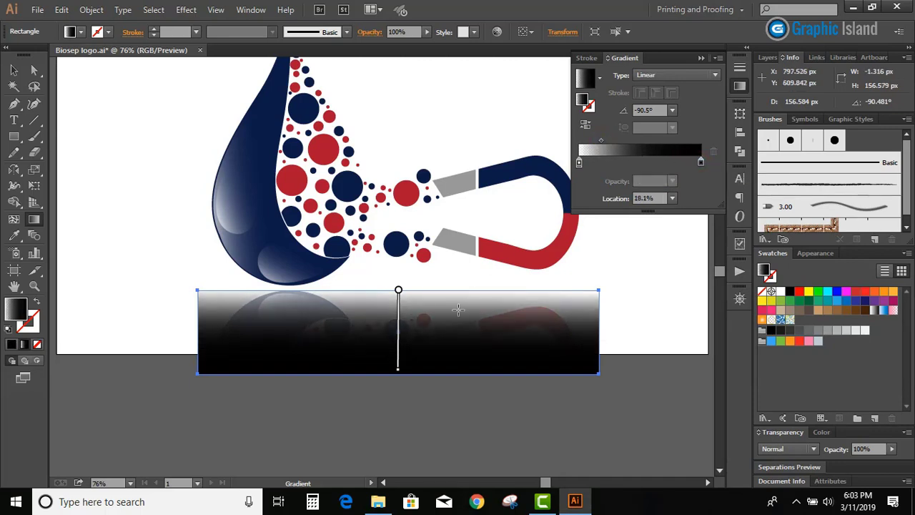
{"action": "left_click", "coordinate": [395, 303]}
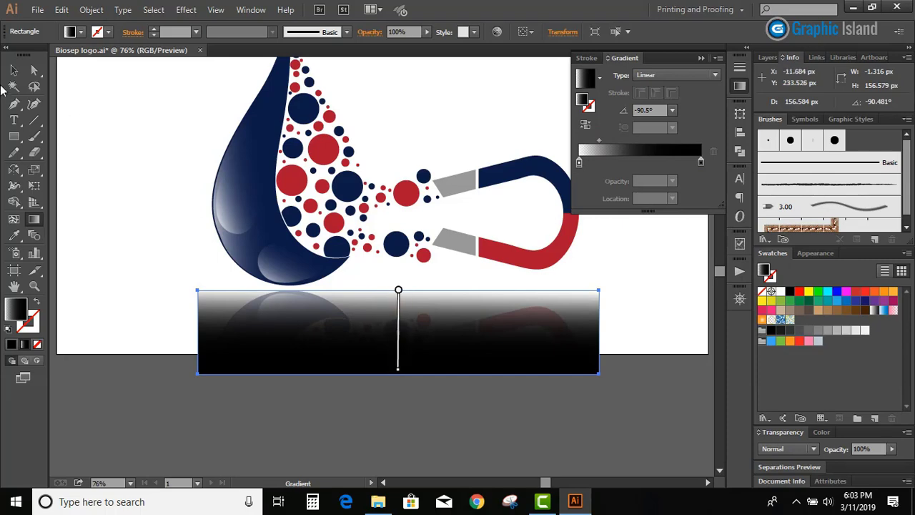
Select the gradient rectangle together with the mirrored copy and make an opacity mask from them
{"action": "left_click", "coordinate": [12, 72]}
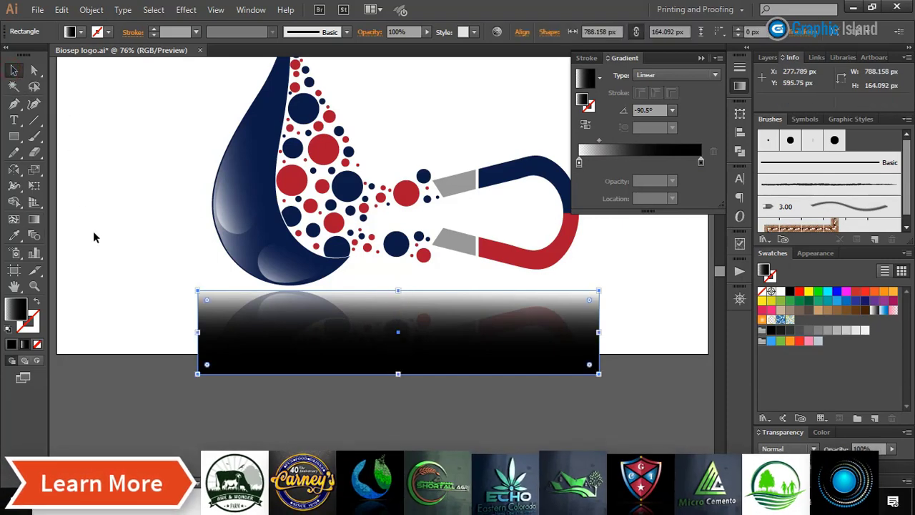
{"action": "left_click", "coordinate": [92, 235]}
{"action": "left_click_drag", "start_coordinate": [576, 392], "coordinate": [235, 309]}
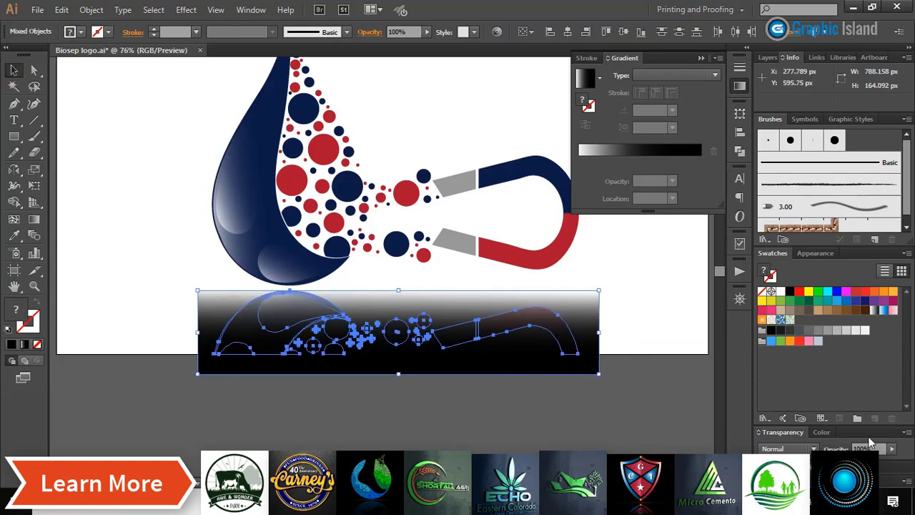
{"action": "left_click", "coordinate": [906, 431]}
{"action": "left_click", "coordinate": [799, 299]}
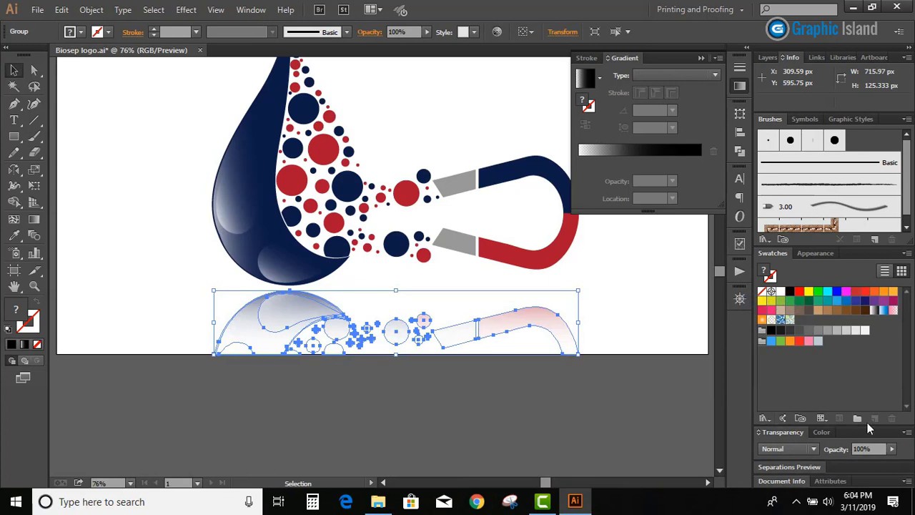
Lower the masked reflection's opacity to 44% and view it deselected
{"action": "left_click", "coordinate": [891, 449]}
{"action": "left_click_drag", "start_coordinate": [894, 463], "coordinate": [859, 463]}
{"action": "left_click", "coordinate": [653, 409]}
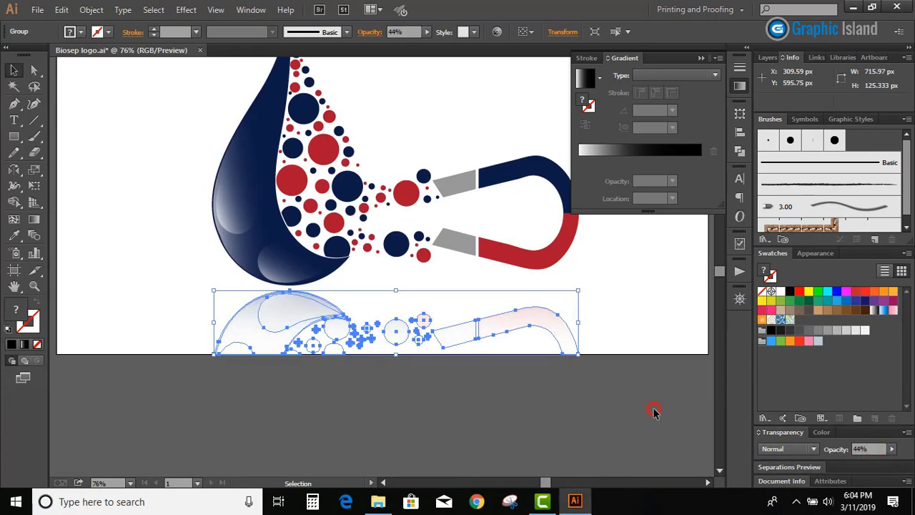
{"action": "scroll", "coordinate": [618, 350], "scroll_direction": "up", "scroll_amount": 1}
{"action": "left_click", "coordinate": [553, 366]}
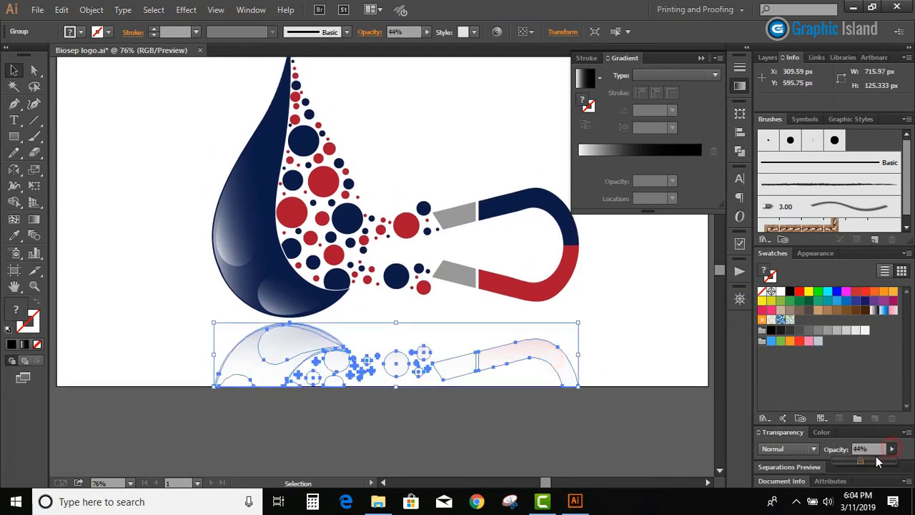
{"action": "left_click", "coordinate": [551, 417]}
{"action": "scroll", "coordinate": [550, 417], "scroll_direction": "up", "scroll_amount": 1}
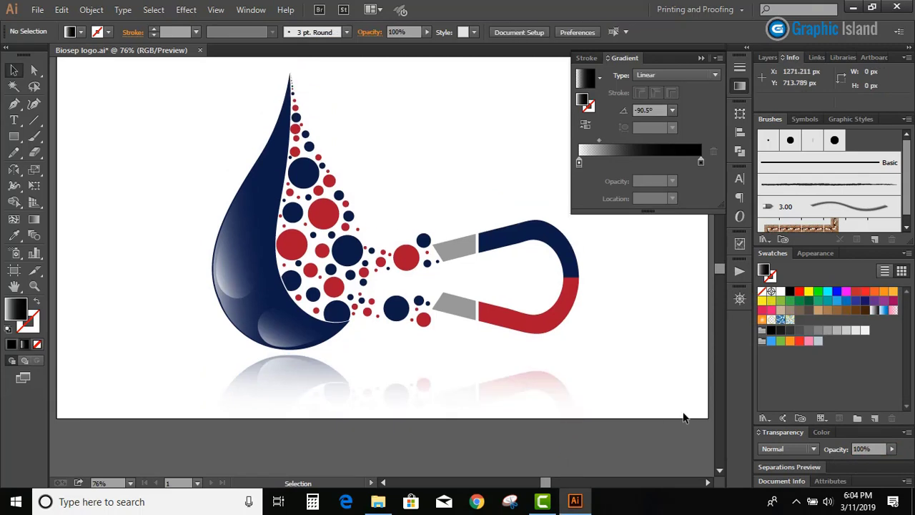
Set the masked reflection's opacity to 87%
{"action": "left_click", "coordinate": [551, 392]}
{"action": "left_click", "coordinate": [891, 449]}
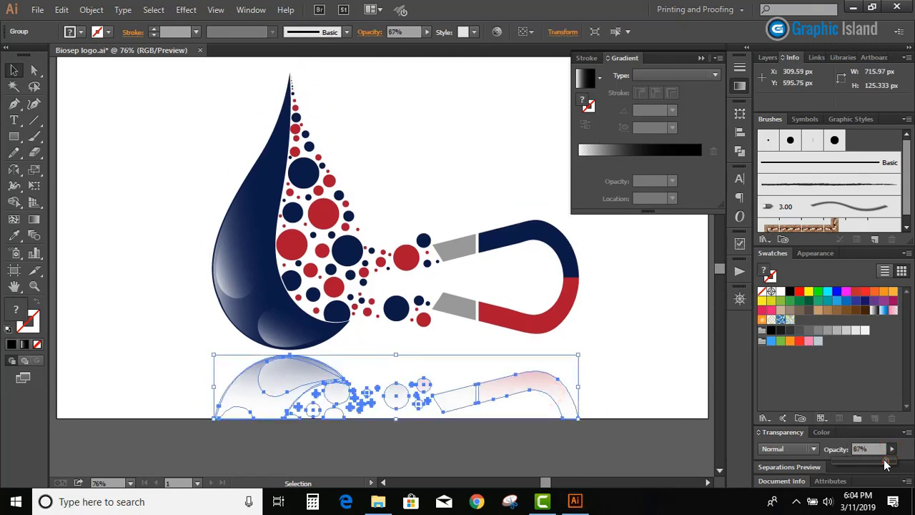
{"action": "left_click", "coordinate": [606, 373]}
{"action": "scroll", "coordinate": [607, 374], "scroll_direction": "up", "scroll_amount": 1}
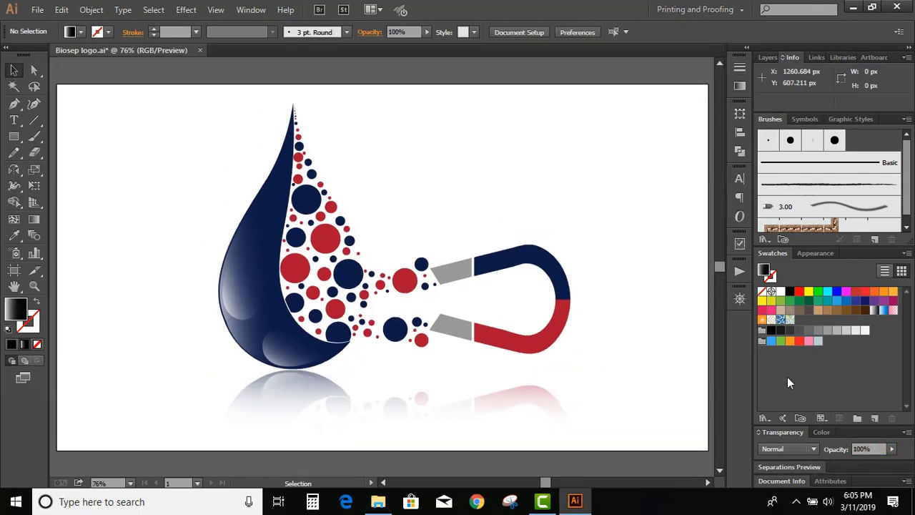